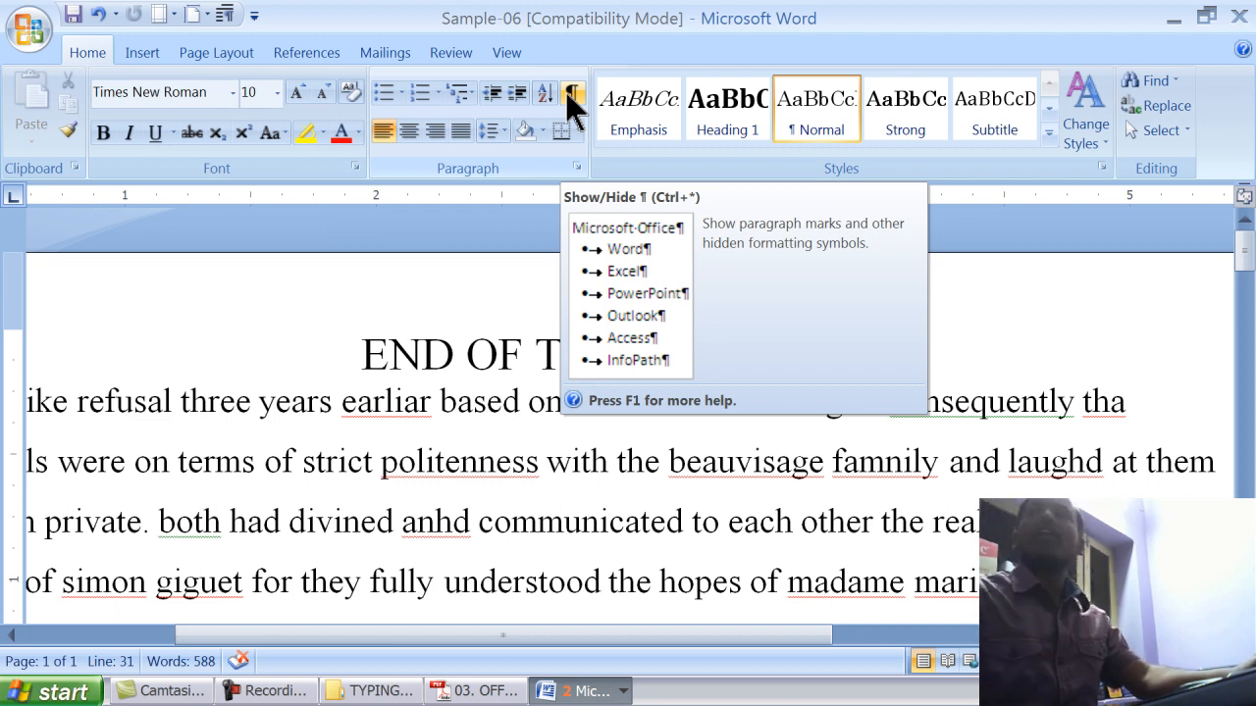
- Show the formatting marks, highlight the paragraph mark after the title "END OF THE WAR", and hide the marks again
{"action": "left_click", "coordinate": [572, 98]}
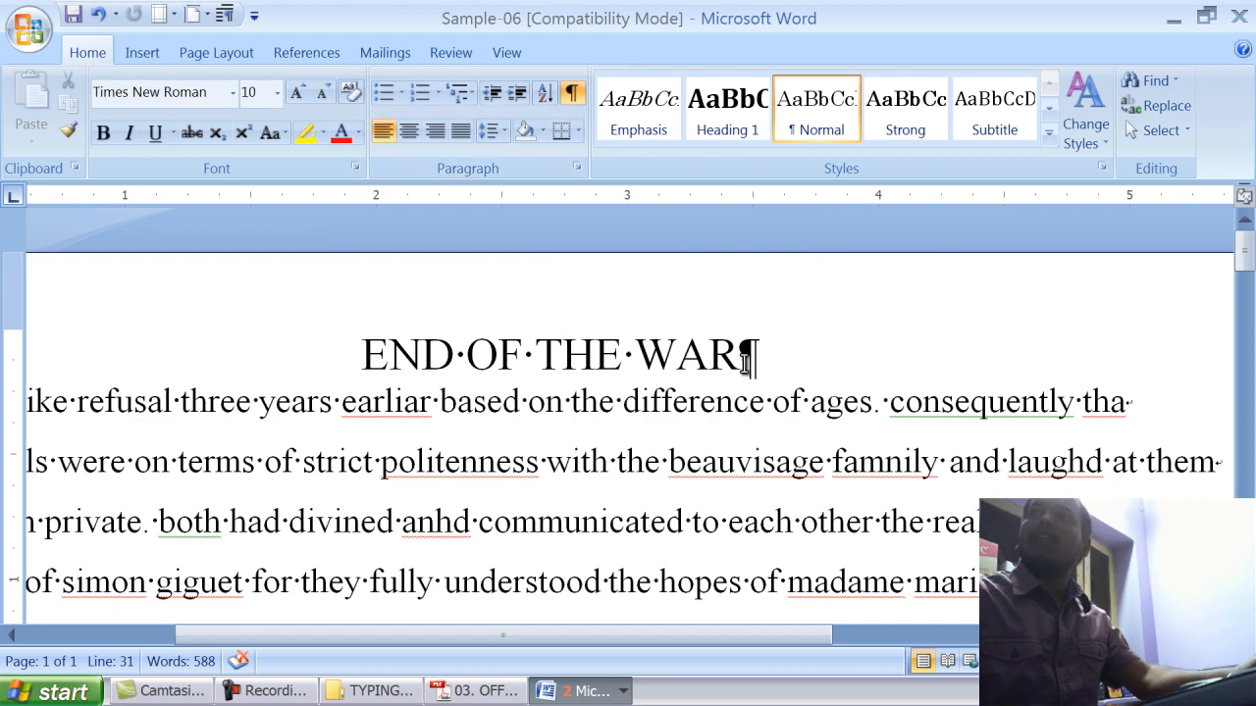
{"action": "left_click_drag", "start_coordinate": [756, 362], "coordinate": [780, 361]}
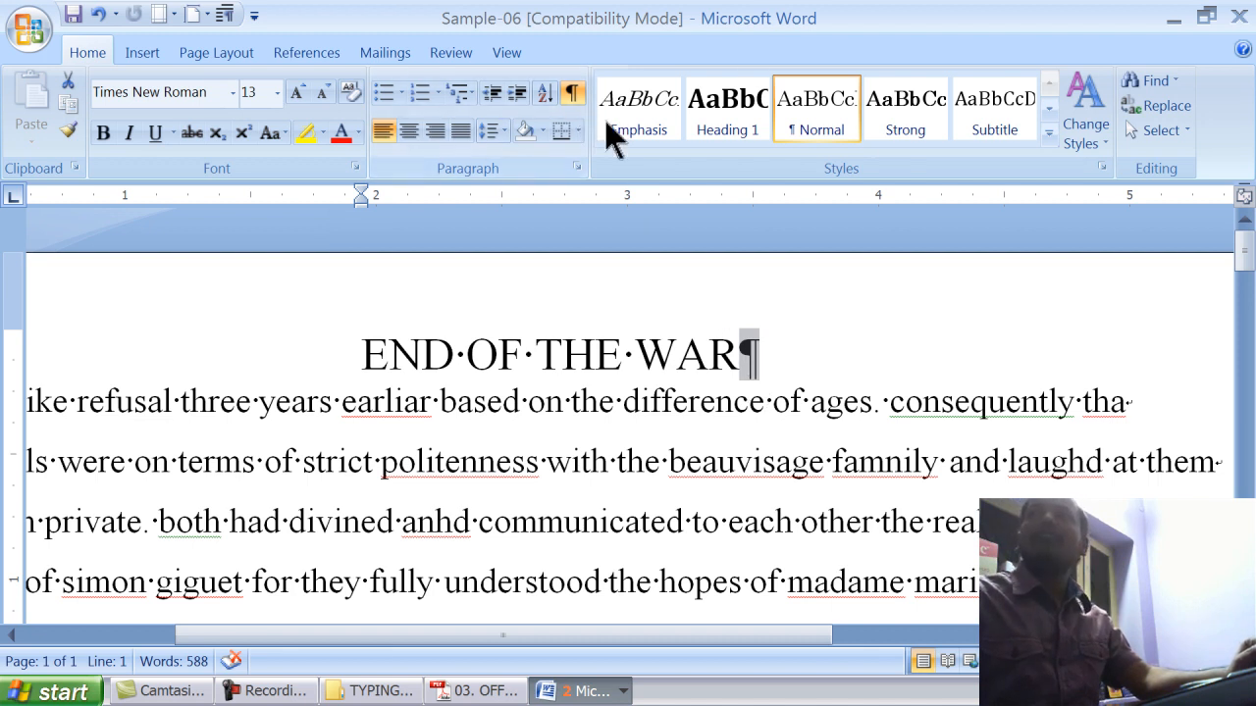
{"action": "left_click", "coordinate": [573, 98]}
- Insert an empty paragraph below the title "END OF THE WAR" and show the formatting marks
{"action": "left_click", "coordinate": [752, 363]}
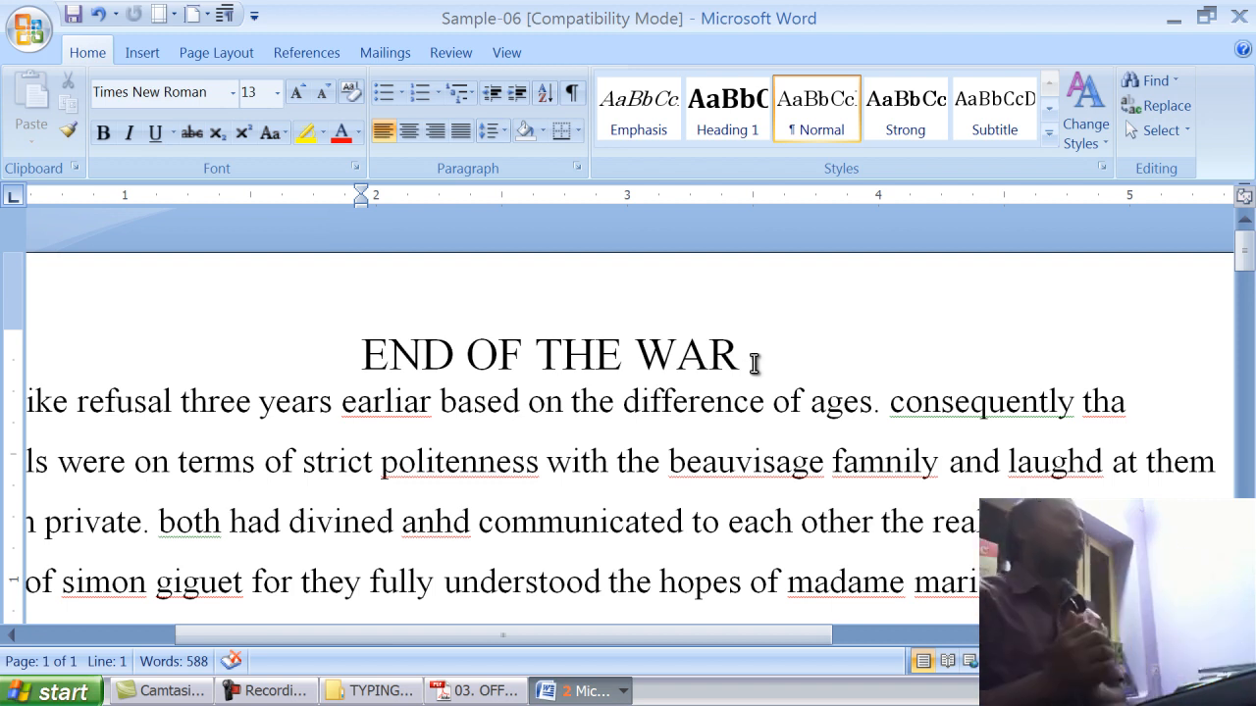
{"action": "key", "text": "Return"}
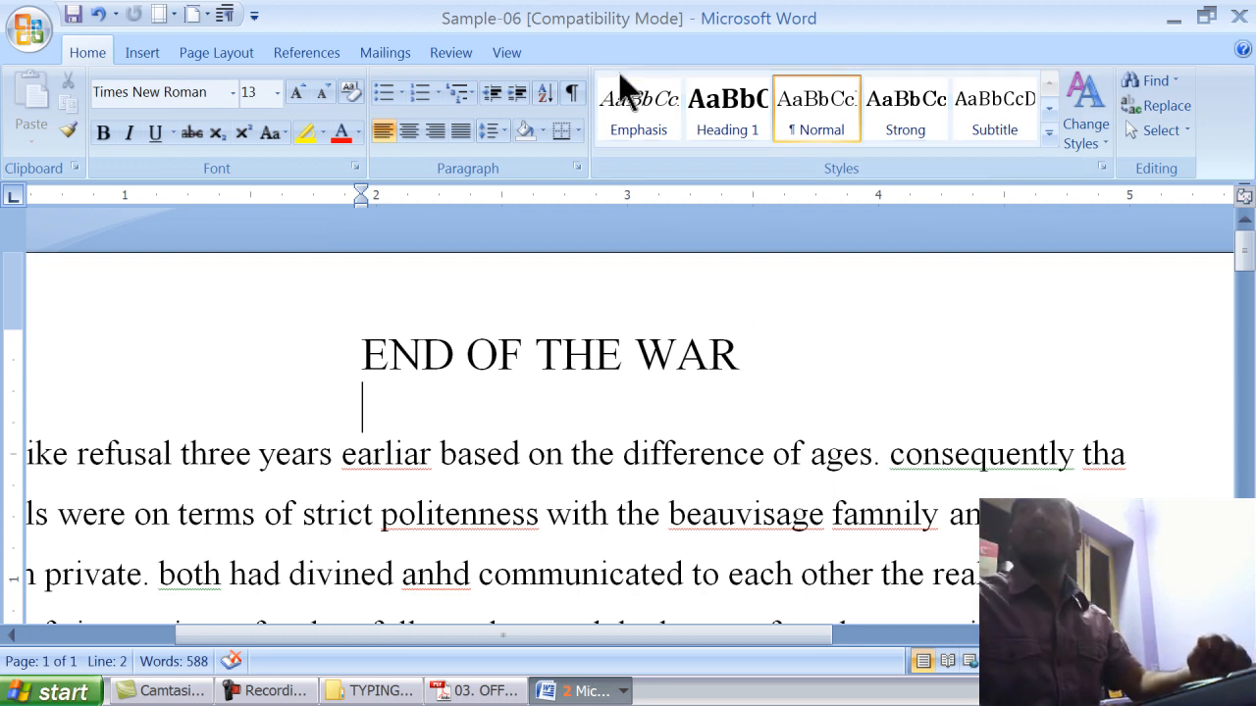
{"action": "left_click", "coordinate": [571, 94]}
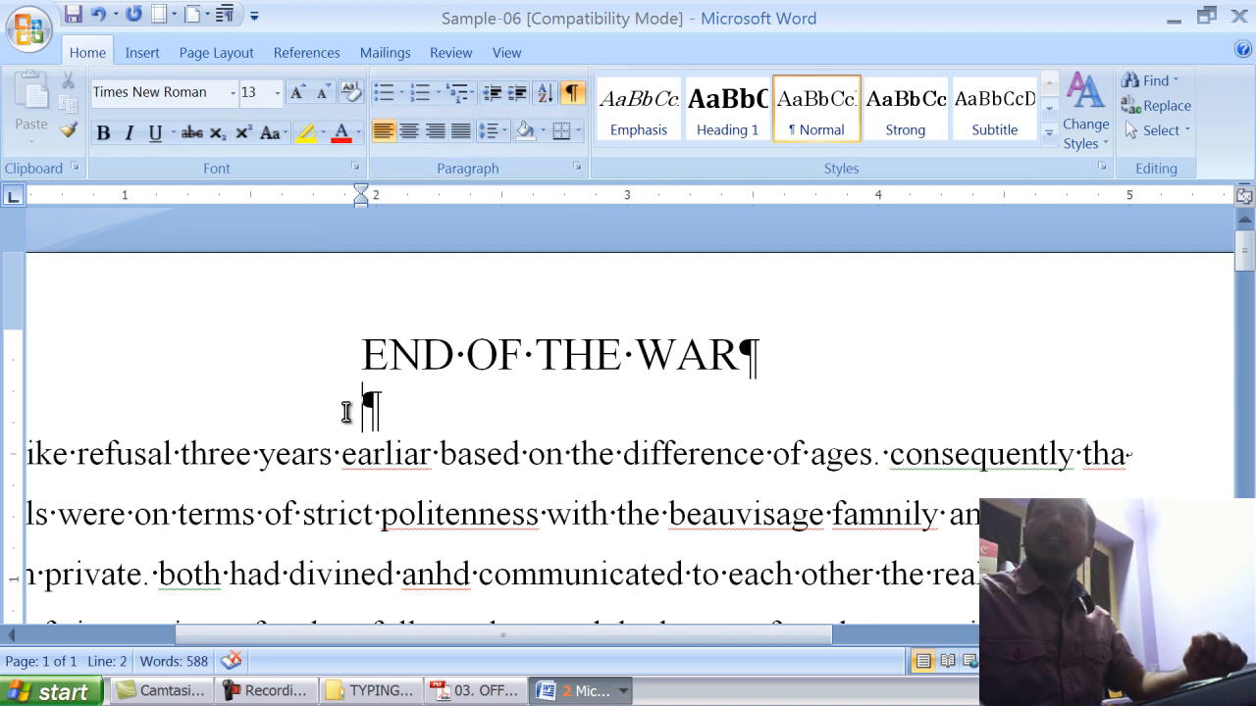
- Delete the empty paragraph below the title and hide the formatting marks
{"action": "left_click_drag", "start_coordinate": [368, 407], "coordinate": [411, 420]}
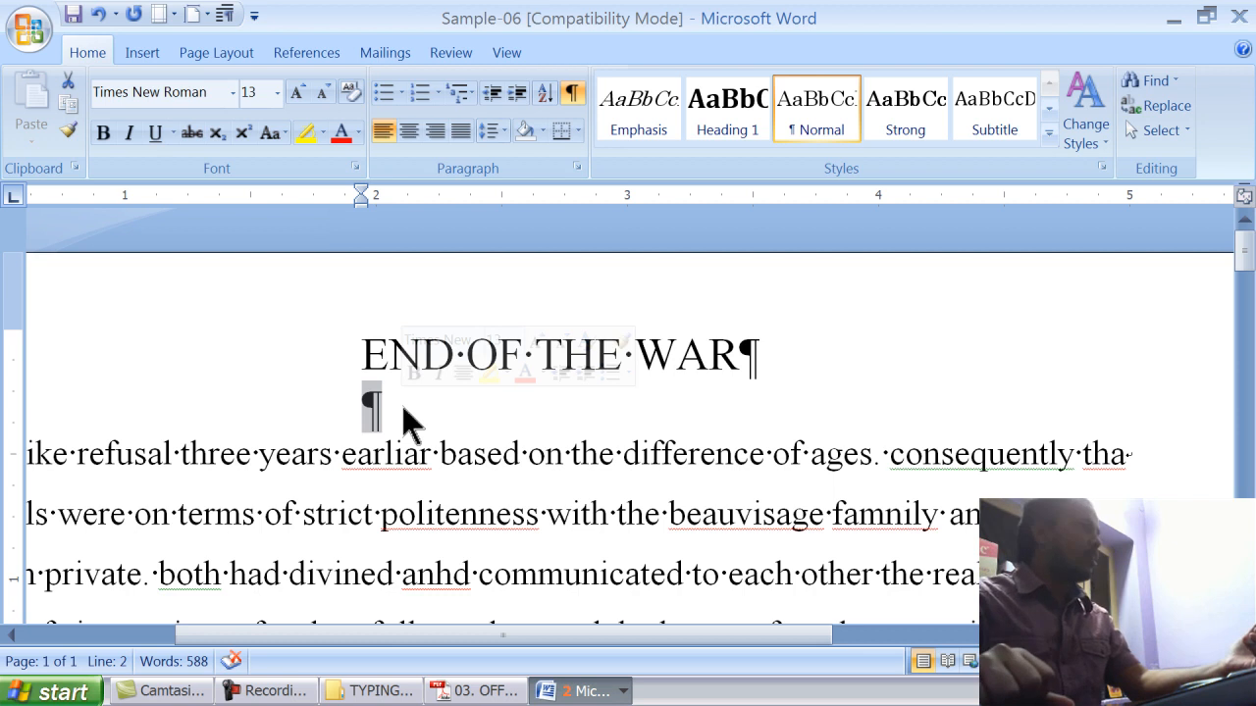
{"action": "key", "text": "Delete"}
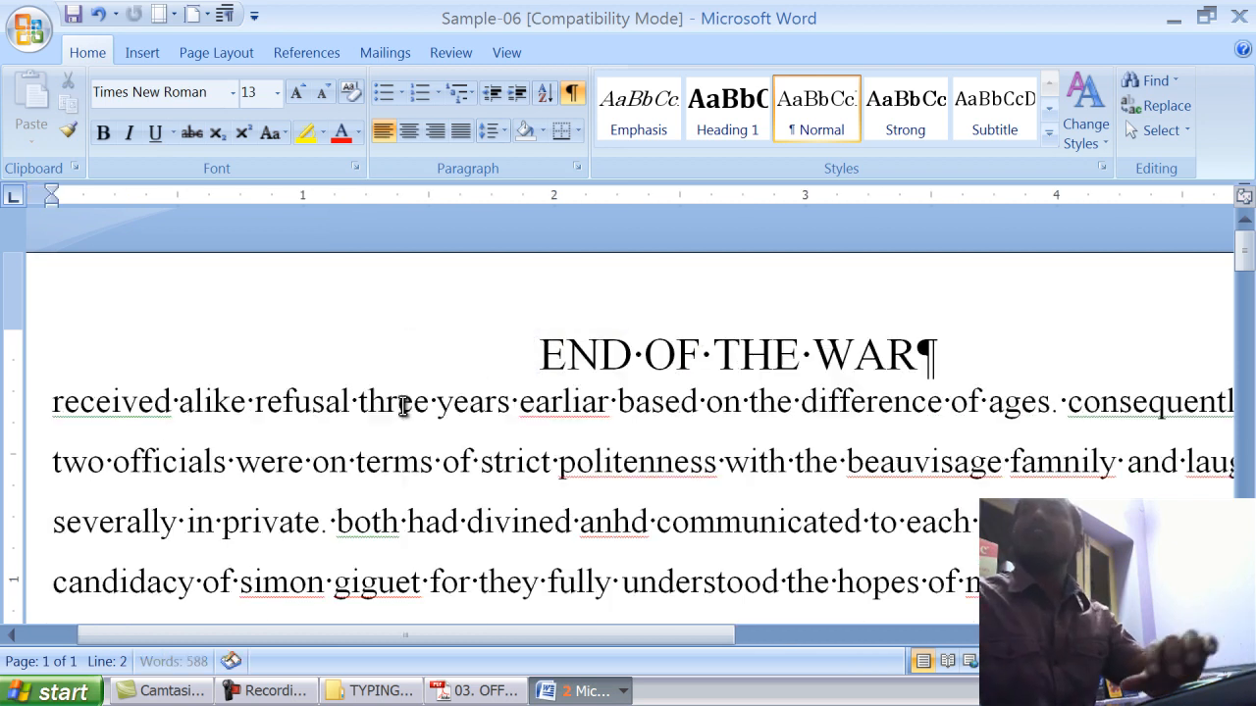
{"action": "left_click", "coordinate": [572, 93]}
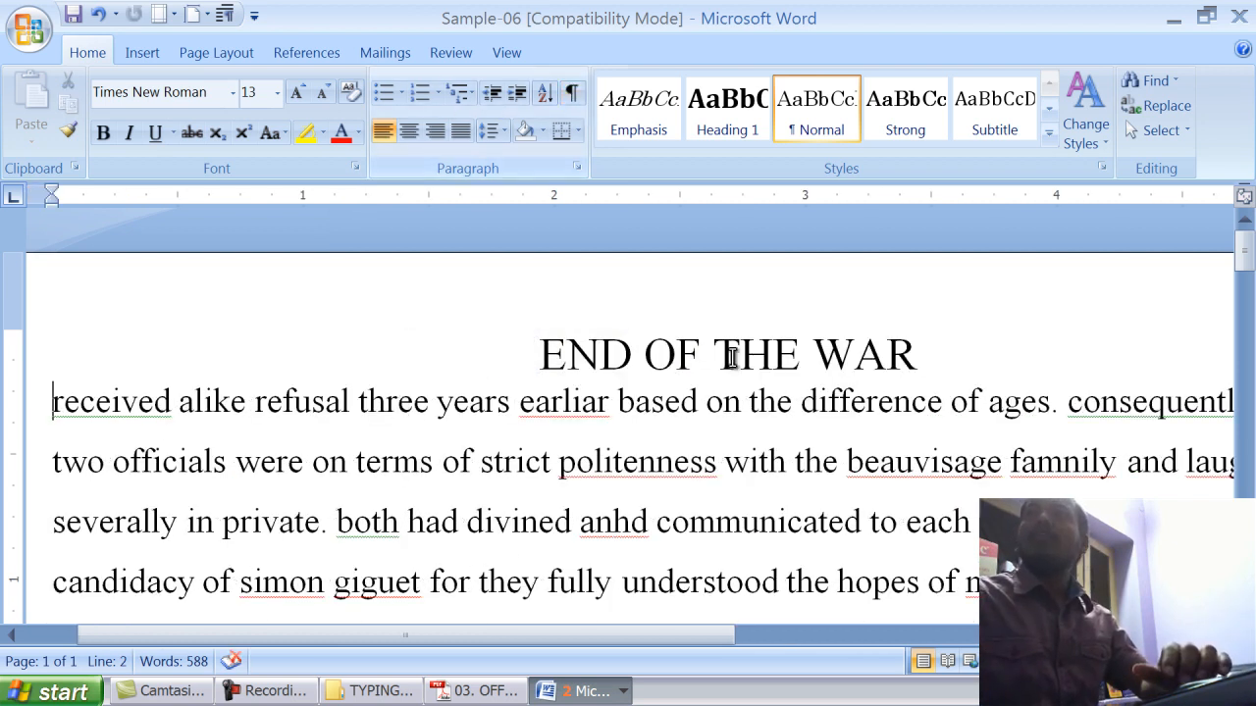
- Set the paragraph spacing after the title "END OF THE WAR" to 24 pt
{"action": "left_click", "coordinate": [775, 346]}
{"action": "right_click", "coordinate": [775, 345]}
{"action": "left_click", "coordinate": [839, 455]}
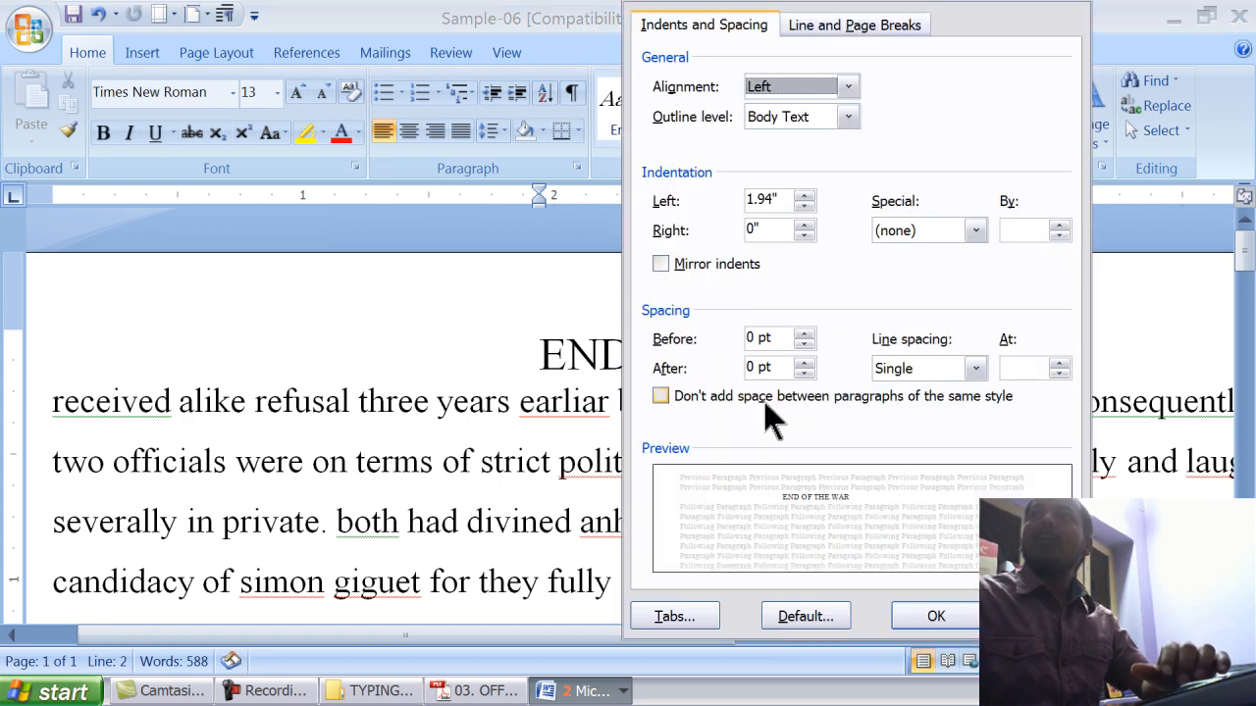
{"action": "left_click", "coordinate": [798, 362]}
{"action": "left_click", "coordinate": [799, 362]}
{"action": "left_click", "coordinate": [798, 362]}
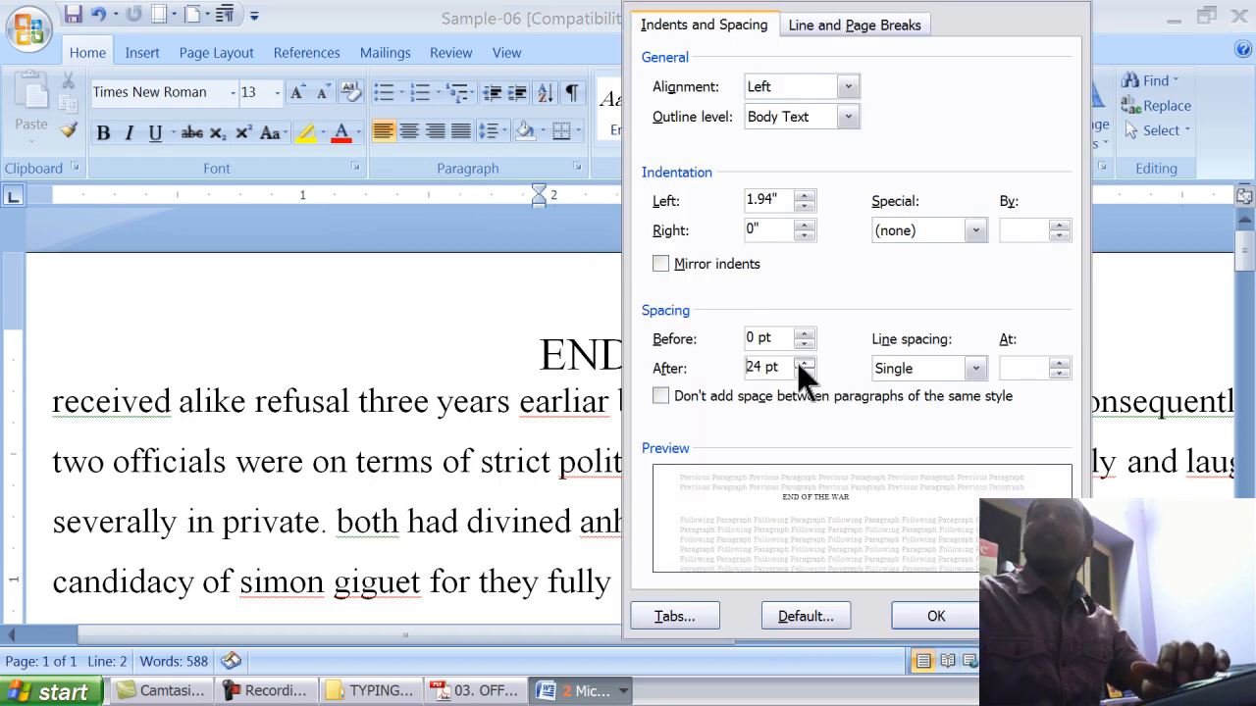
{"action": "left_click", "coordinate": [799, 362]}
{"action": "left_click", "coordinate": [928, 616]}
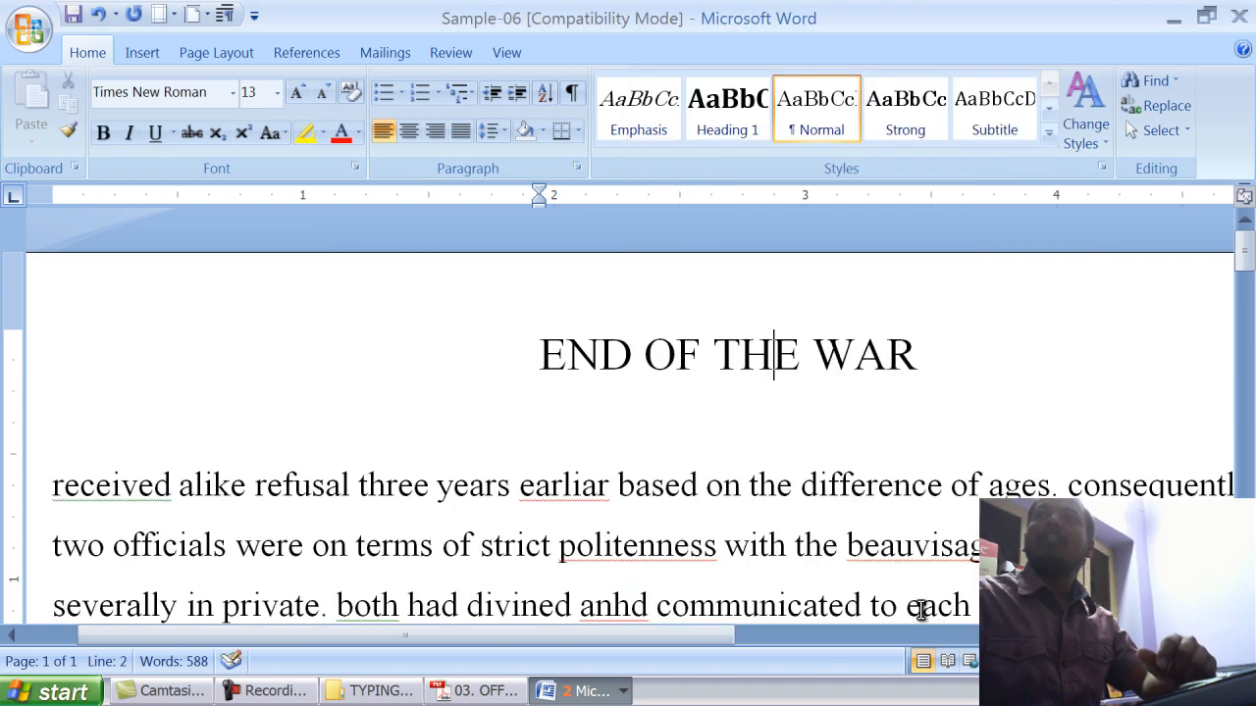
- Show the formatting marks and undo the title's paragraph spacing change
{"action": "left_click", "coordinate": [577, 94]}
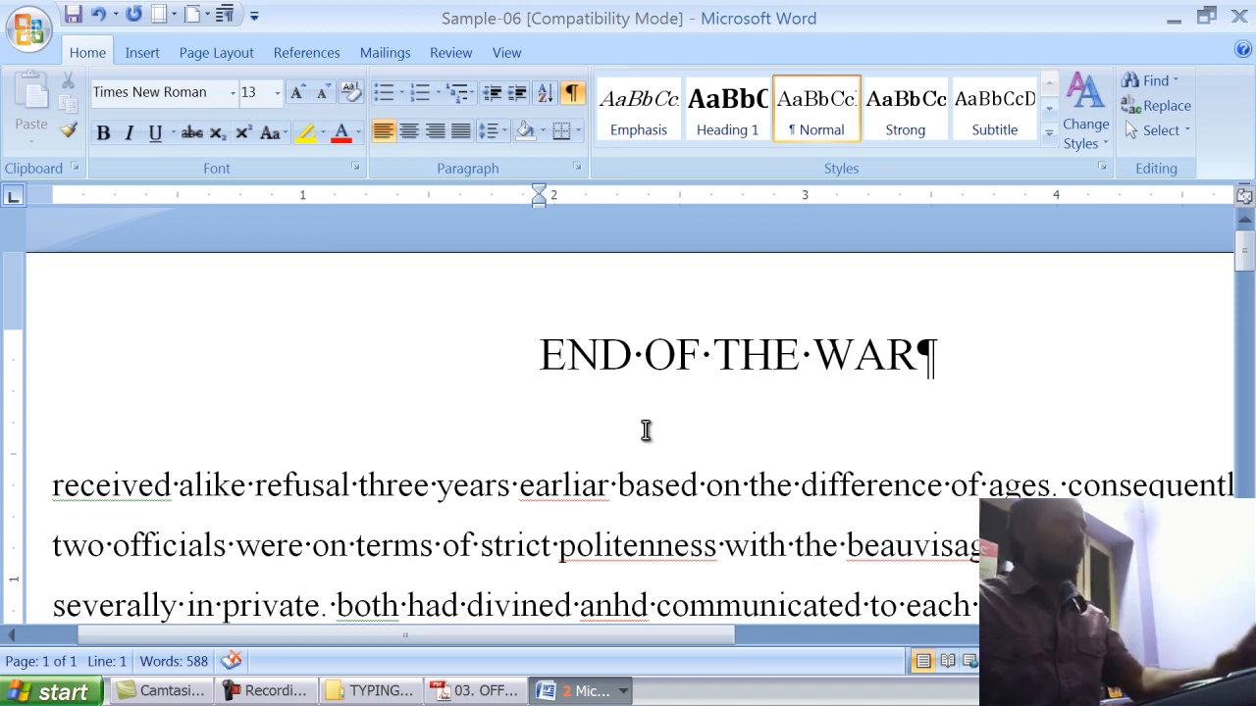
{"action": "key", "text": "ctrl+z"}
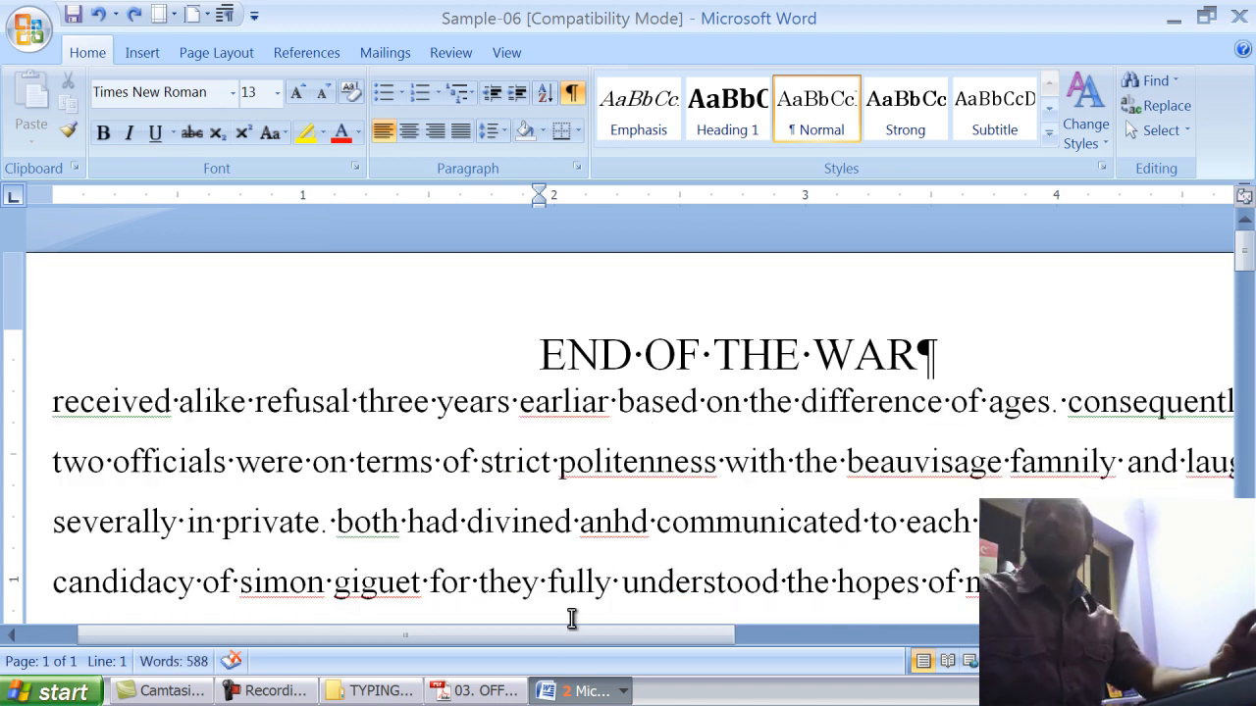
- Examine the line break marks at the ends of the first body lines, starting after "consequently tha"
{"action": "left_click_drag", "start_coordinate": [581, 635], "coordinate": [959, 627]}
{"action": "scroll", "coordinate": [605, 344], "scroll_direction": "down", "scroll_amount": 1}
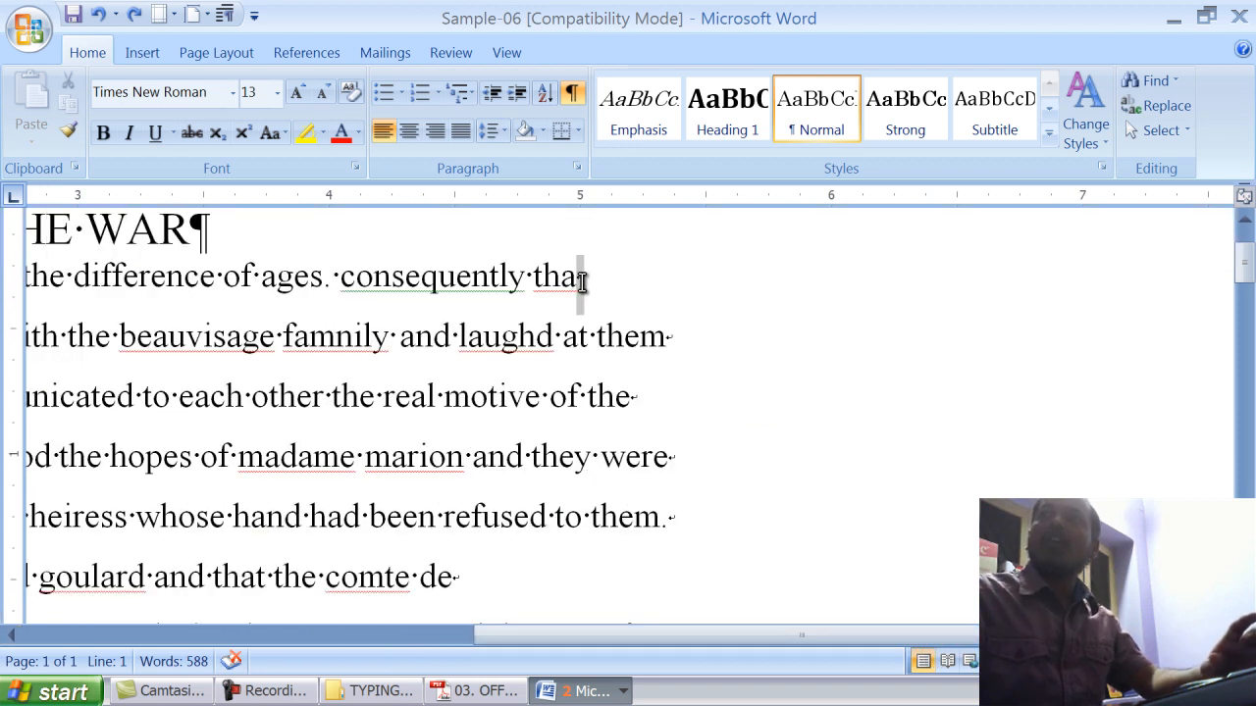
{"action": "left_click", "coordinate": [580, 279]}
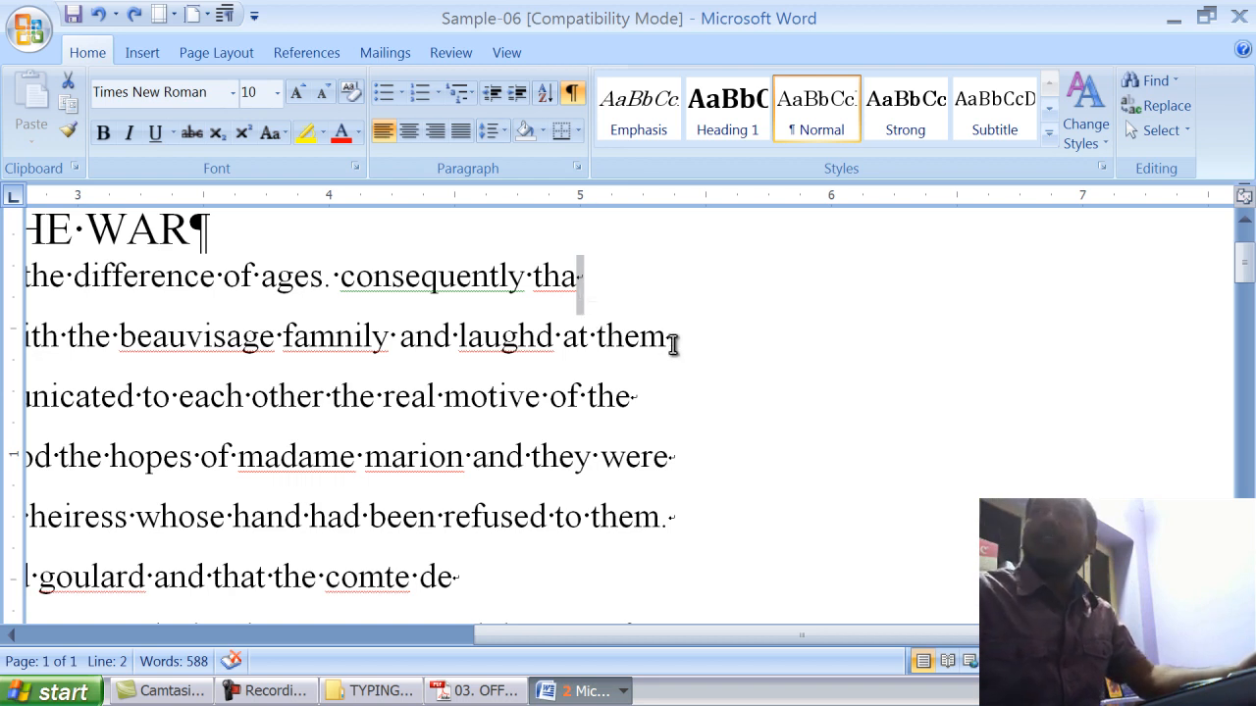
{"action": "left_click", "coordinate": [626, 399]}
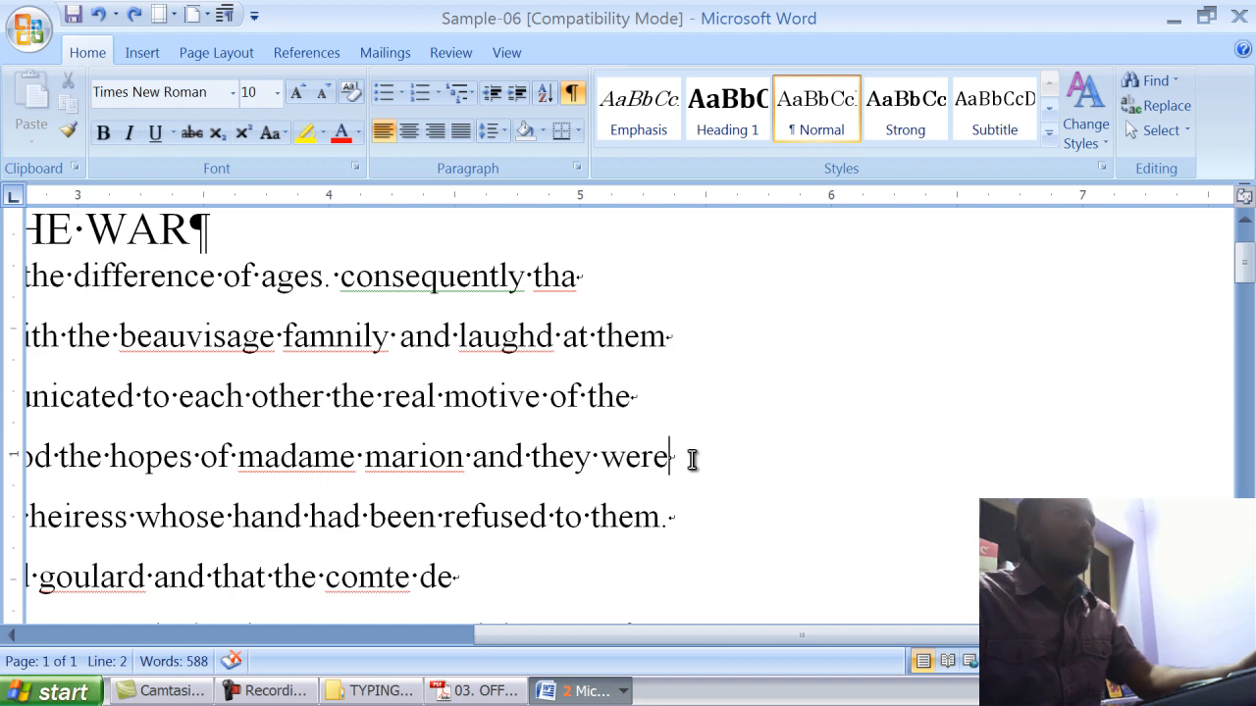
- Replace the paragraph mark after "to spend the rest of" with a line break
{"action": "scroll", "coordinate": [591, 463], "scroll_direction": "down", "scroll_amount": 2}
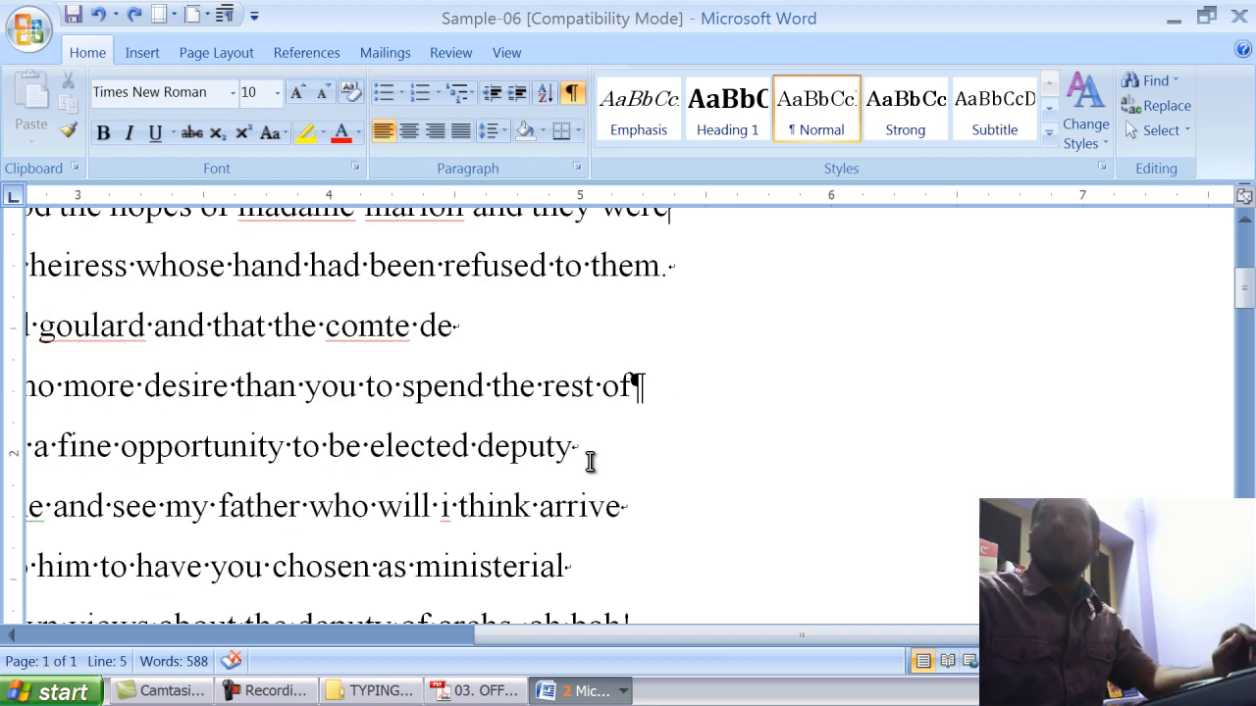
{"action": "left_click_drag", "start_coordinate": [633, 386], "coordinate": [657, 397]}
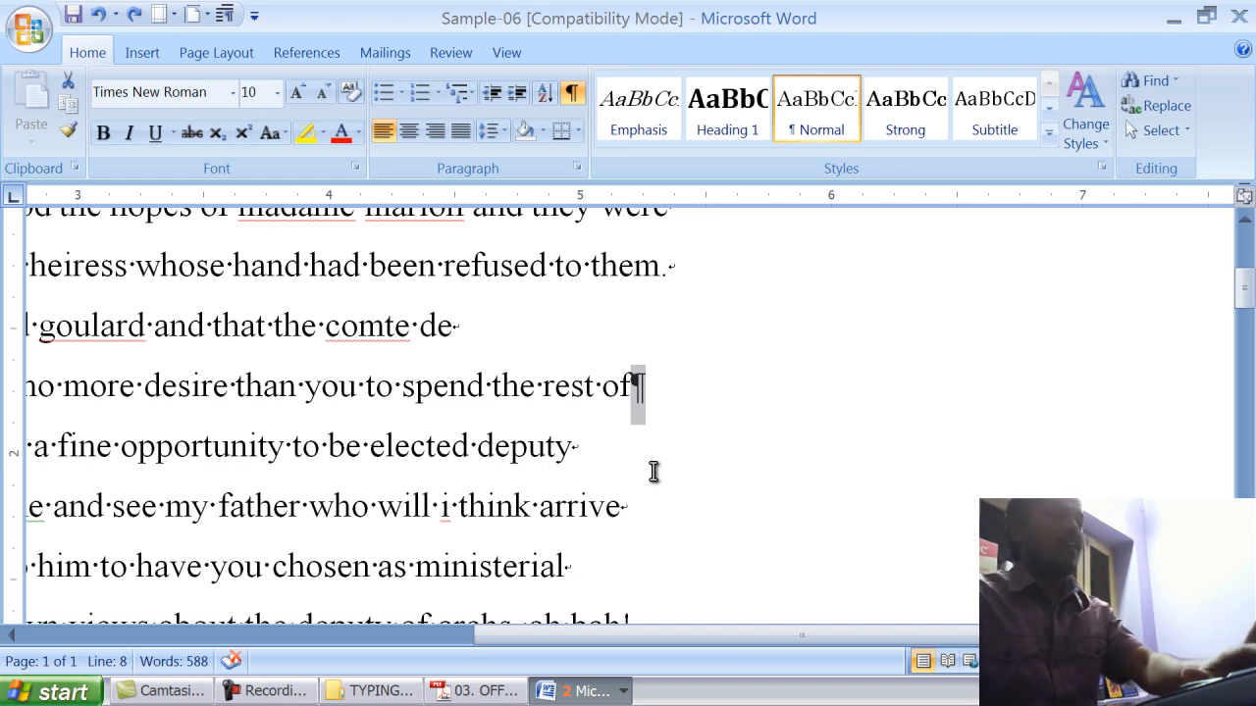
{"action": "key", "text": "Delete"}
{"action": "key", "text": "shift+Return"}
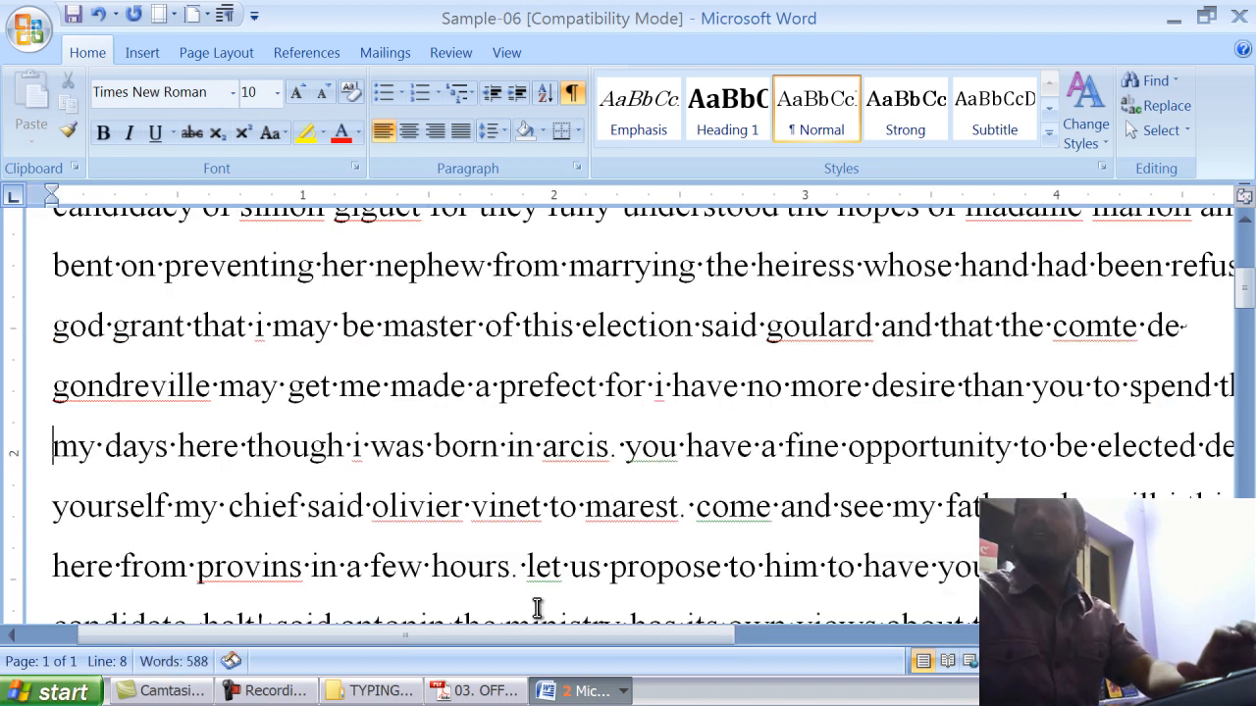
- Replace the paragraph mark after "no boject in going" with a line break
{"action": "left_click_drag", "start_coordinate": [526, 635], "coordinate": [802, 636]}
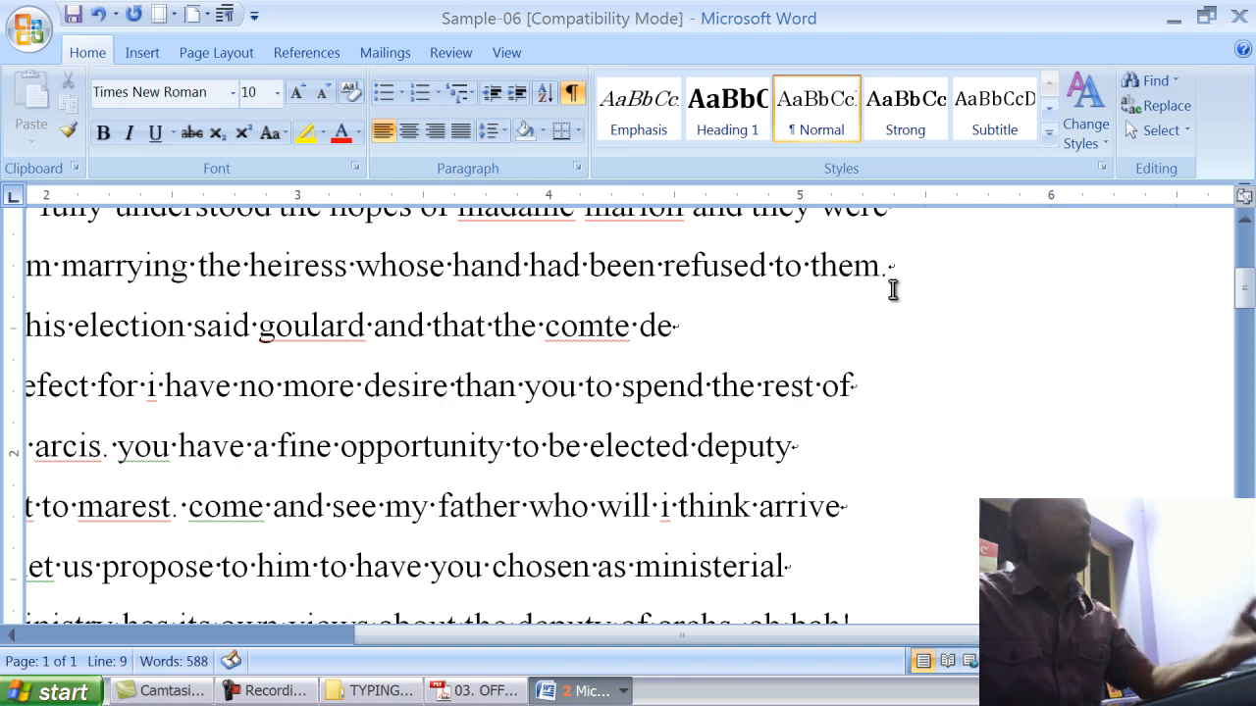
{"action": "scroll", "coordinate": [776, 392], "scroll_direction": "down", "scroll_amount": 3}
{"action": "scroll", "coordinate": [776, 397], "scroll_direction": "down", "scroll_amount": 2}
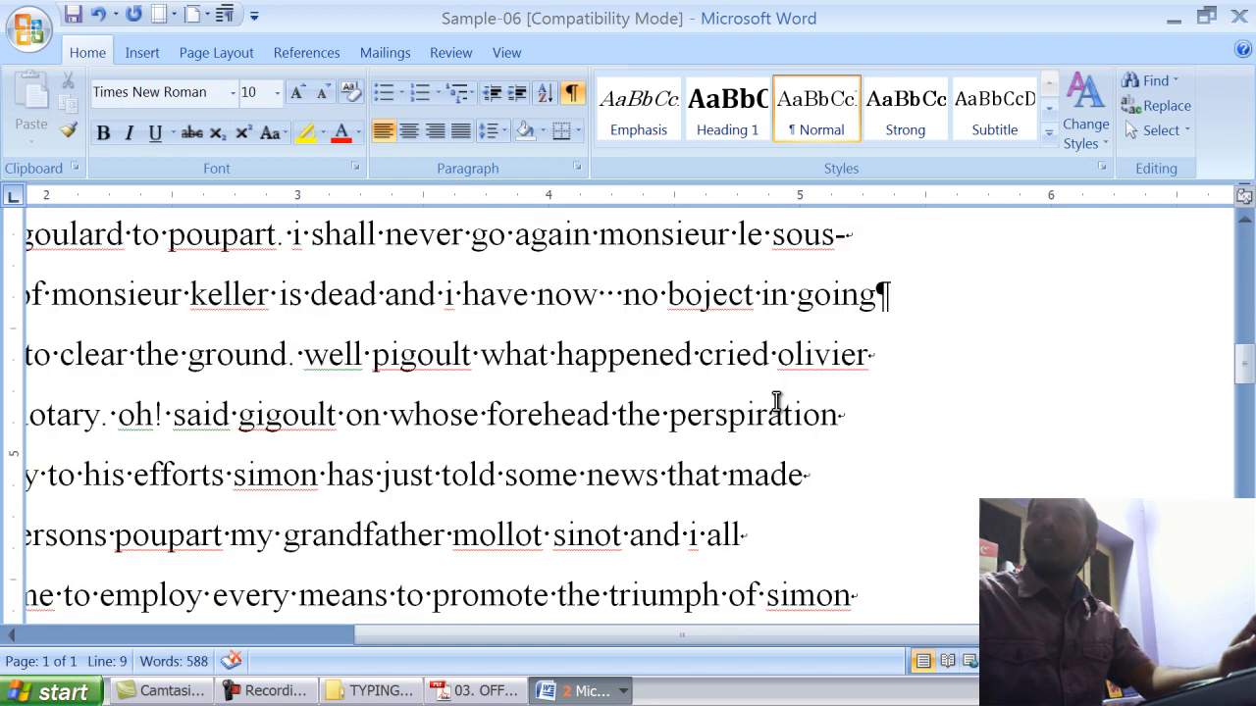
{"action": "left_click", "coordinate": [878, 295]}
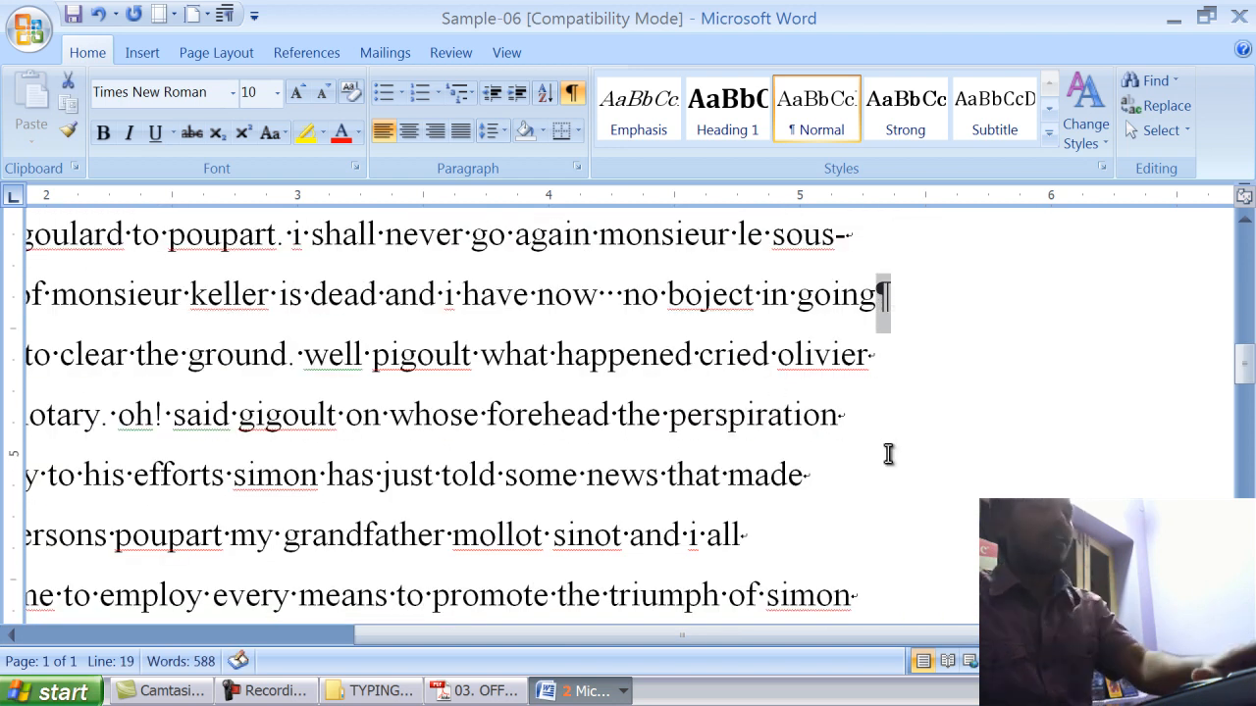
{"action": "key", "text": "Delete"}
{"action": "key", "text": "Return"}
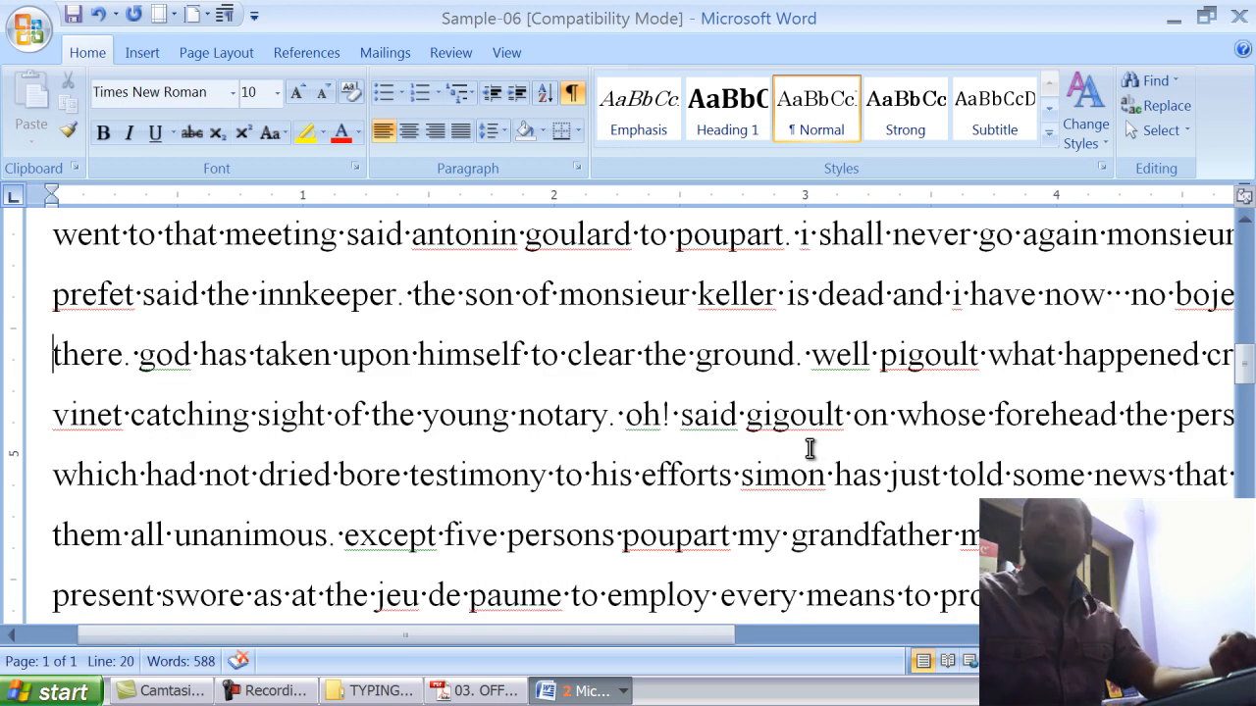
- Check the line-end marks through the rest of the text, highlighting the paragraph marks after "deference" and "page 1589"
{"action": "left_click_drag", "start_coordinate": [608, 636], "coordinate": [893, 633]}
{"action": "scroll", "coordinate": [611, 442], "scroll_direction": "down", "scroll_amount": 5}
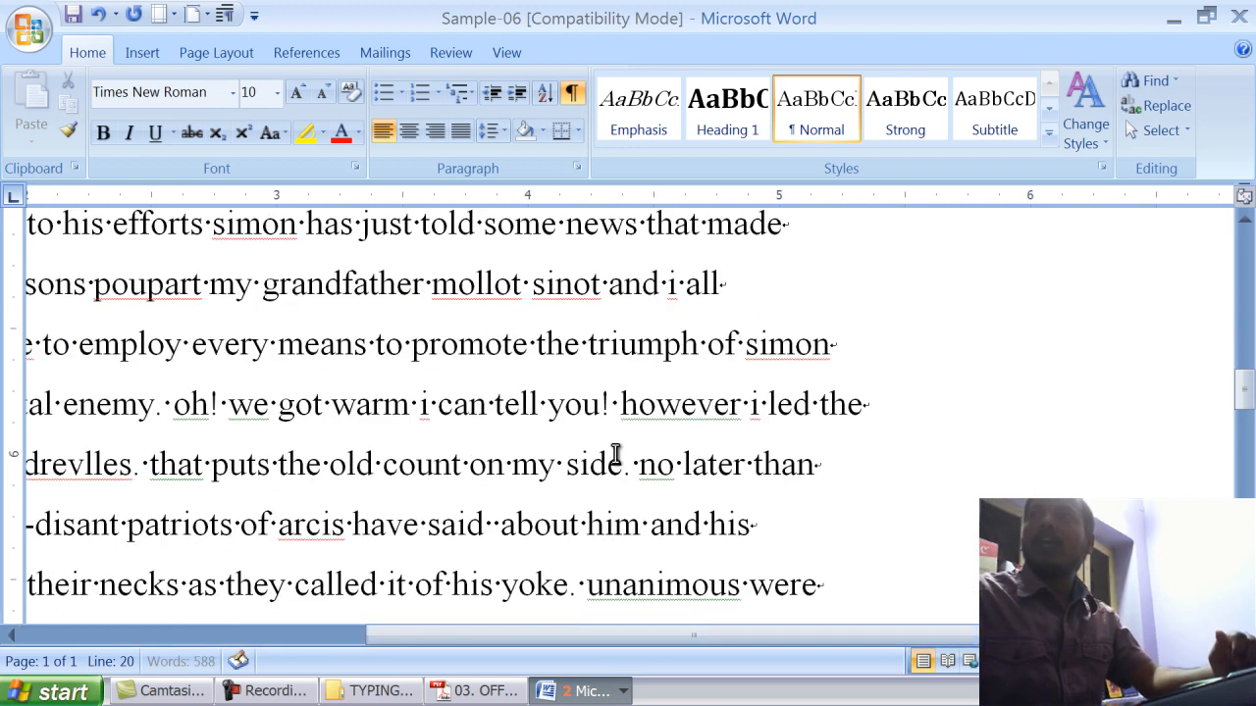
{"action": "scroll", "coordinate": [645, 478], "scroll_direction": "down", "scroll_amount": 2}
{"action": "left_click_drag", "start_coordinate": [740, 312], "coordinate": [846, 346]}
{"action": "left_click_drag", "start_coordinate": [295, 401], "coordinate": [361, 446]}
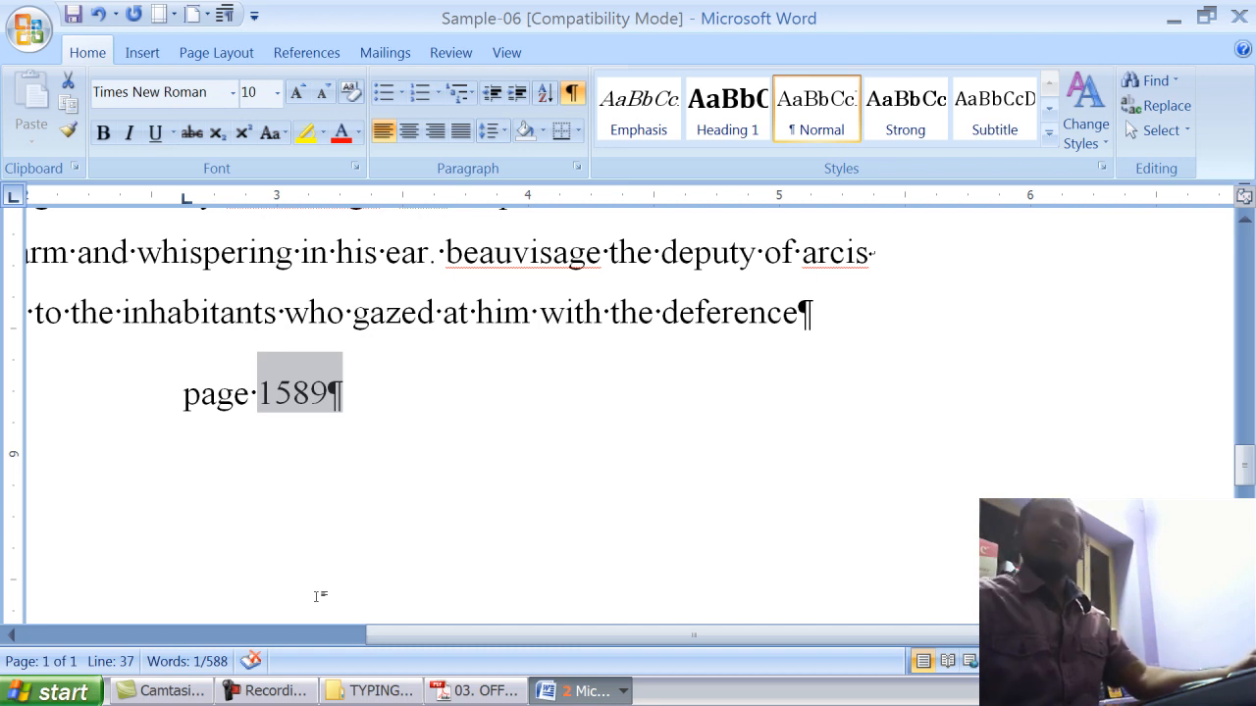
{"action": "scroll", "coordinate": [379, 575], "scroll_direction": "up", "scroll_amount": 15}
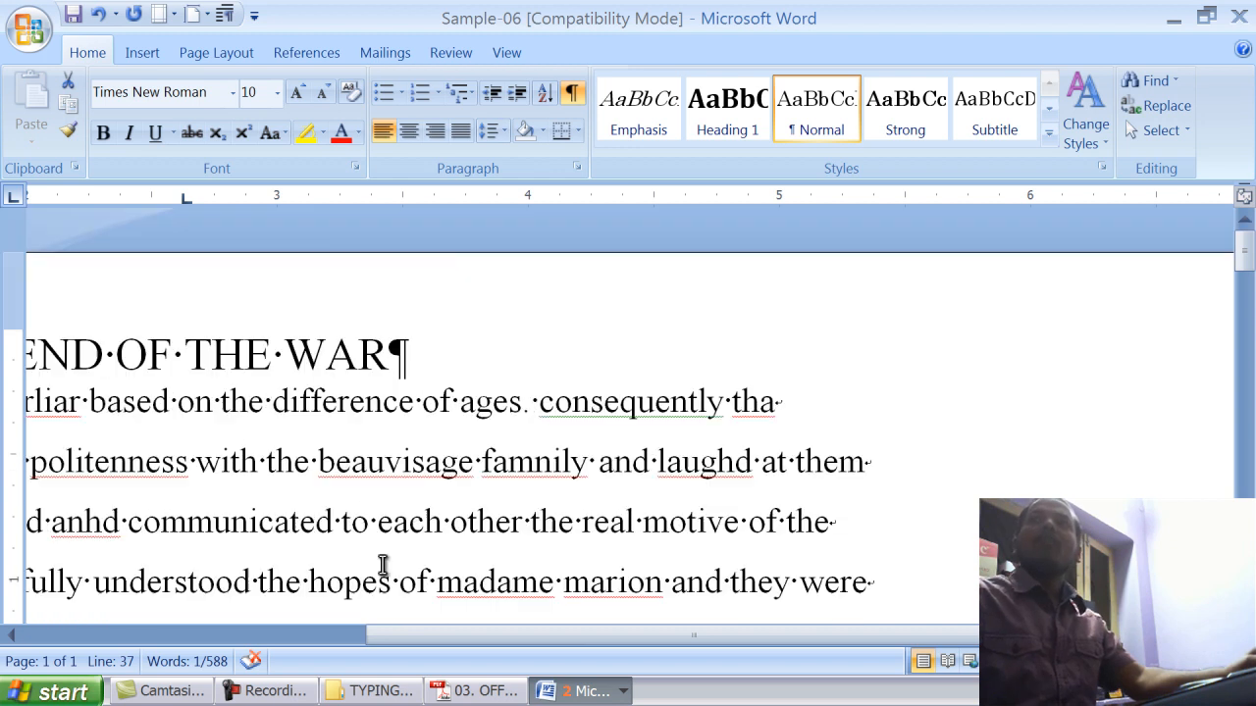
{"action": "scroll", "coordinate": [382, 567], "scroll_direction": "down", "scroll_amount": 1}
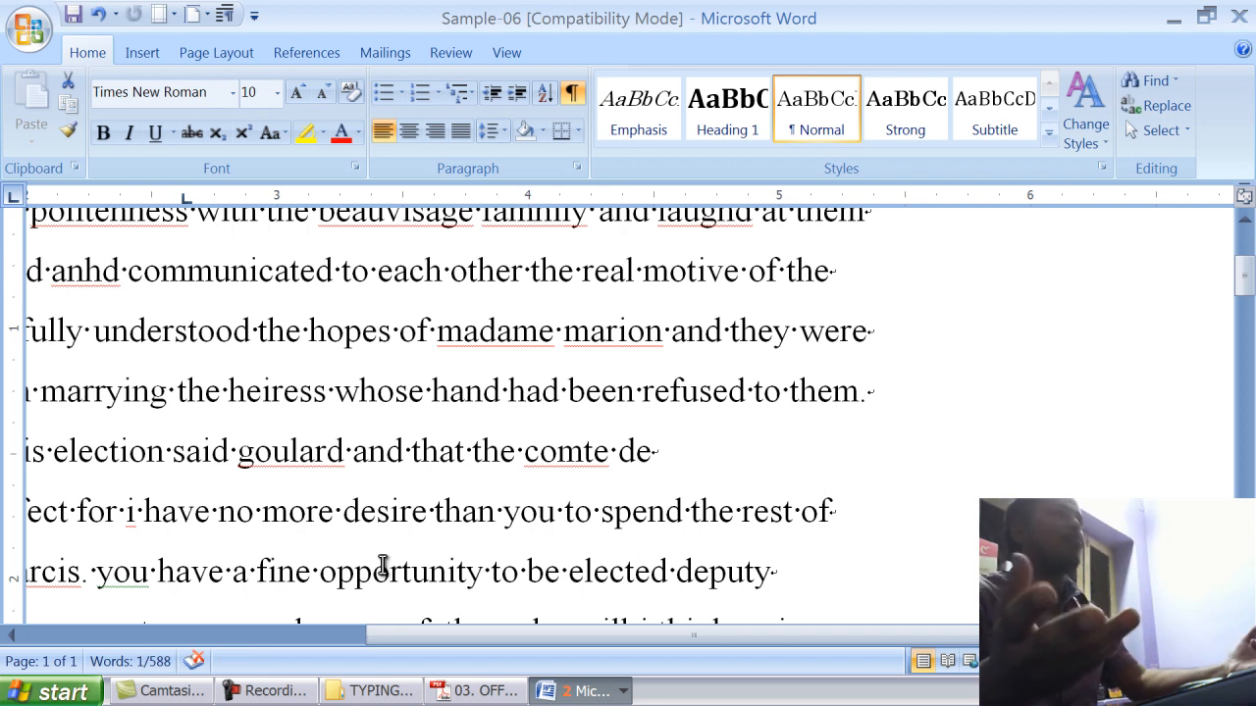
- Switch to the offline projects PDF in Adobe Reader and examine the accuracy table's "Extra enters" and "Extra space" rows
{"action": "left_click", "coordinate": [475, 691]}
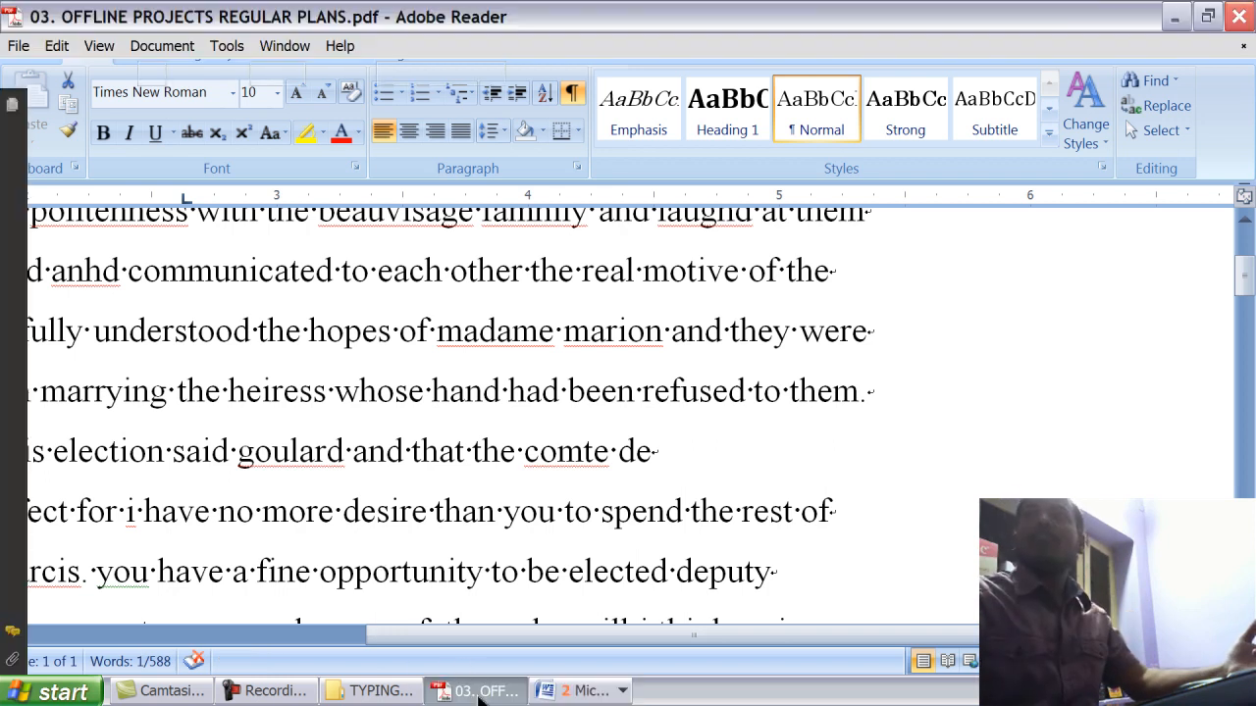
{"action": "left_click_drag", "start_coordinate": [550, 193], "coordinate": [723, 181]}
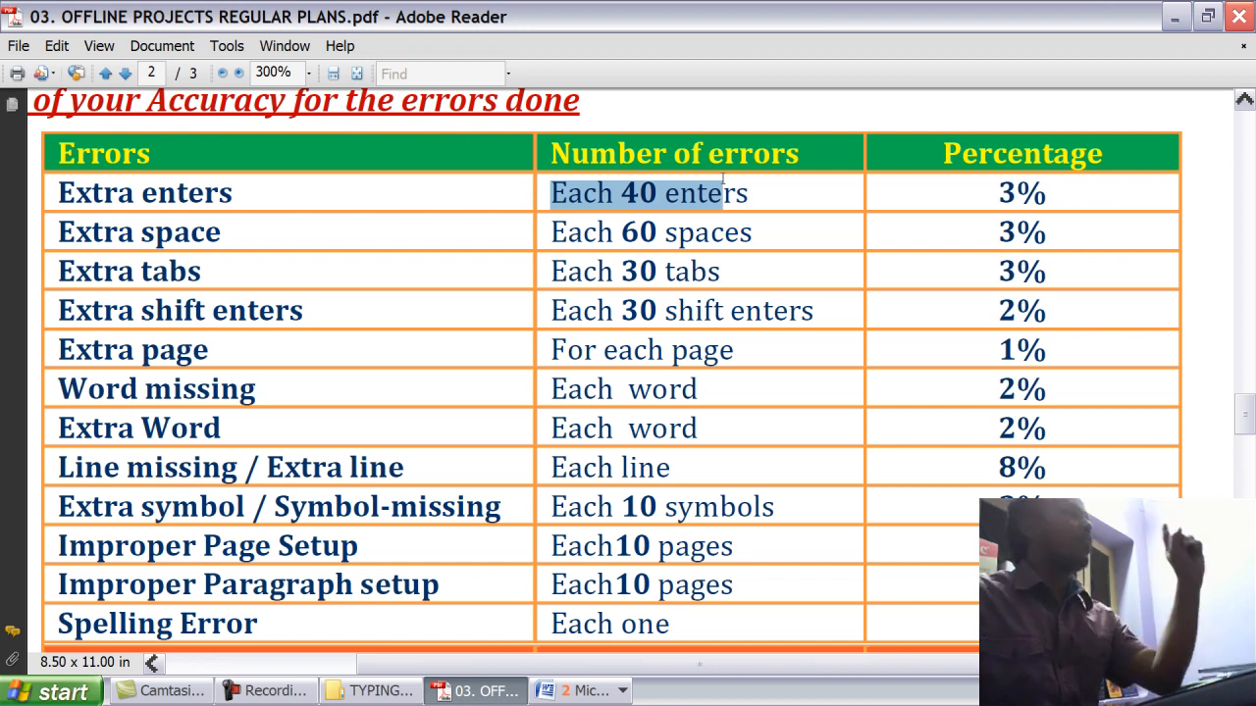
{"action": "left_click", "coordinate": [986, 191]}
{"action": "left_click_drag", "start_coordinate": [1054, 193], "coordinate": [1017, 193]}
{"action": "left_click_drag", "start_coordinate": [221, 233], "coordinate": [55, 239]}
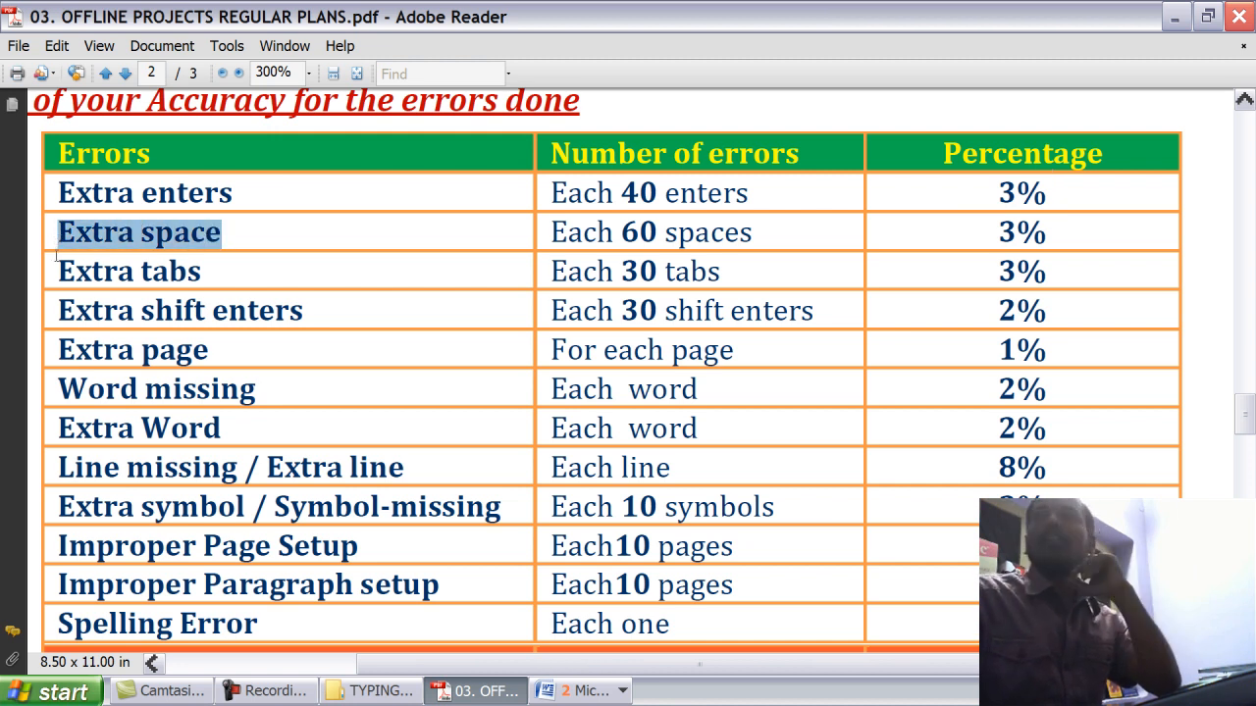
- Switch to Document1 in Microsoft Word, show the formatting marks, and place the cursor near the start of the line of spaces
{"action": "left_click", "coordinate": [587, 691]}
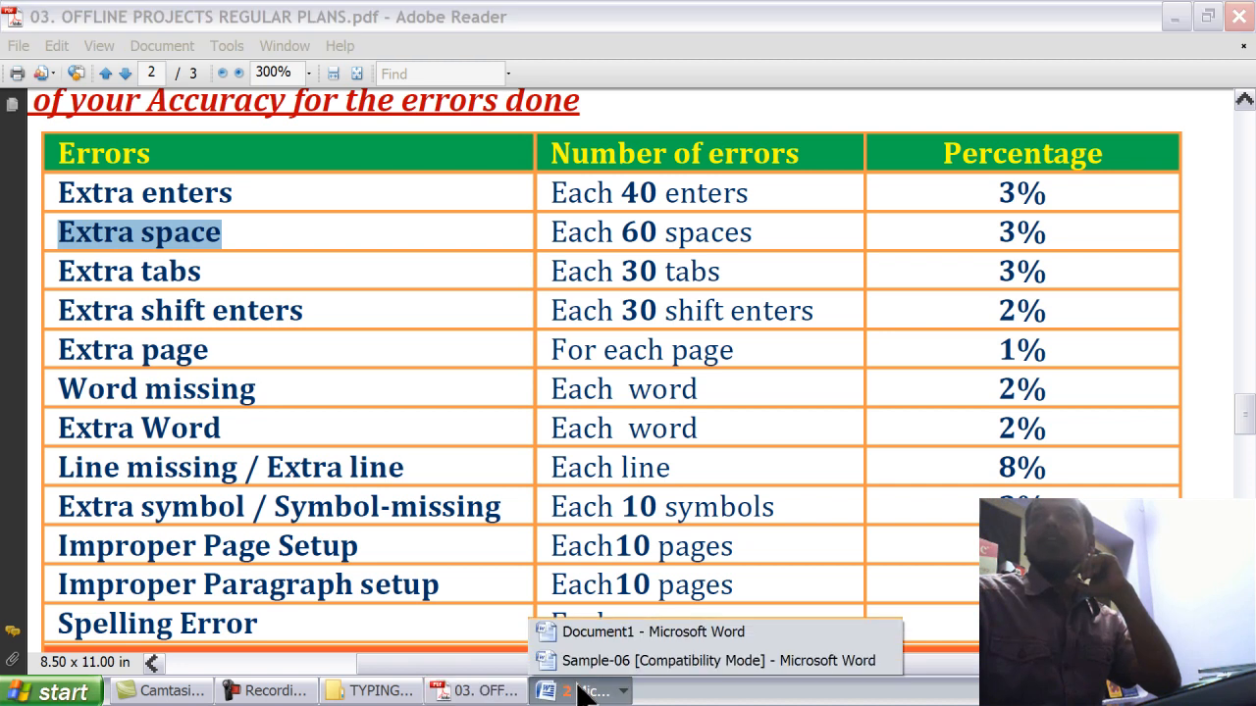
{"action": "left_click", "coordinate": [595, 635]}
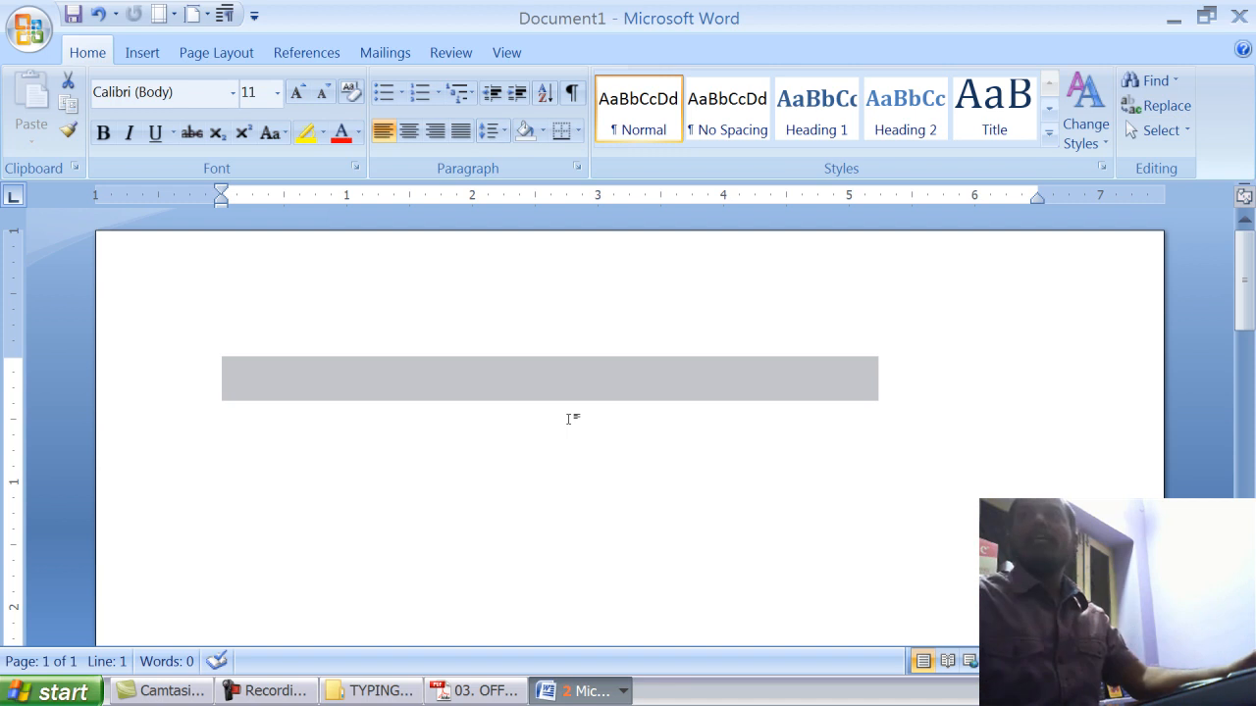
{"action": "left_click", "coordinate": [575, 92]}
{"action": "left_click", "coordinate": [508, 371]}
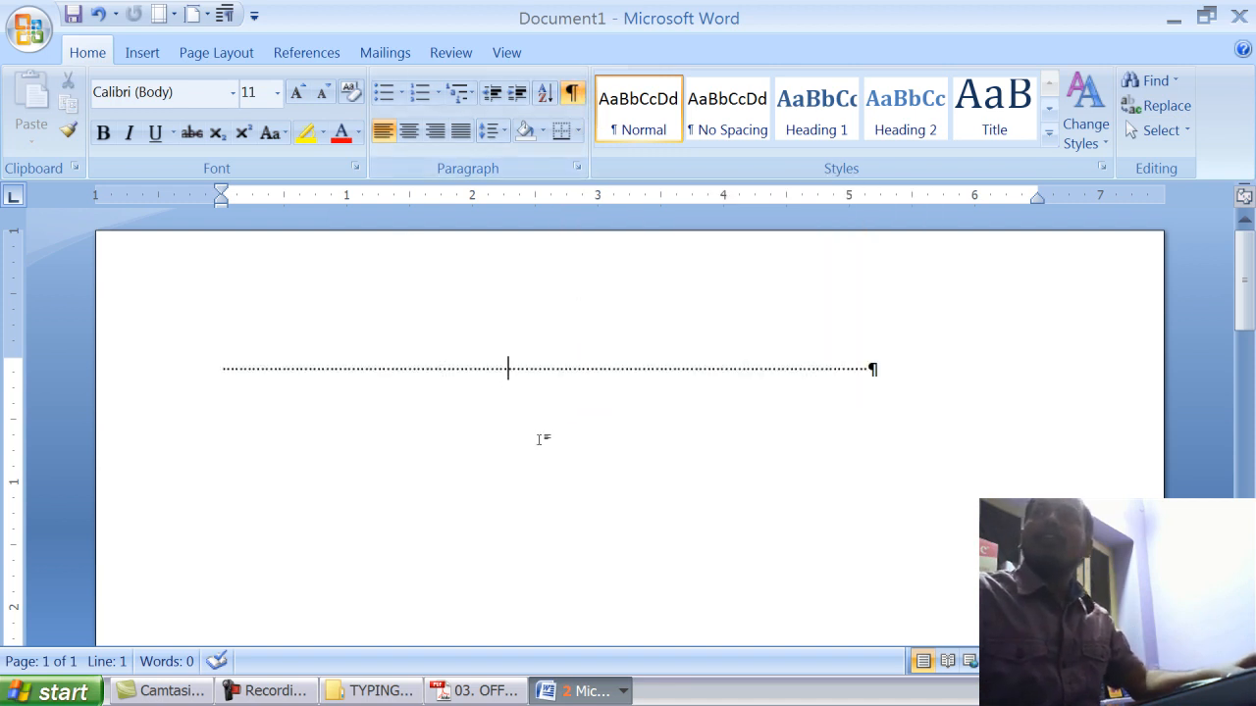
{"action": "scroll", "coordinate": [541, 437], "scroll_direction": "up", "scroll_amount": 8, "text": "ctrl"}
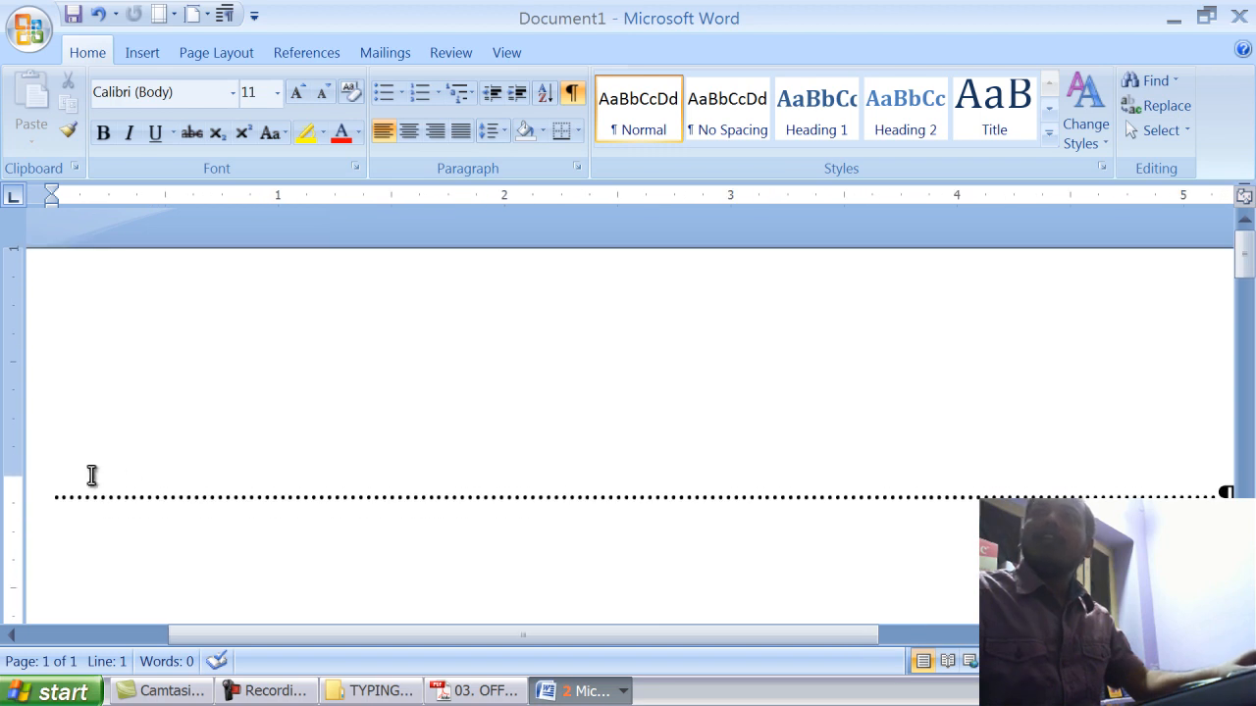
{"action": "left_click", "coordinate": [68, 496]}
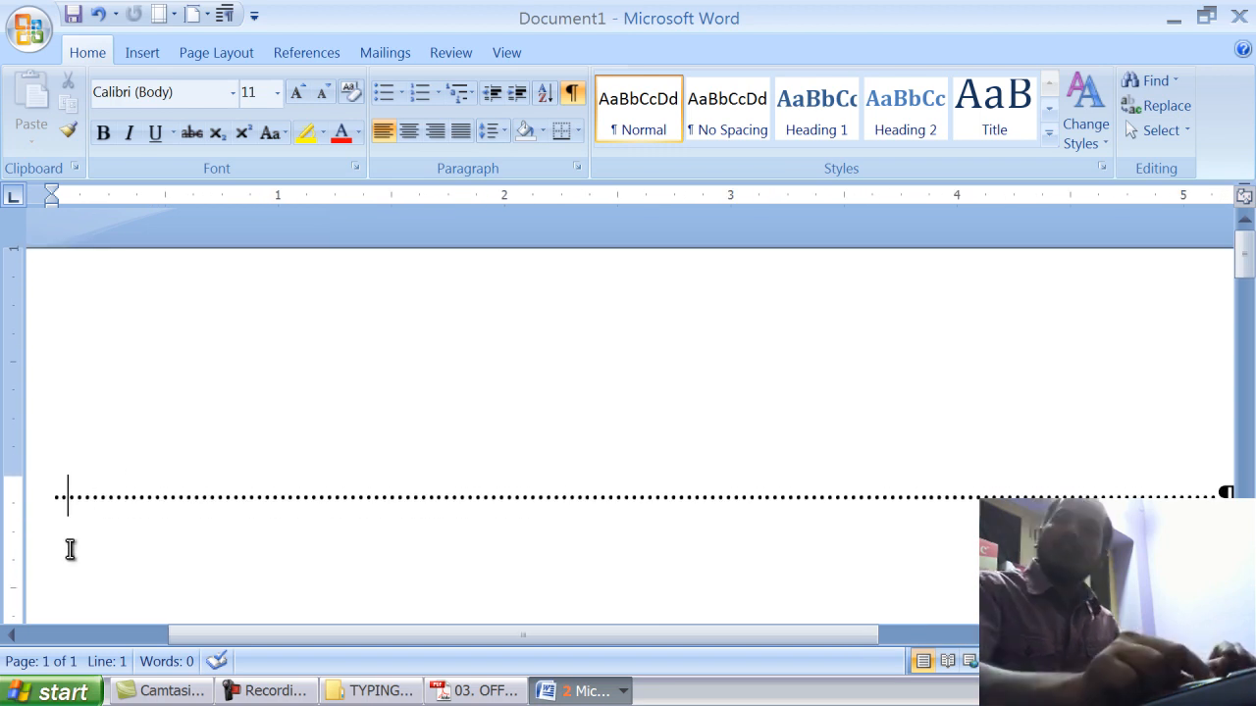
- Step through the line of space marks one character at a time, and highlight its first stretch
{"action": "key", "text": "Right"}
{"action": "key", "text": "Right"}
{"action": "key", "text": "Right"}
{"action": "key", "text": "Right"}
{"action": "key", "text": "Right"}
{"action": "key", "text": "Right"}
{"action": "key", "text": "Right"}
{"action": "key", "text": "Right"}
{"action": "key", "text": "Right"}
{"action": "key", "text": "Right"}
{"action": "key", "text": "Right"}
{"action": "key", "text": "Right"}
{"action": "key", "text": "Right"}
{"action": "key", "text": "Right"}
{"action": "key", "text": "Right"}
{"action": "key", "text": "Right"}
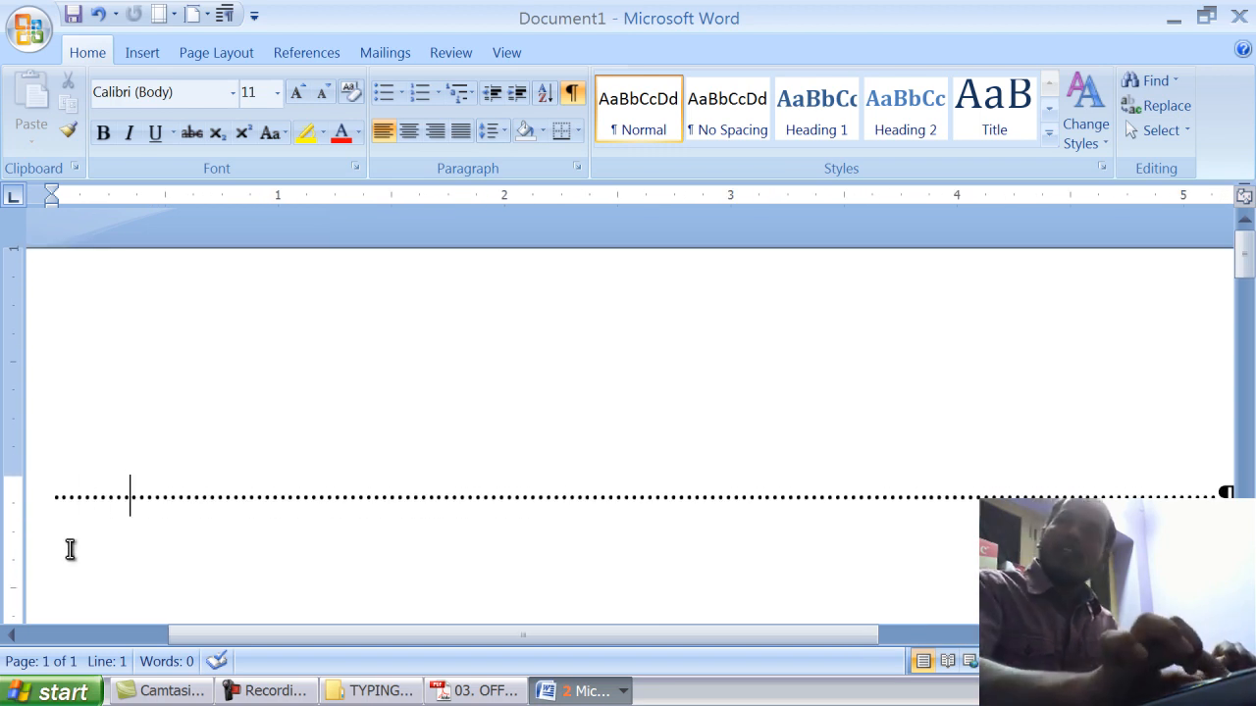
{"action": "key", "text": "Right"}
{"action": "key", "text": "Right"}
{"action": "key", "text": "Right"}
{"action": "key", "text": "Right"}
{"action": "key", "text": "Right"}
{"action": "key", "text": "Right"}
{"action": "key", "text": "Right"}
{"action": "key", "text": "Right"}
{"action": "key", "text": "Right"}
{"action": "key", "text": "Right"}
{"action": "key", "text": "Right"}
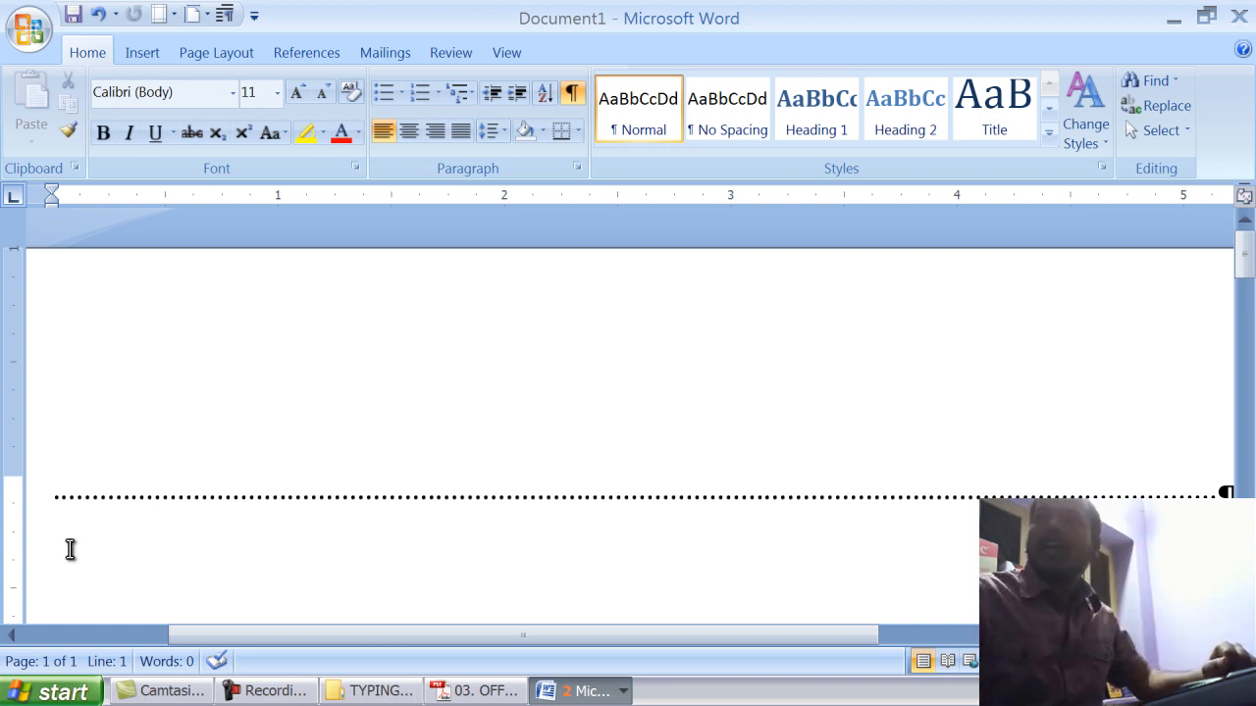
{"action": "left_click_drag", "start_coordinate": [292, 505], "coordinate": [61, 535]}
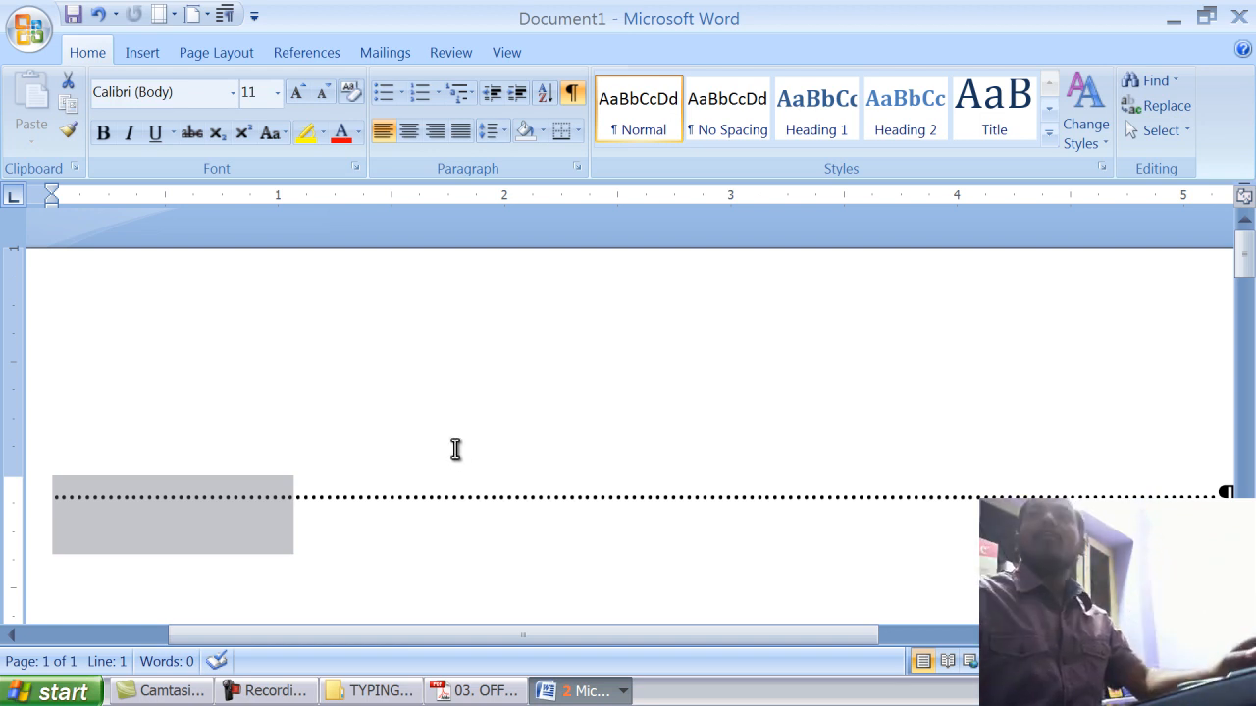
{"action": "scroll", "coordinate": [460, 450], "scroll_direction": "down", "scroll_amount": 2}
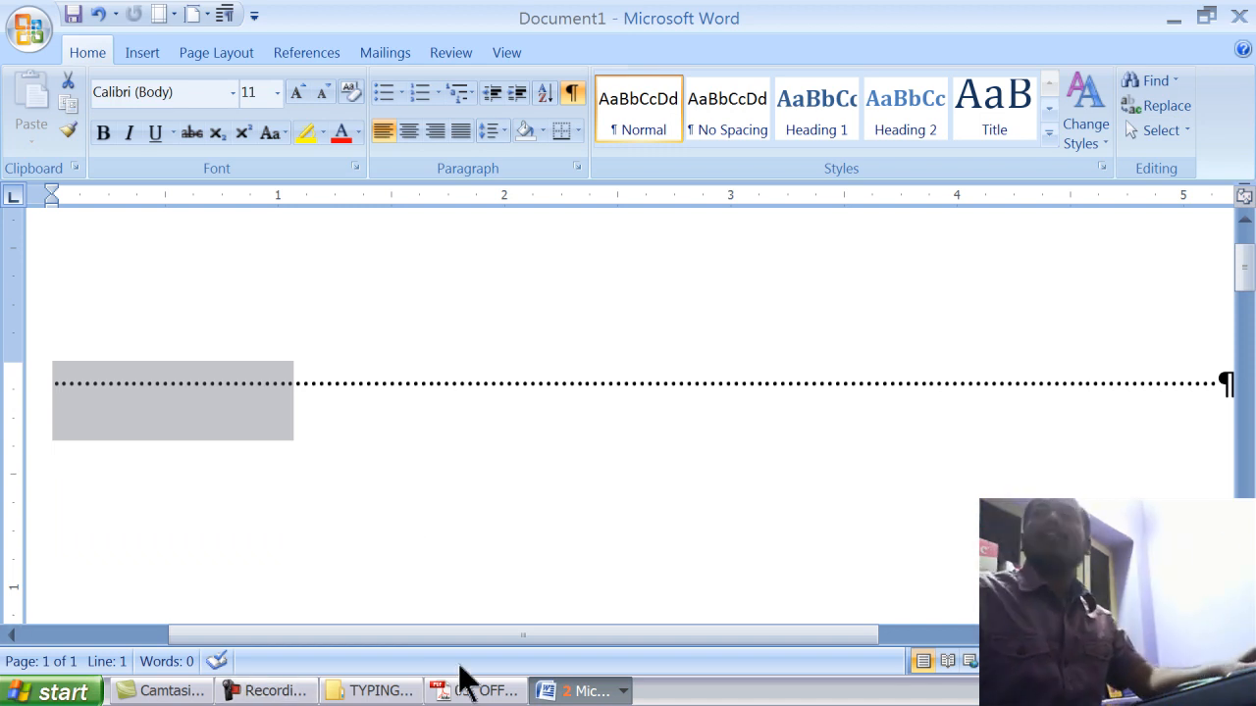
- Switch to Sample-06 and insert extra spaces followed by six periods after "END" in the "END OF THE WAR" heading
{"action": "left_click", "coordinate": [581, 691]}
{"action": "left_click", "coordinate": [592, 660]}
{"action": "scroll", "coordinate": [542, 481], "scroll_direction": "up", "scroll_amount": 3}
{"action": "scroll", "coordinate": [513, 567], "scroll_direction": "up", "scroll_amount": 4}
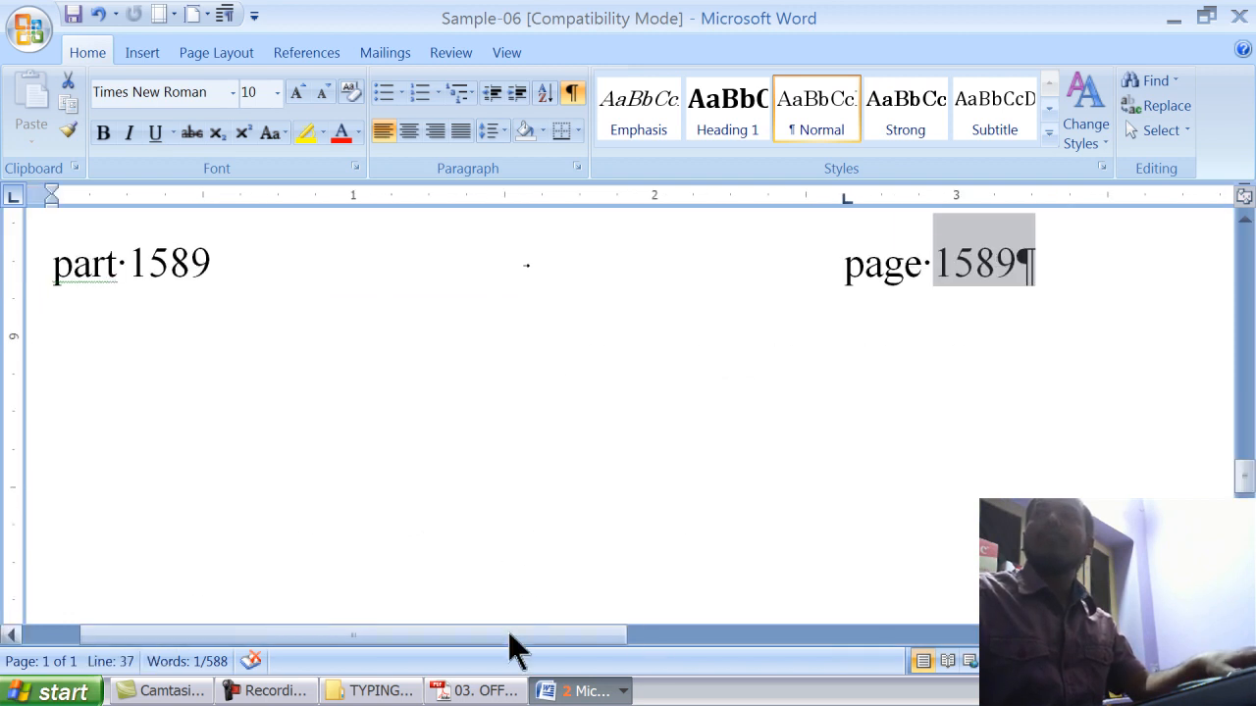
{"action": "scroll", "coordinate": [782, 400], "scroll_direction": "up", "scroll_amount": 10}
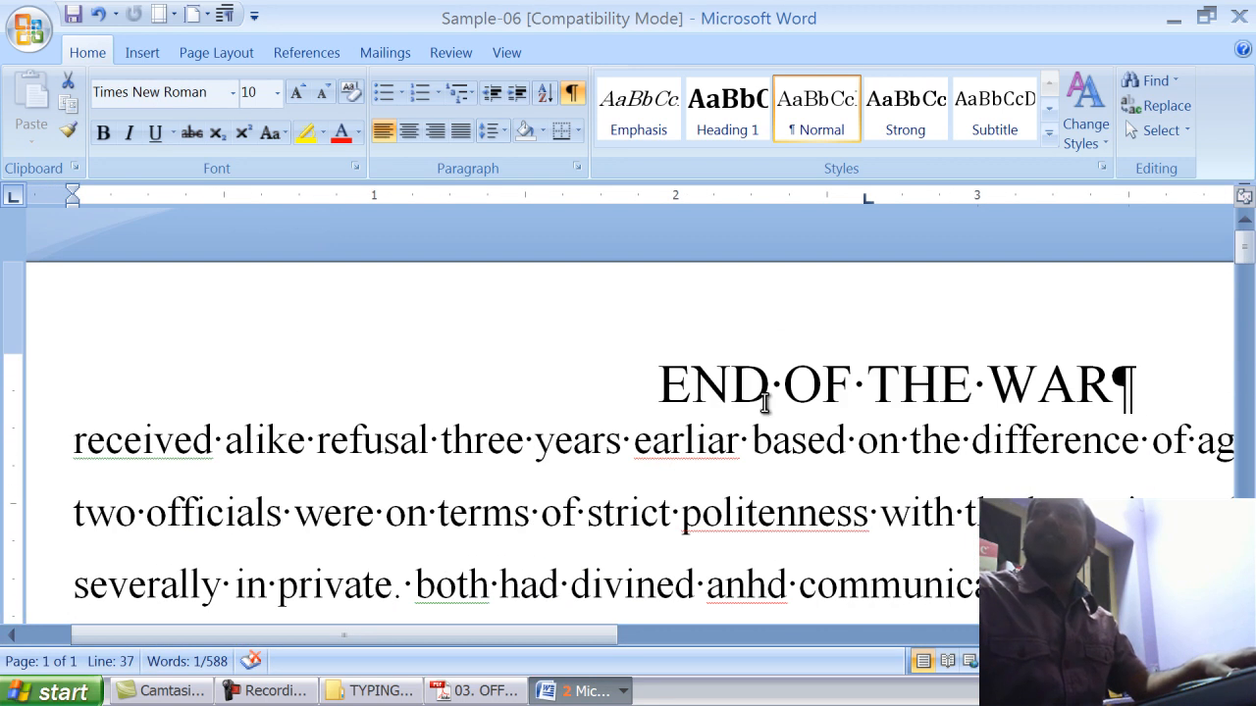
{"action": "double_click", "coordinate": [777, 394]}
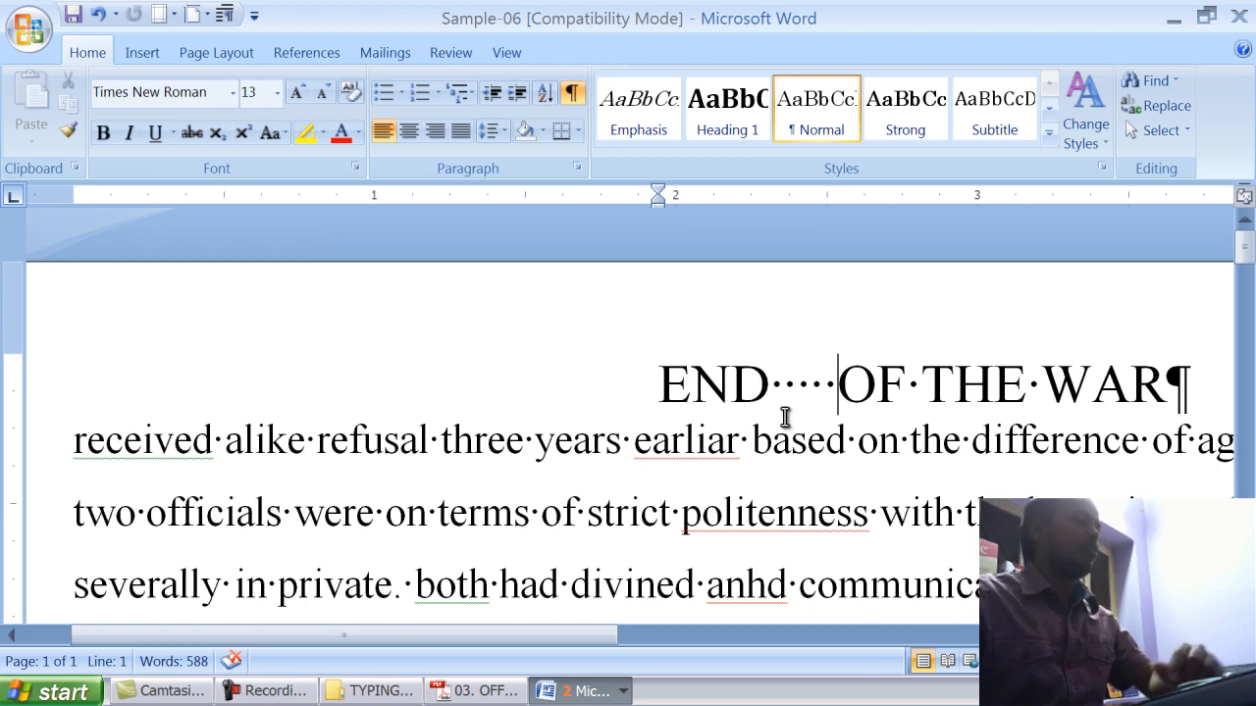
{"action": "type", "text": "......"}
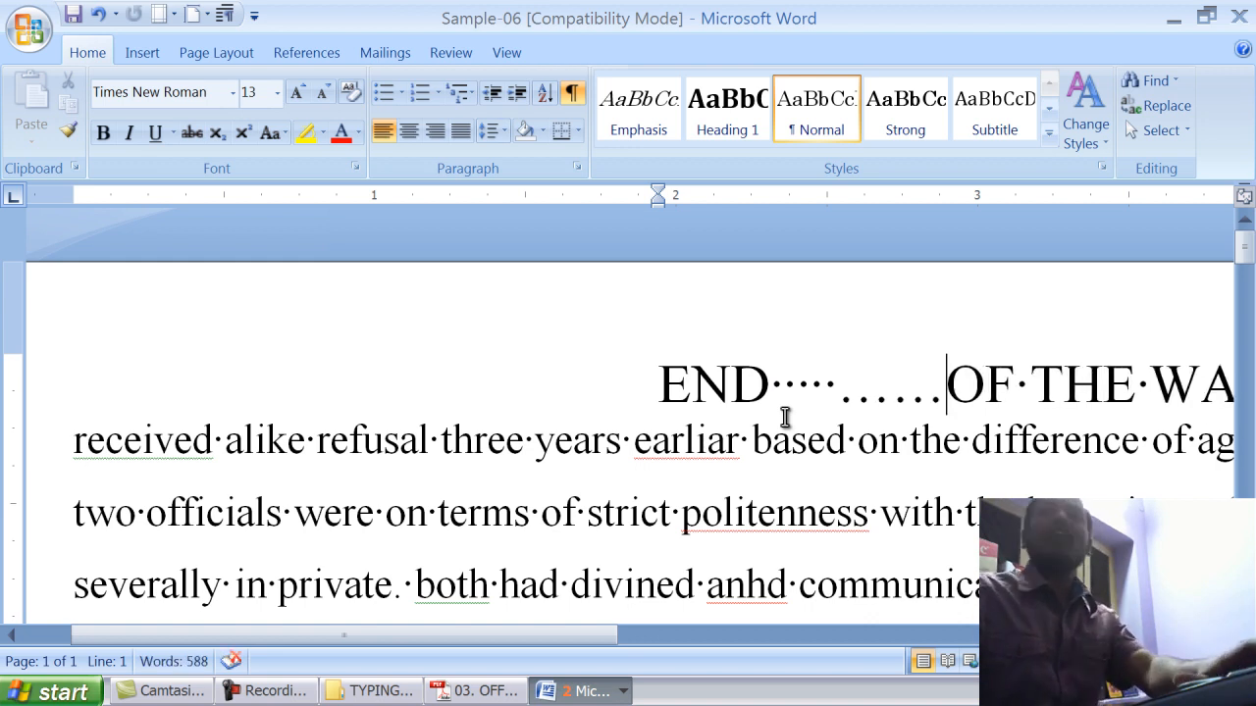
- Delete the six periods and two of the spaces before "OF" in the heading, and place the cursor in the first text line
{"action": "key", "text": "BackSpace"}
{"action": "key", "text": "BackSpace"}
{"action": "key", "text": "BackSpace"}
{"action": "key", "text": "BackSpace"}
{"action": "key", "text": "BackSpace"}
{"action": "key", "text": "BackSpace"}
{"action": "key", "text": "BackSpace"}
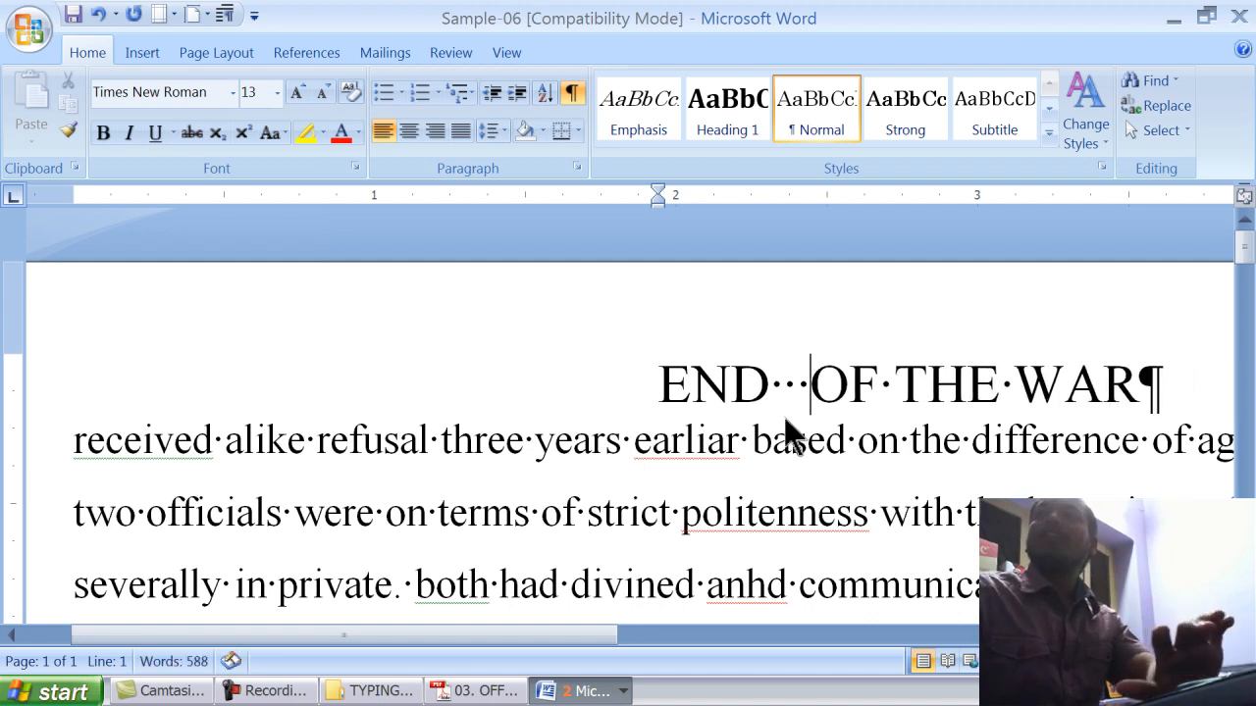
{"action": "left_click_drag", "start_coordinate": [575, 638], "coordinate": [707, 643]}
{"action": "left_click", "coordinate": [669, 447]}
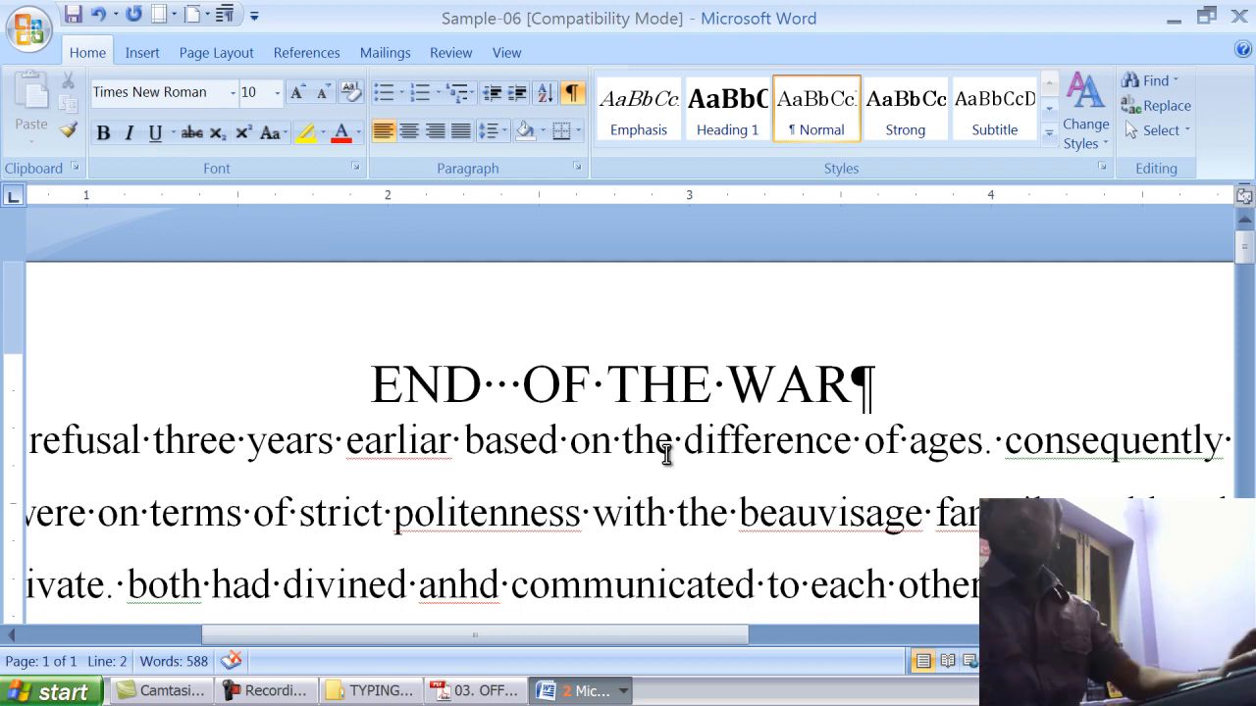
- Switch to the offline projects PDF in Adobe Reader and examine the whole accuracy table by highlighting its rows
{"action": "left_click", "coordinate": [497, 691]}
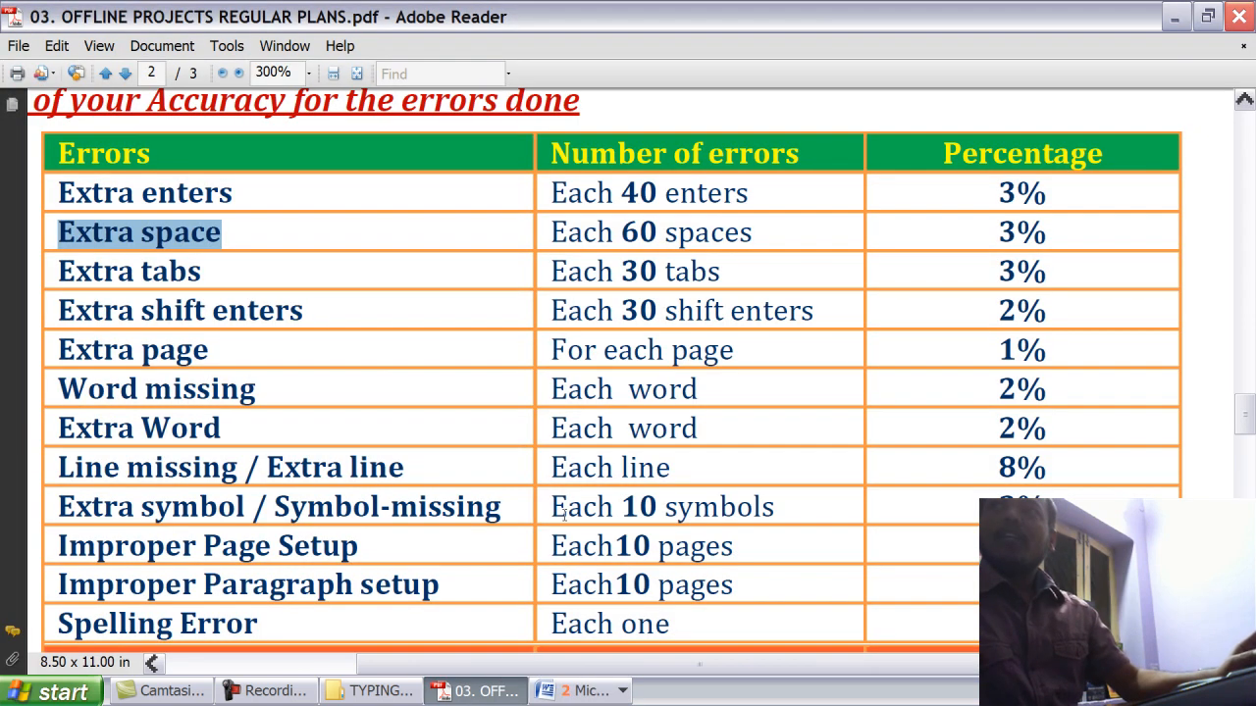
{"action": "left_click", "coordinate": [564, 466]}
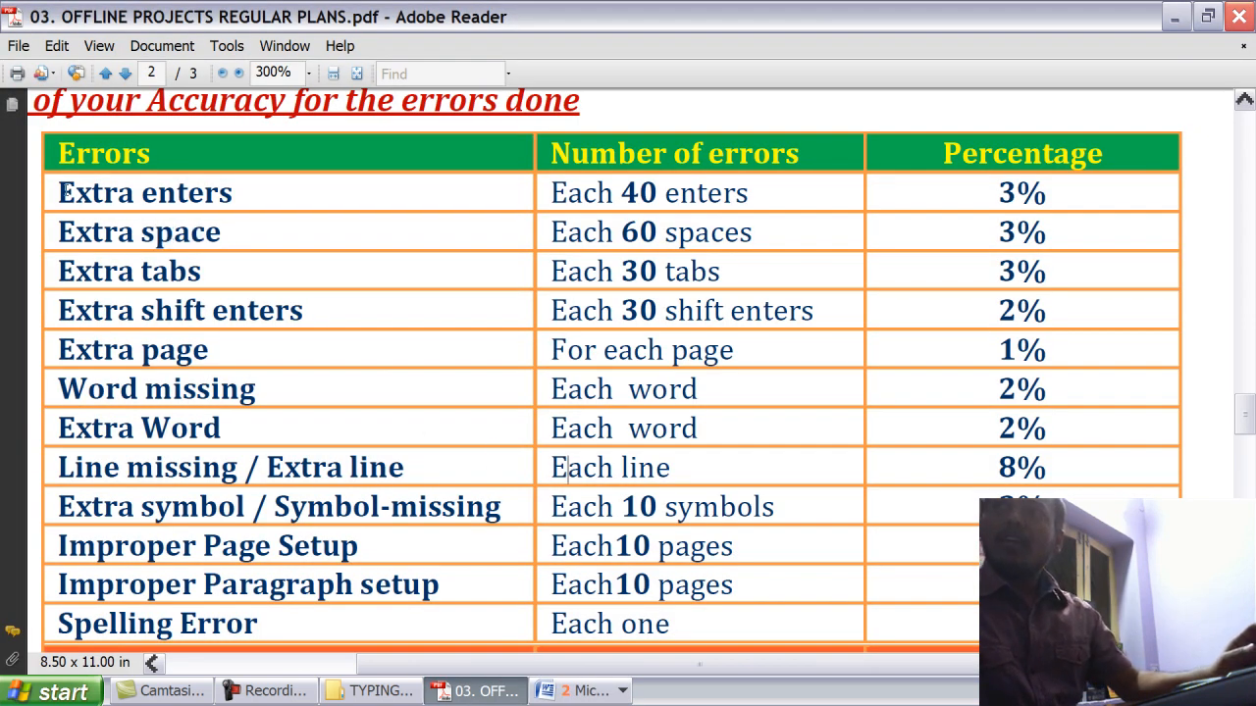
{"action": "left_click_drag", "start_coordinate": [51, 186], "coordinate": [746, 549]}
{"action": "left_click_drag", "start_coordinate": [1021, 550], "coordinate": [1031, 626]}
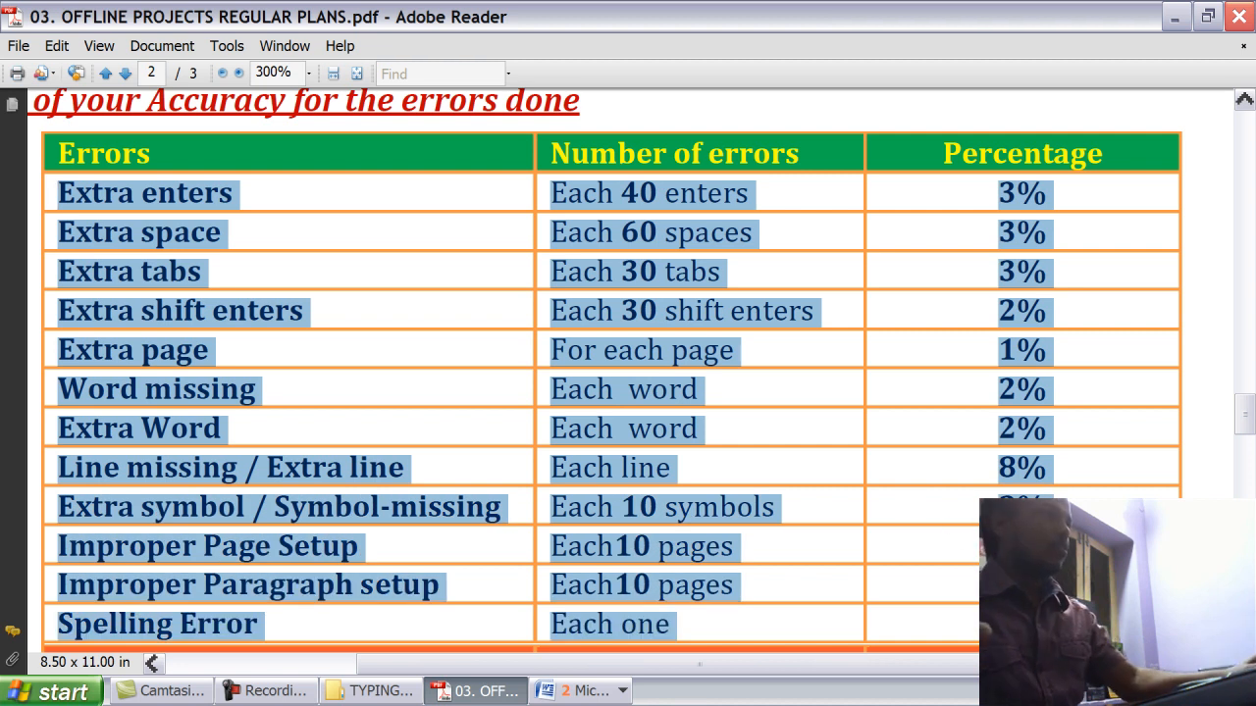
{"action": "left_click", "coordinate": [893, 585]}
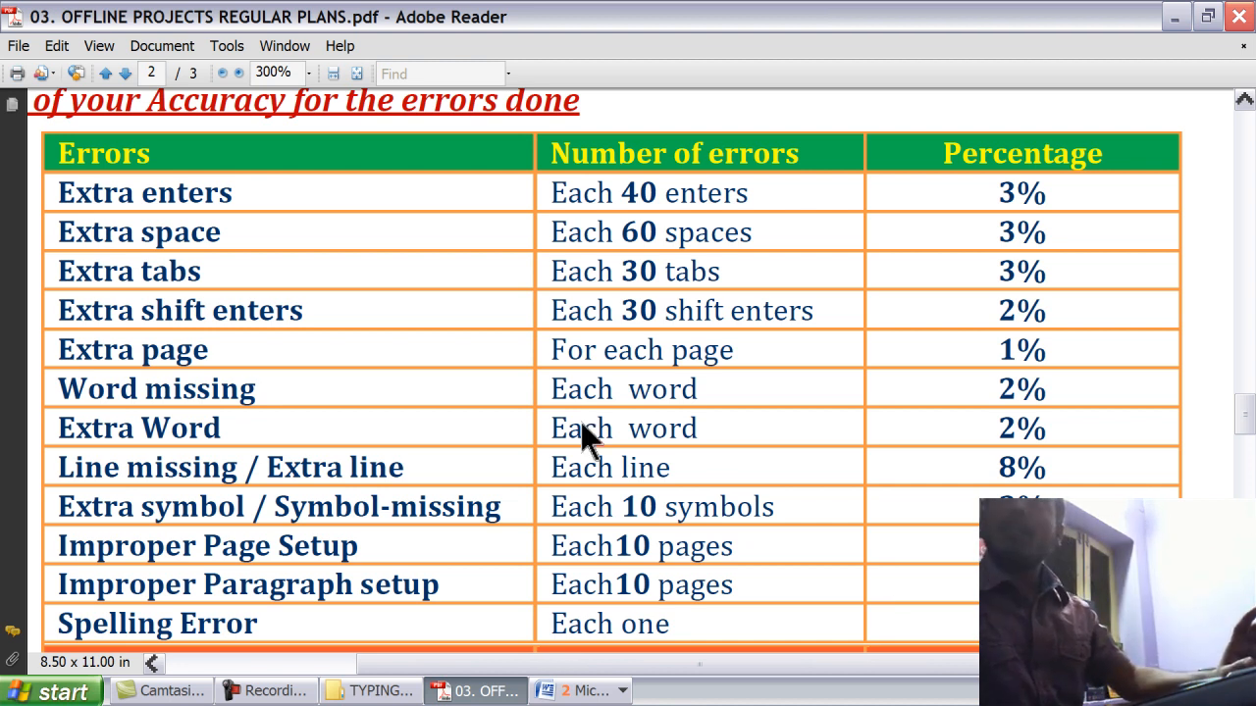
- Highlight the table's "Extra enters" and "Extra space" entries in turn, and return to Sample-06 in Microsoft Word
{"action": "left_click_drag", "start_coordinate": [54, 177], "coordinate": [235, 193]}
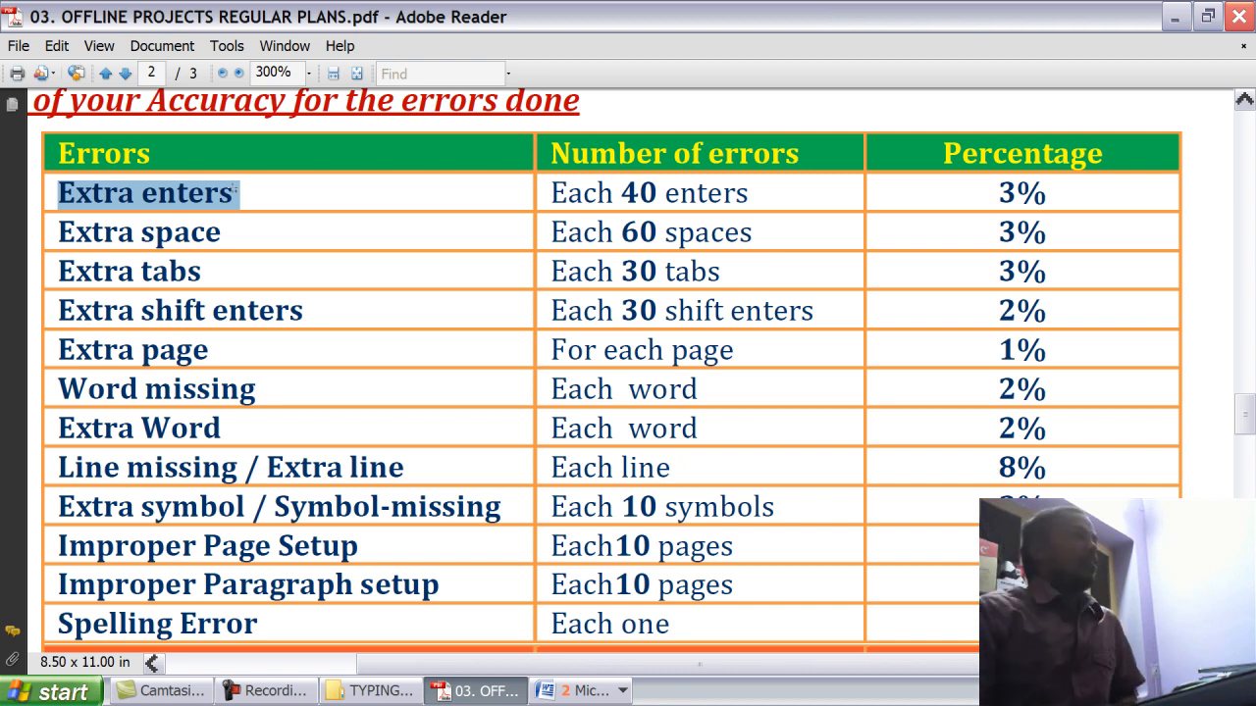
{"action": "left_click_drag", "start_coordinate": [57, 232], "coordinate": [234, 253]}
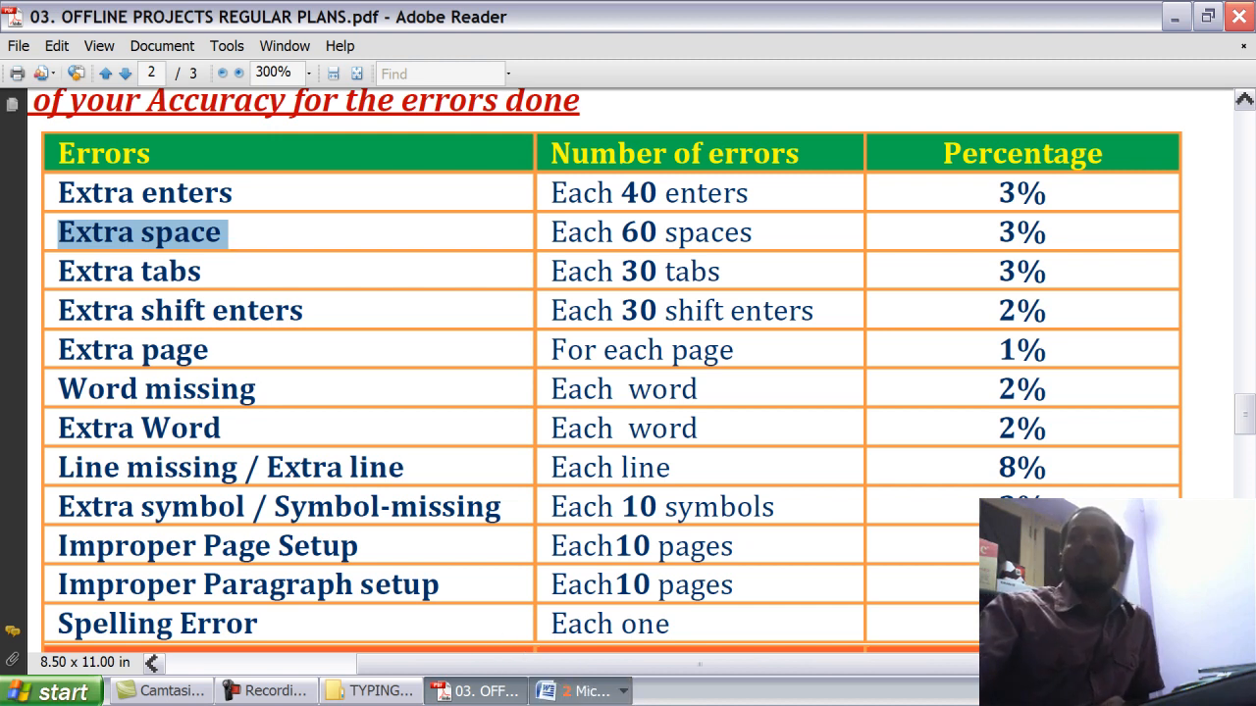
{"action": "left_click", "coordinate": [584, 691]}
{"action": "left_click", "coordinate": [574, 660]}
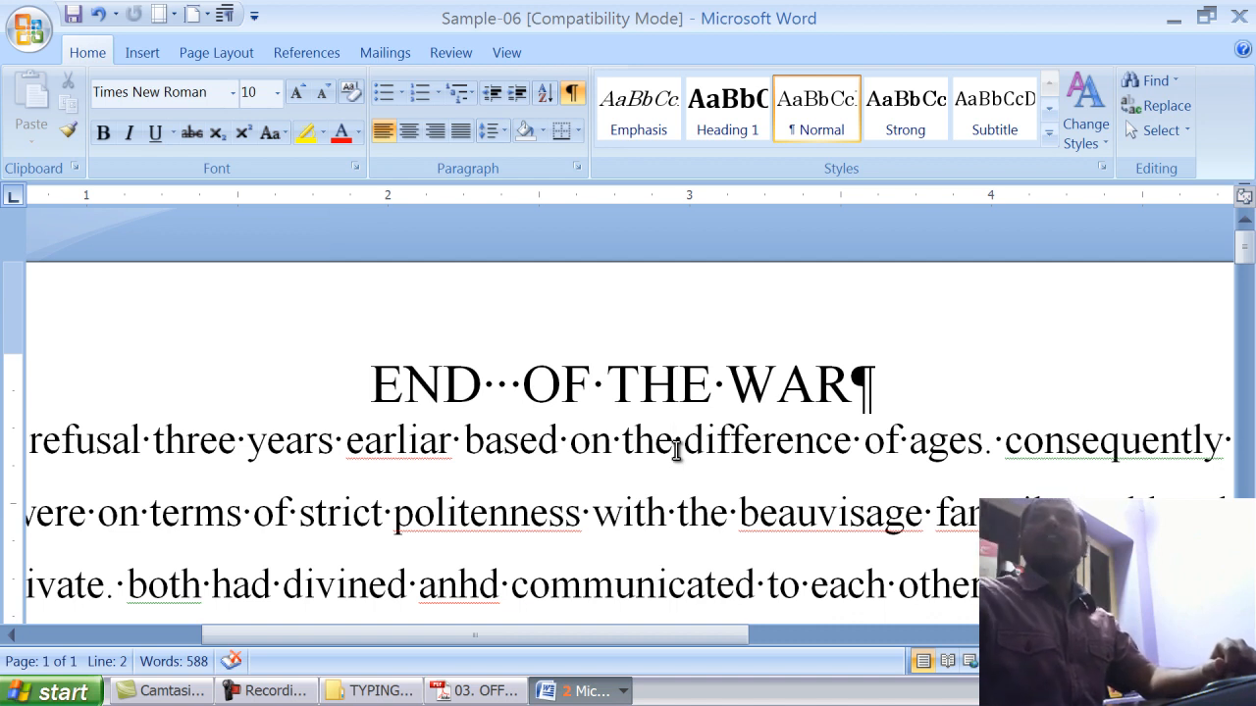
- Switch back to the PDF in Adobe Reader and examine the extra enters, space, tabs and shift enters entries
{"action": "left_click", "coordinate": [488, 701]}
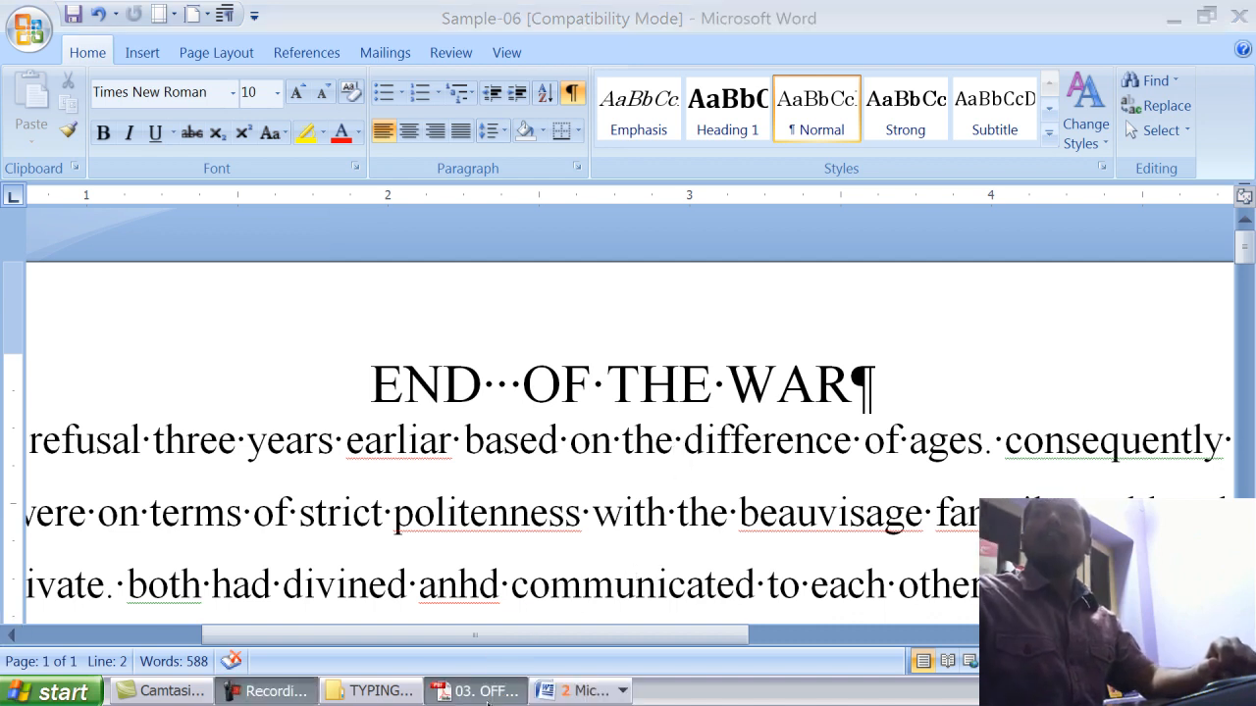
{"action": "left_click", "coordinate": [203, 308]}
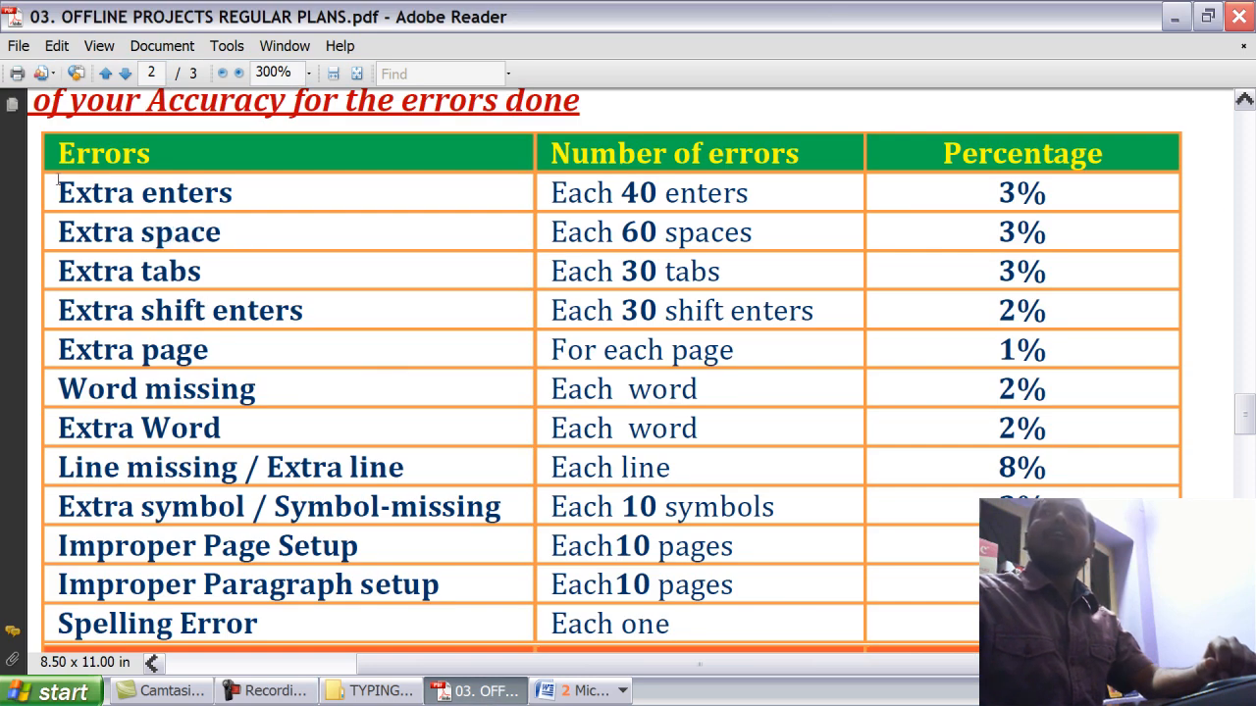
{"action": "left_click_drag", "start_coordinate": [57, 180], "coordinate": [186, 188]}
{"action": "left_click_drag", "start_coordinate": [227, 231], "coordinate": [167, 274]}
{"action": "left_click_drag", "start_coordinate": [288, 306], "coordinate": [153, 314]}
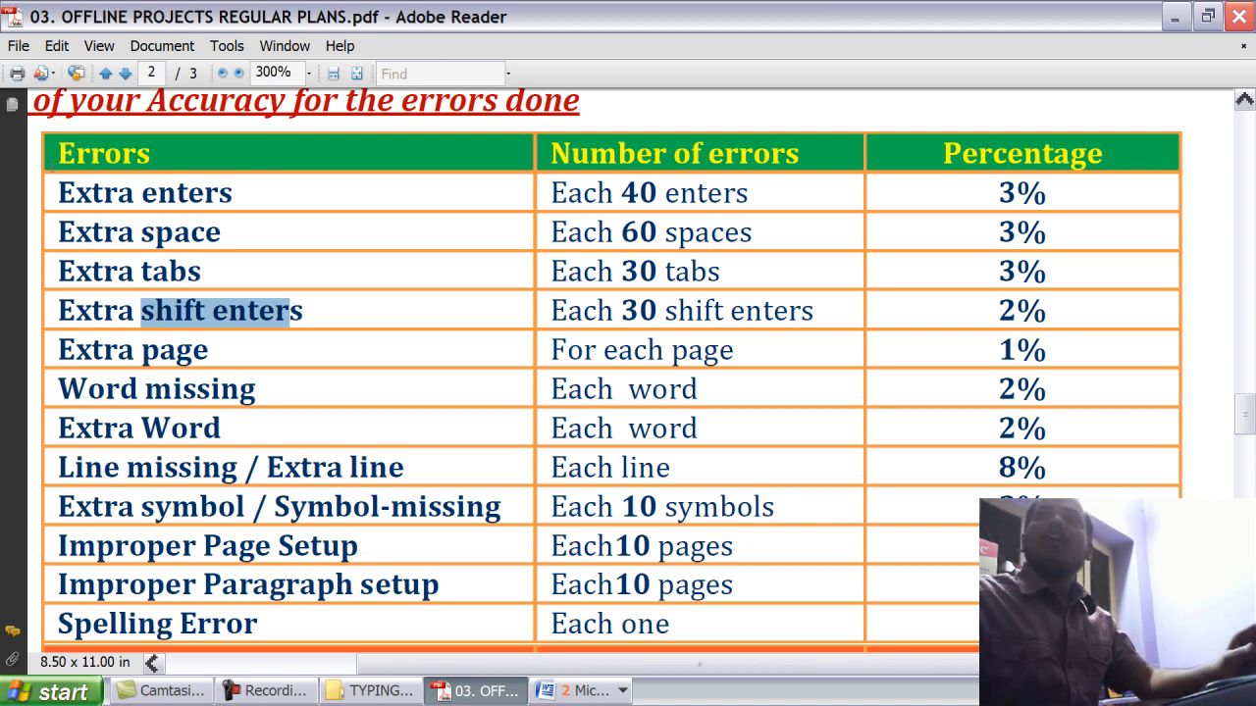
{"action": "left_click_drag", "start_coordinate": [51, 175], "coordinate": [223, 175]}
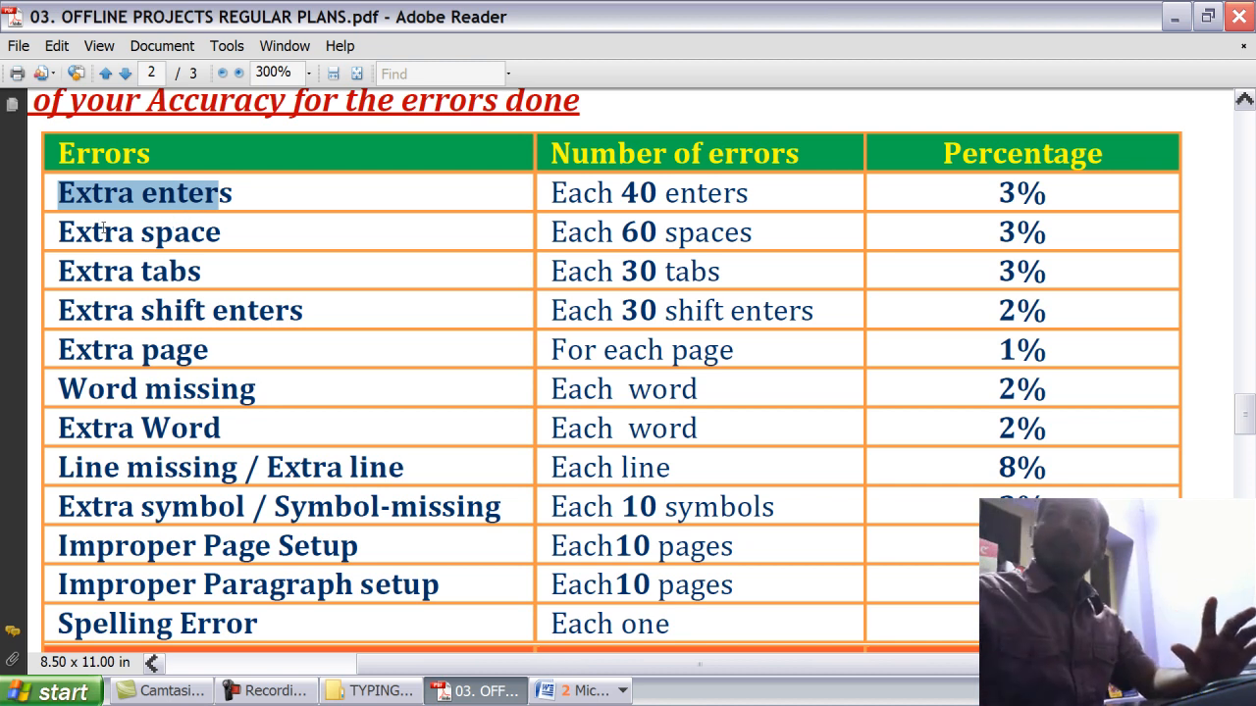
{"action": "left_click_drag", "start_coordinate": [59, 232], "coordinate": [201, 225]}
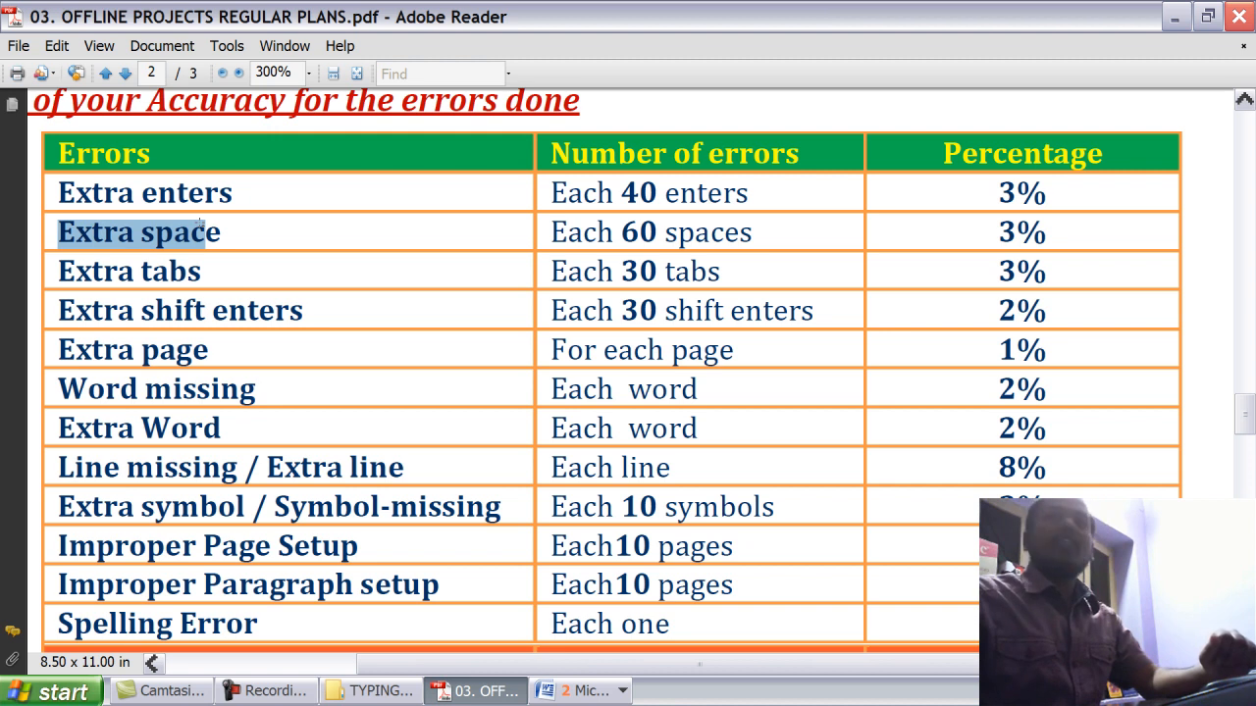
- Switch to Sample-06 in Microsoft Word and step the cursor character by character from the heading through the first text line
{"action": "left_click", "coordinate": [569, 691]}
{"action": "left_click", "coordinate": [574, 662]}
{"action": "scroll", "coordinate": [441, 448], "scroll_direction": "down", "scroll_amount": 1}
{"action": "scroll", "coordinate": [441, 449], "scroll_direction": "up", "scroll_amount": 1}
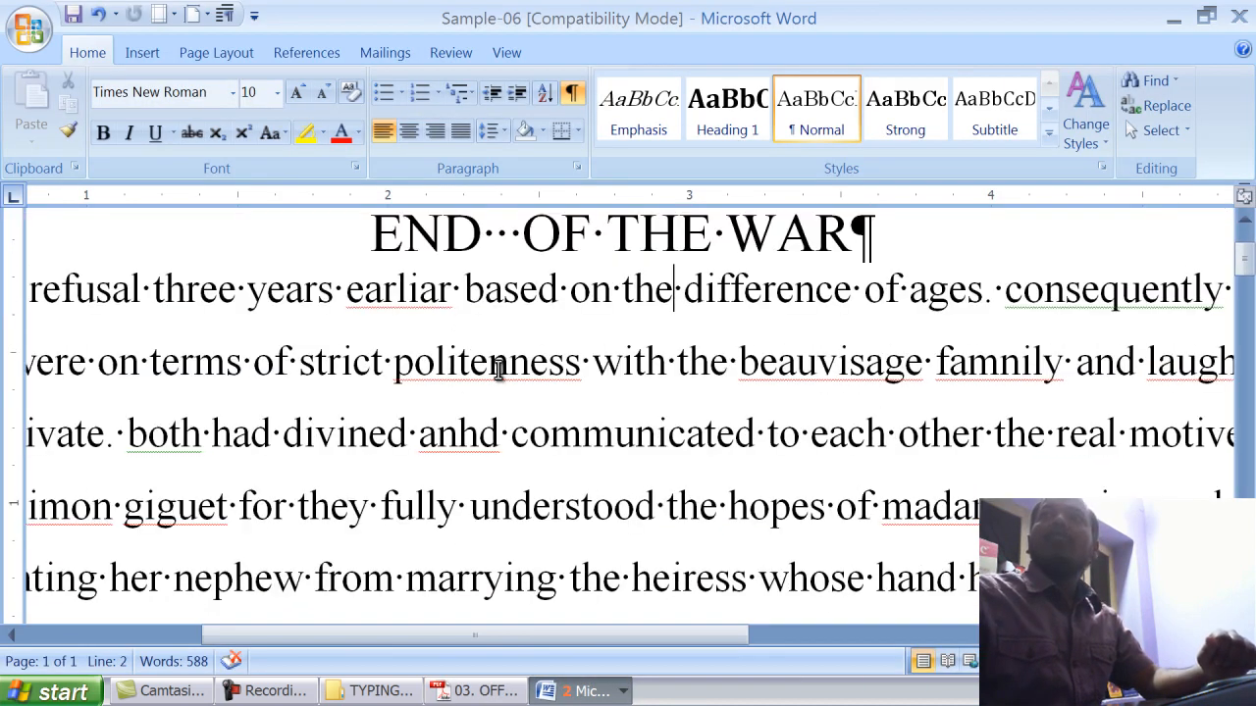
{"action": "scroll", "coordinate": [498, 371], "scroll_direction": "up", "scroll_amount": 1}
{"action": "left_click", "coordinate": [472, 410]}
{"action": "key", "text": "Right"}
{"action": "key", "text": "Right"}
{"action": "key", "text": "Right"}
{"action": "key", "text": "Right"}
{"action": "key", "text": "Right"}
{"action": "key", "text": "Right"}
{"action": "key", "text": "Right"}
{"action": "key", "text": "Right"}
{"action": "key", "text": "Right"}
{"action": "key", "text": "Right"}
{"action": "key", "text": "Right"}
{"action": "key", "text": "Right"}
{"action": "key", "text": "Right"}
{"action": "key", "text": "Right"}
{"action": "key", "text": "Right"}
{"action": "key", "text": "Right"}
{"action": "key", "text": "Right"}
{"action": "key", "text": "Right"}
{"action": "key", "text": "Right"}
{"action": "key", "text": "Right"}
{"action": "key", "text": "Right"}
{"action": "key", "text": "Right"}
{"action": "key", "text": "Right"}
{"action": "key", "text": "Right"}
{"action": "key", "text": "Right"}
{"action": "key", "text": "Right"}
{"action": "key", "text": "Right"}
{"action": "key", "text": "Right"}
{"action": "key", "text": "Right"}
{"action": "key", "text": "Right"}
{"action": "key", "text": "Right"}
{"action": "key", "text": "Right"}
{"action": "key", "text": "Right"}
{"action": "key", "text": "Right"}
{"action": "key", "text": "Right"}
{"action": "key", "text": "Right"}
{"action": "key", "text": "Right"}
{"action": "key", "text": "Right"}
{"action": "key", "text": "Right"}
{"action": "key", "text": "Right"}
{"action": "key", "text": "Right"}
{"action": "key", "text": "Right"}
{"action": "key", "text": "Right"}
{"action": "key", "text": "Right"}
{"action": "key", "text": "Right"}
{"action": "key", "text": "Right"}
{"action": "key", "text": "Right"}
{"action": "key", "text": "Right"}
{"action": "key", "text": "Right"}
{"action": "key", "text": "Right"}
{"action": "key", "text": "Right"}
{"action": "key", "text": "Right"}
{"action": "key", "text": "Right"}
{"action": "key", "text": "Right"}
{"action": "key", "text": "Right"}
{"action": "key", "text": "Right"}
{"action": "key", "text": "Right"}
{"action": "key", "text": "Right"}
{"action": "key", "text": "Right"}
{"action": "key", "text": "Right"}
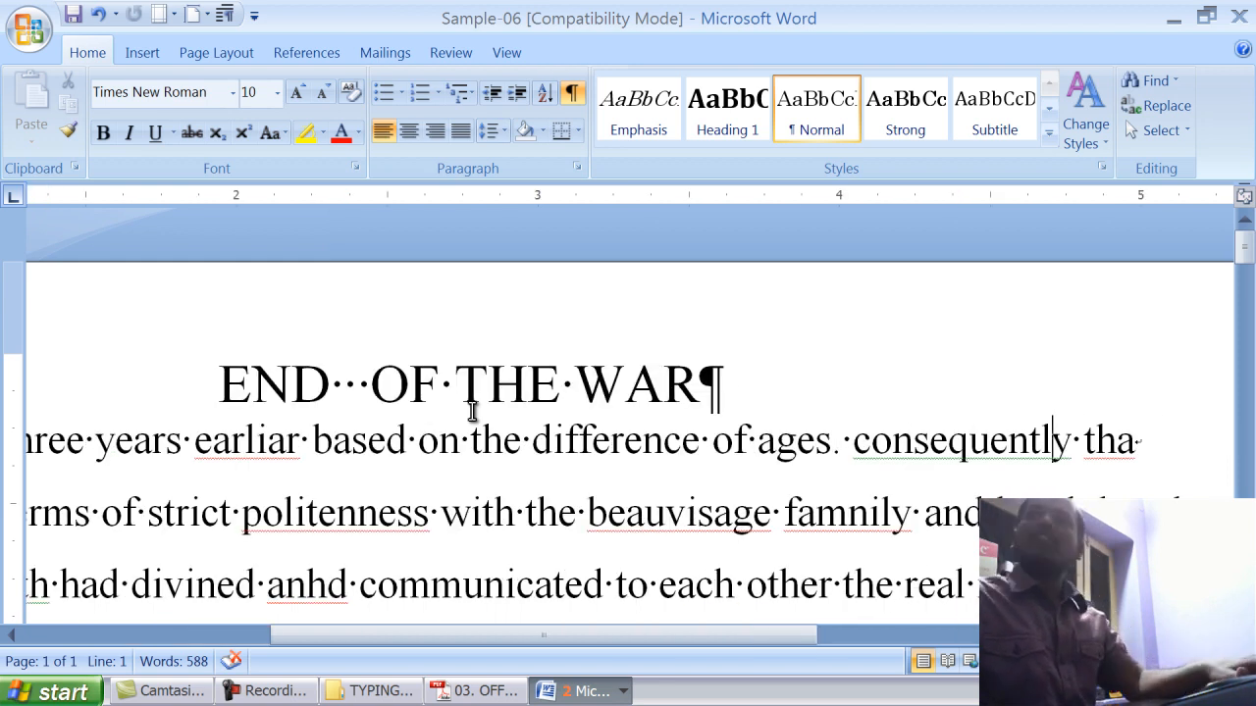
- Look over the text's formatting marks at a smaller zoom, and step the cursor onward to "communicated" in the third text line
{"action": "scroll", "coordinate": [472, 410], "scroll_direction": "down", "scroll_amount": 20, "text": "ctrl"}
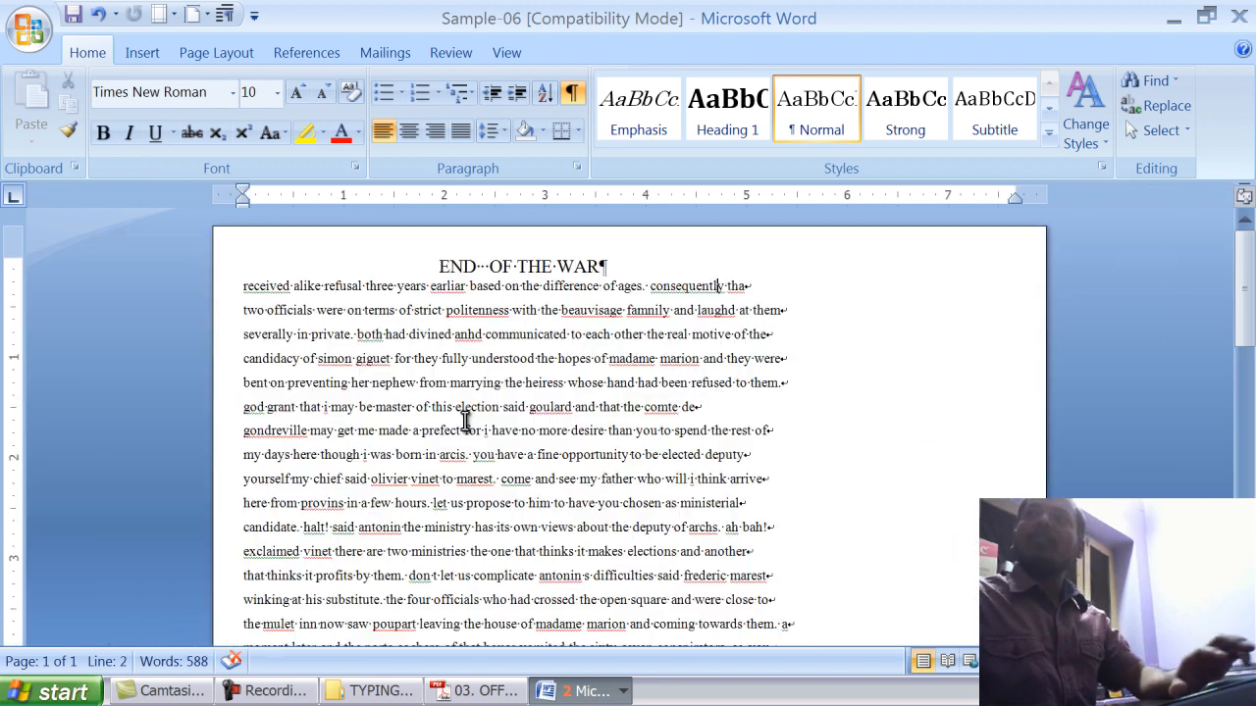
{"action": "scroll", "coordinate": [466, 422], "scroll_direction": "down", "scroll_amount": 9}
{"action": "scroll", "coordinate": [608, 344], "scroll_direction": "up", "scroll_amount": 7}
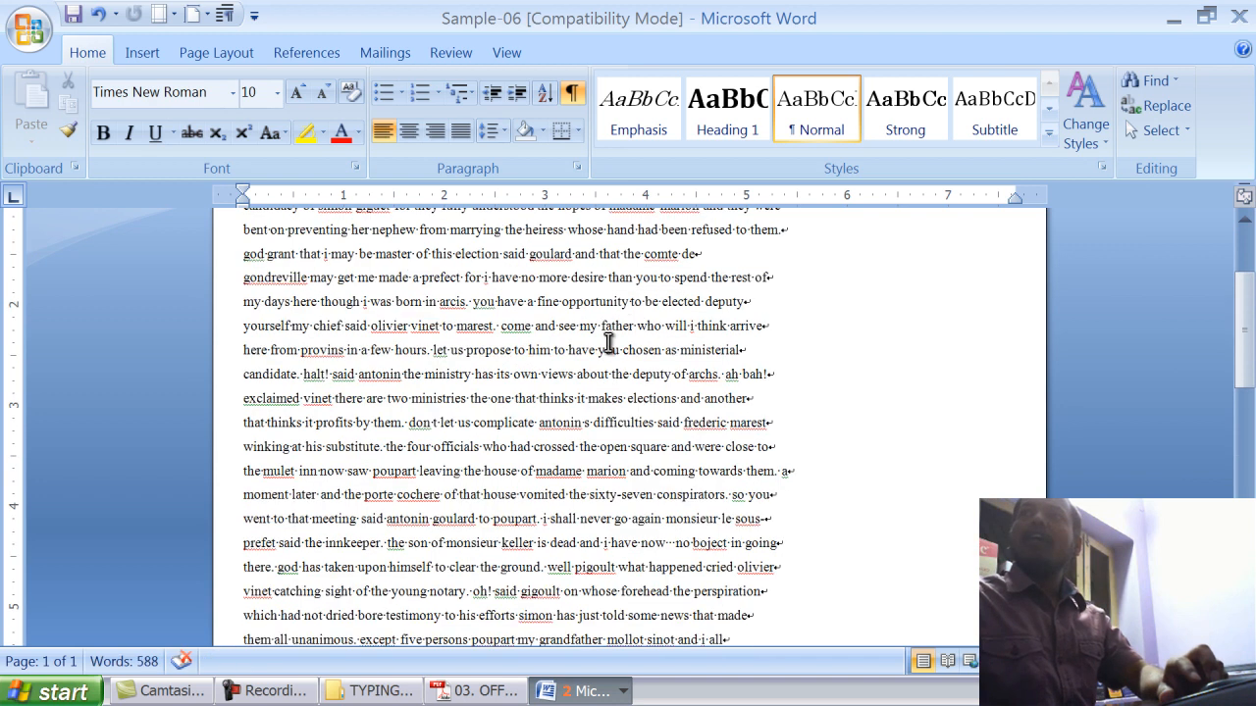
{"action": "scroll", "coordinate": [645, 338], "scroll_direction": "up", "scroll_amount": 2}
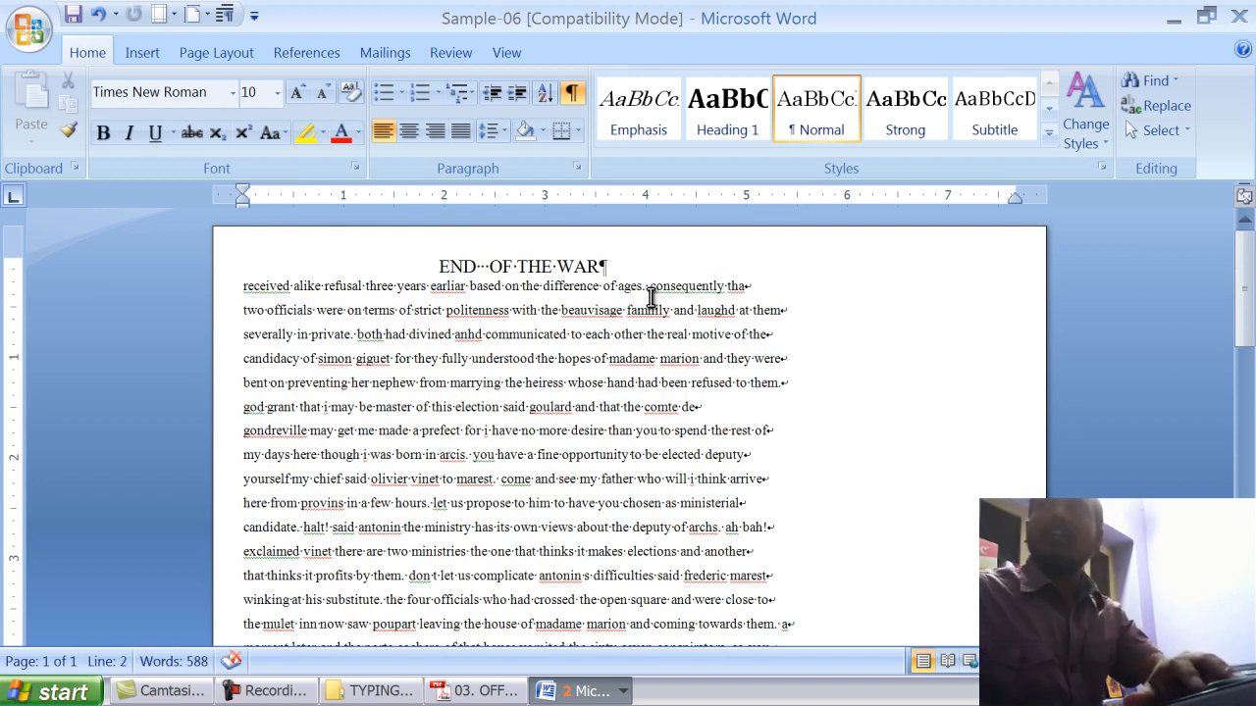
{"action": "key", "text": "Right"}
{"action": "key", "text": "Right"}
{"action": "key", "text": "Right"}
{"action": "key", "text": "Right"}
{"action": "key", "text": "Right"}
{"action": "key", "text": "Right"}
{"action": "key", "text": "Right"}
{"action": "key", "text": "Right"}
{"action": "key", "text": "Right"}
{"action": "key", "text": "Right"}
{"action": "key", "text": "Right"}
{"action": "key", "text": "Right"}
{"action": "key", "text": "Right"}
{"action": "key", "text": "Right"}
{"action": "key", "text": "Right"}
{"action": "key", "text": "Right"}
{"action": "key", "text": "Right"}
{"action": "key", "text": "Right"}
{"action": "key", "text": "Right"}
{"action": "key", "text": "Right"}
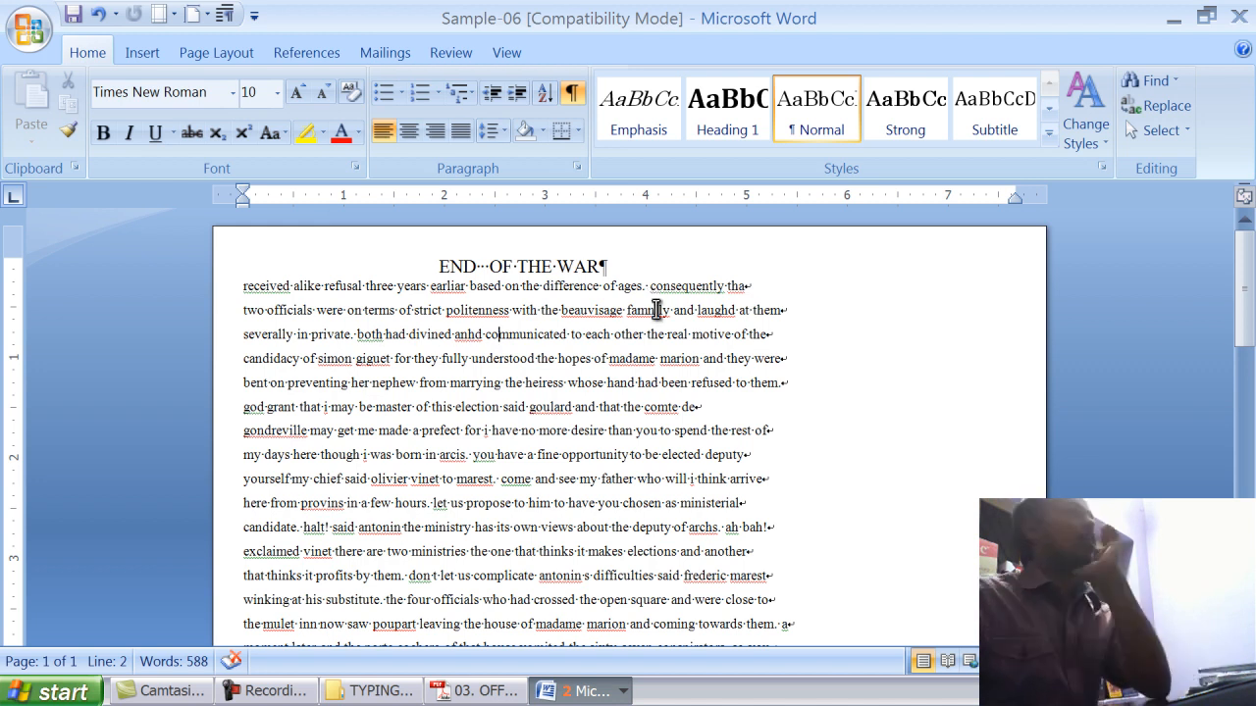
- Scan the space and line-end marks through the rest of the text, and return to an enlarged view of the heading
{"action": "scroll", "coordinate": [653, 365], "scroll_direction": "down", "scroll_amount": 2}
{"action": "scroll", "coordinate": [600, 400], "scroll_direction": "down", "scroll_amount": 5}
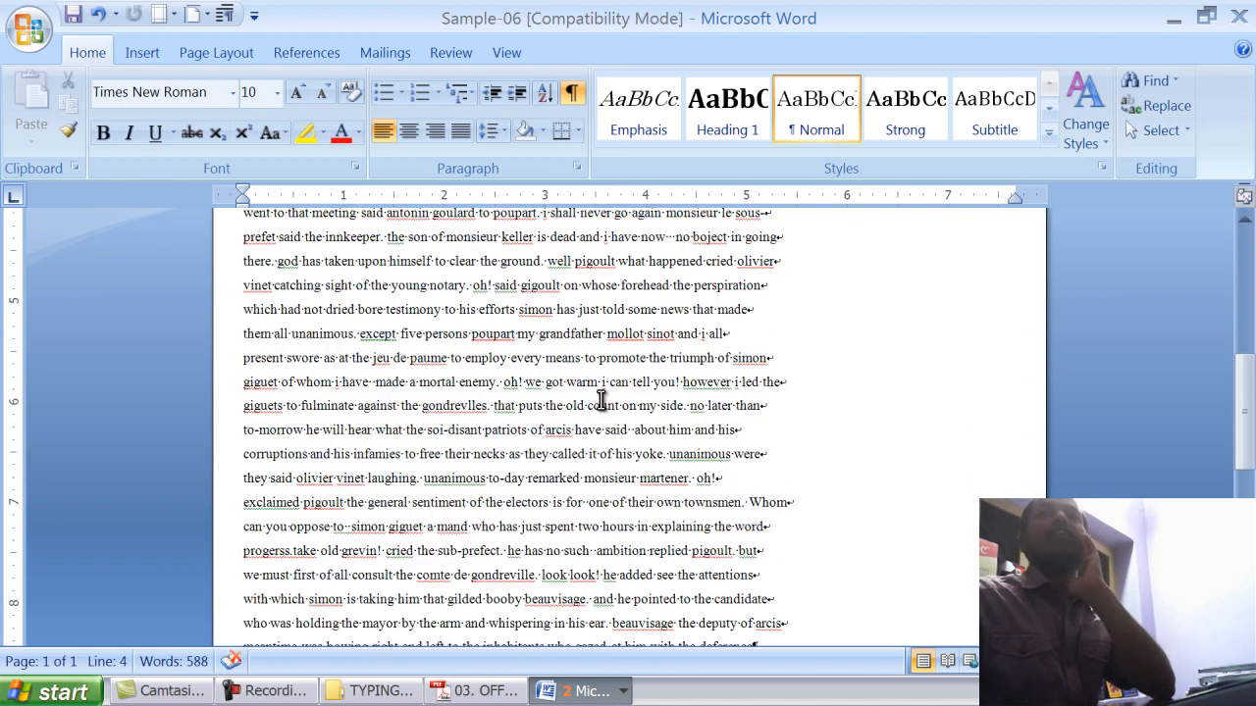
{"action": "scroll", "coordinate": [600, 400], "scroll_direction": "up", "scroll_amount": 8}
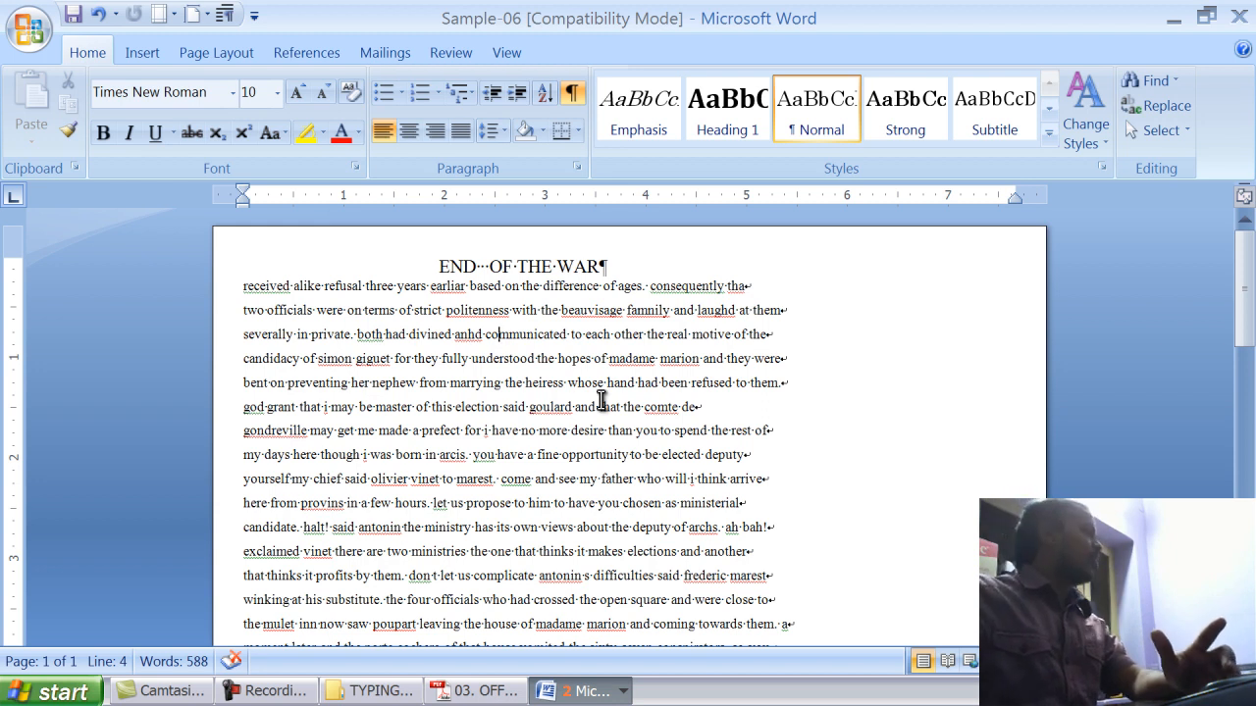
{"action": "scroll", "coordinate": [602, 403], "scroll_direction": "up", "scroll_amount": 10, "text": "ctrl"}
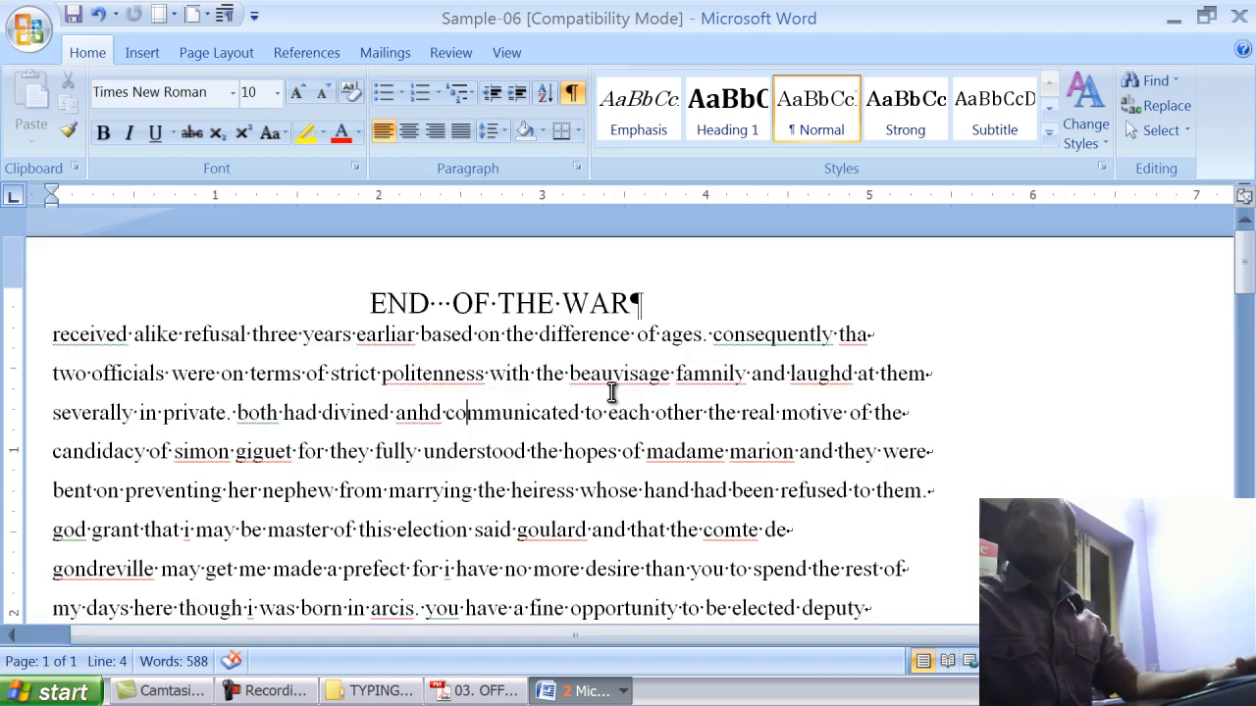
- Enlarge the view and step the cursor character by character through the text up to "were" in the second text line
{"action": "left_click", "coordinate": [597, 363]}
{"action": "key", "text": "Right"}
{"action": "key", "text": "Right"}
{"action": "key", "text": "Right"}
{"action": "key", "text": "Right"}
{"action": "key", "text": "Right"}
{"action": "key", "text": "Right"}
{"action": "key", "text": "Right"}
{"action": "key", "text": "Right"}
{"action": "key", "text": "Right"}
{"action": "key", "text": "Right"}
{"action": "key", "text": "Right"}
{"action": "key", "text": "Right"}
{"action": "key", "text": "Right"}
{"action": "key", "text": "Right"}
{"action": "key", "text": "Right"}
{"action": "key", "text": "Right"}
{"action": "key", "text": "Right"}
{"action": "key", "text": "Right"}
{"action": "key", "text": "Right"}
{"action": "key", "text": "Right"}
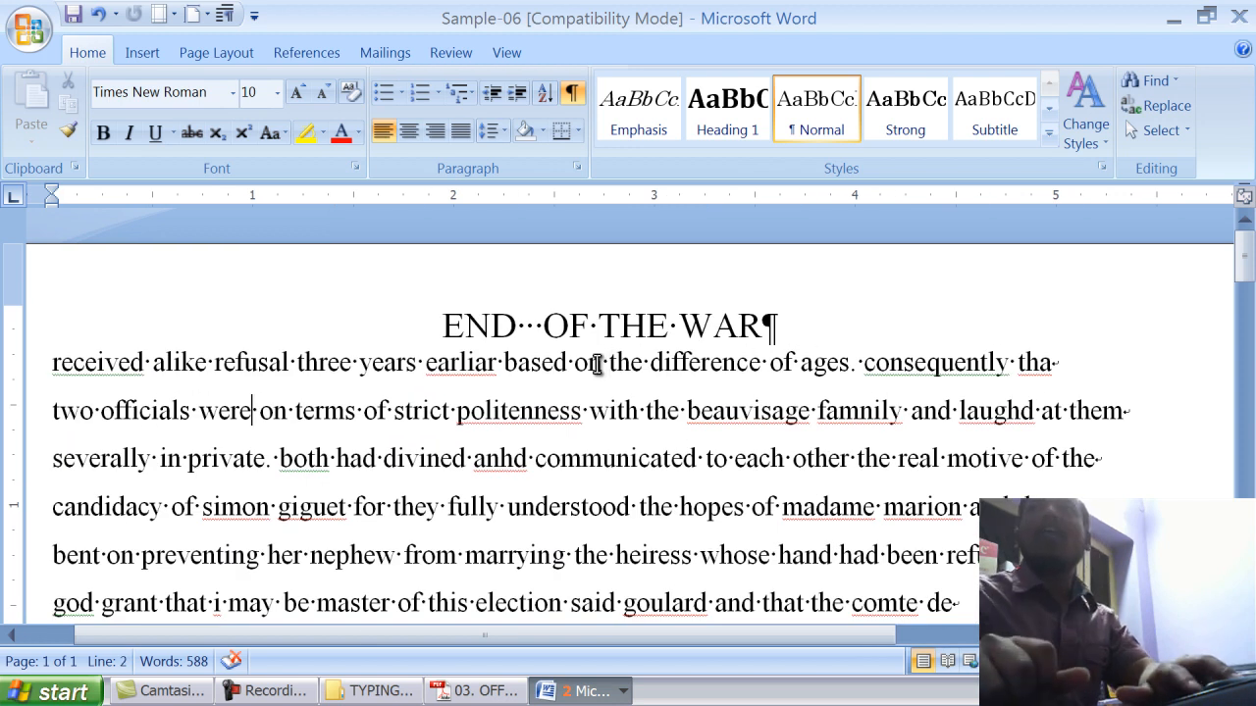
- Step the cursor word by word from "were" in the second text line to "anhd" in the third
{"action": "key", "text": "ctrl+Right"}
{"action": "key", "text": "ctrl+Right"}
{"action": "key", "text": "ctrl+Right"}
{"action": "key", "text": "ctrl+Right"}
{"action": "key", "text": "ctrl+Right"}
{"action": "key", "text": "ctrl+Right"}
{"action": "key", "text": "ctrl+Right"}
{"action": "key", "text": "ctrl+Right"}
{"action": "key", "text": "ctrl+Right"}
{"action": "key", "text": "ctrl+Right"}
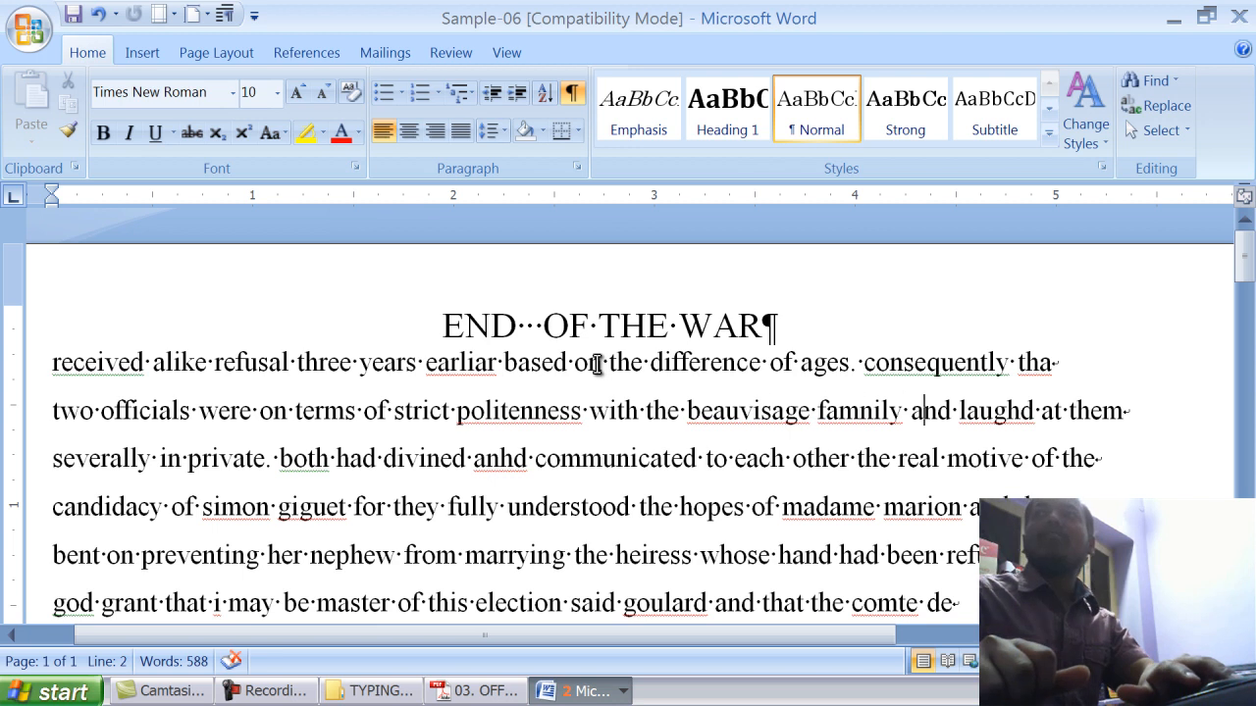
{"action": "key", "text": "ctrl+Right"}
{"action": "key", "text": "ctrl+Right"}
{"action": "key", "text": "ctrl+Right"}
{"action": "key", "text": "ctrl+Right"}
{"action": "key", "text": "ctrl+Right"}
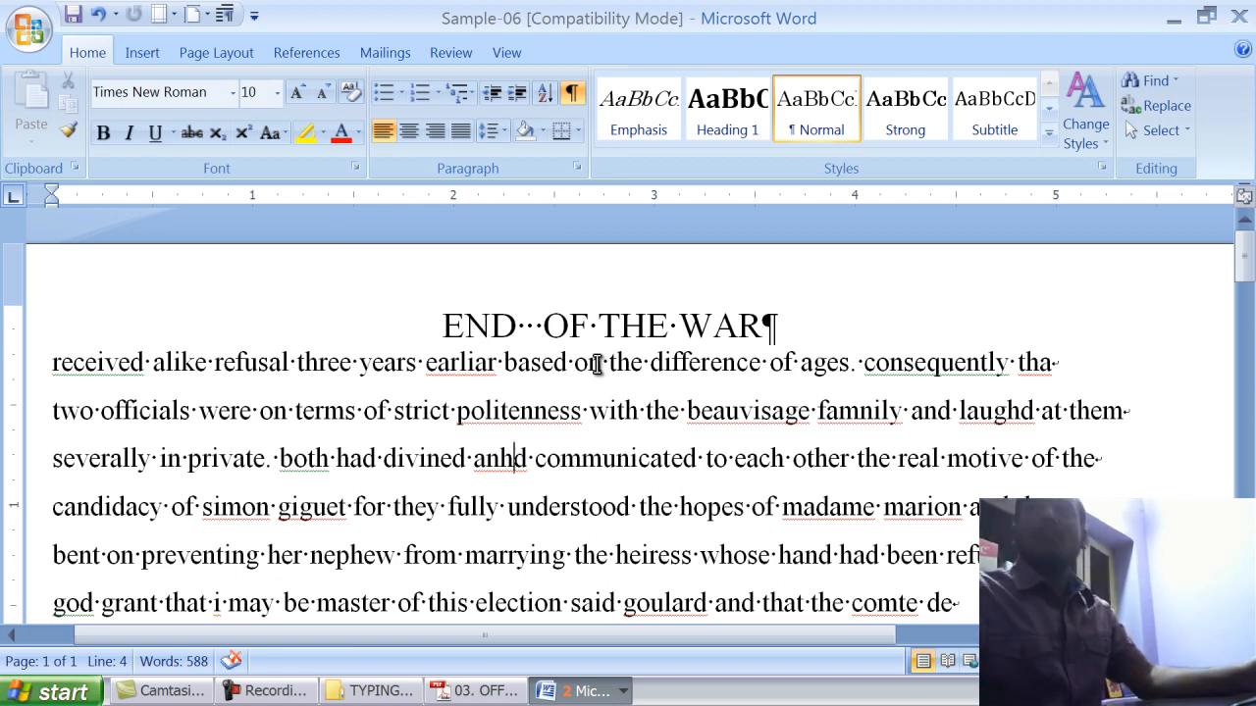
- Add another space between "END" and "OF" in the heading and highlight the two words in yellow
{"action": "scroll", "coordinate": [597, 365], "scroll_direction": "up", "scroll_amount": 2}
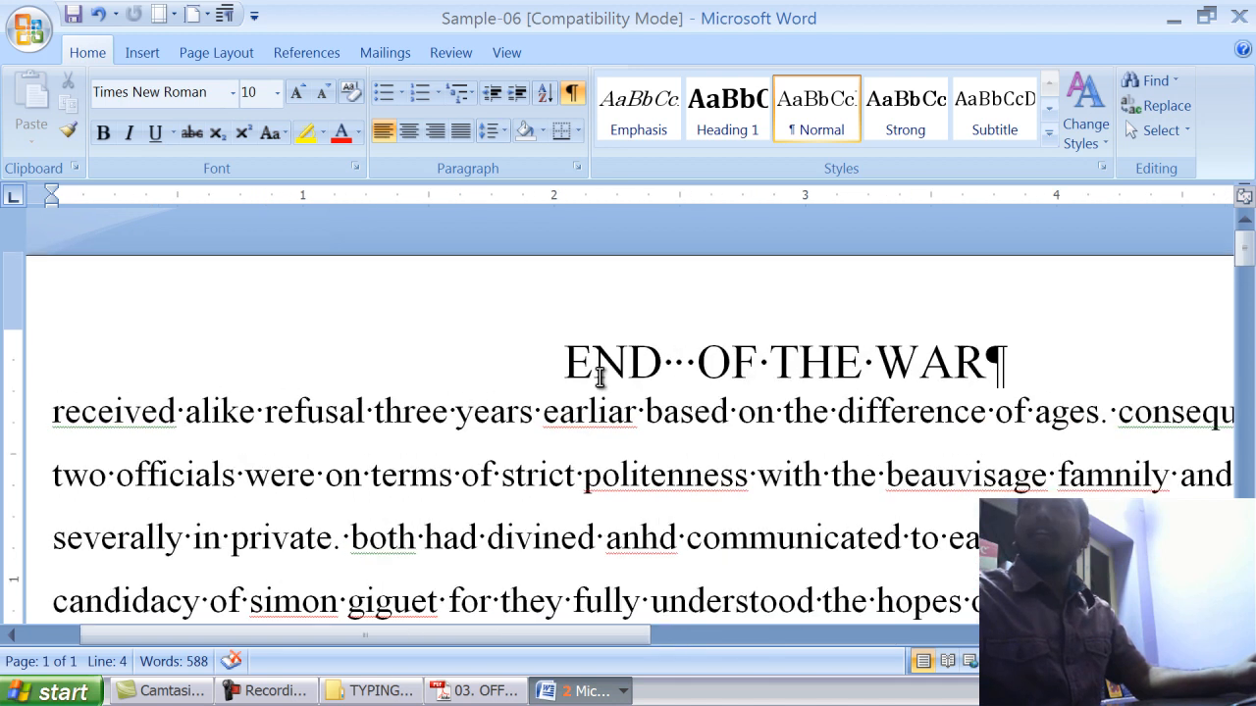
{"action": "scroll", "coordinate": [599, 377], "scroll_direction": "up", "scroll_amount": 1}
{"action": "left_click", "coordinate": [785, 400]}
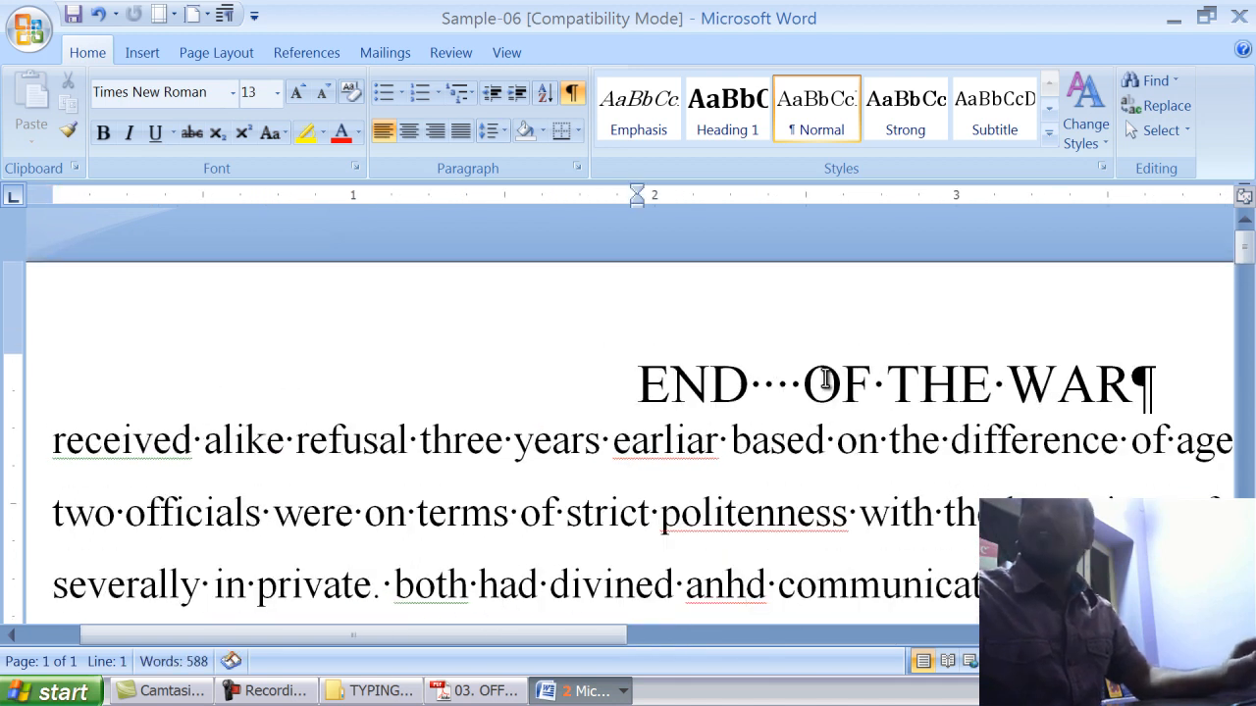
{"action": "left_click_drag", "start_coordinate": [819, 378], "coordinate": [640, 385]}
{"action": "left_click", "coordinate": [818, 344]}
{"action": "left_click", "coordinate": [793, 400]}
{"action": "scroll", "coordinate": [793, 400], "scroll_direction": "down", "scroll_amount": 2}
{"action": "scroll", "coordinate": [793, 400], "scroll_direction": "up", "scroll_amount": 2}
{"action": "scroll", "coordinate": [792, 399], "scroll_direction": "down", "scroll_amount": 1}
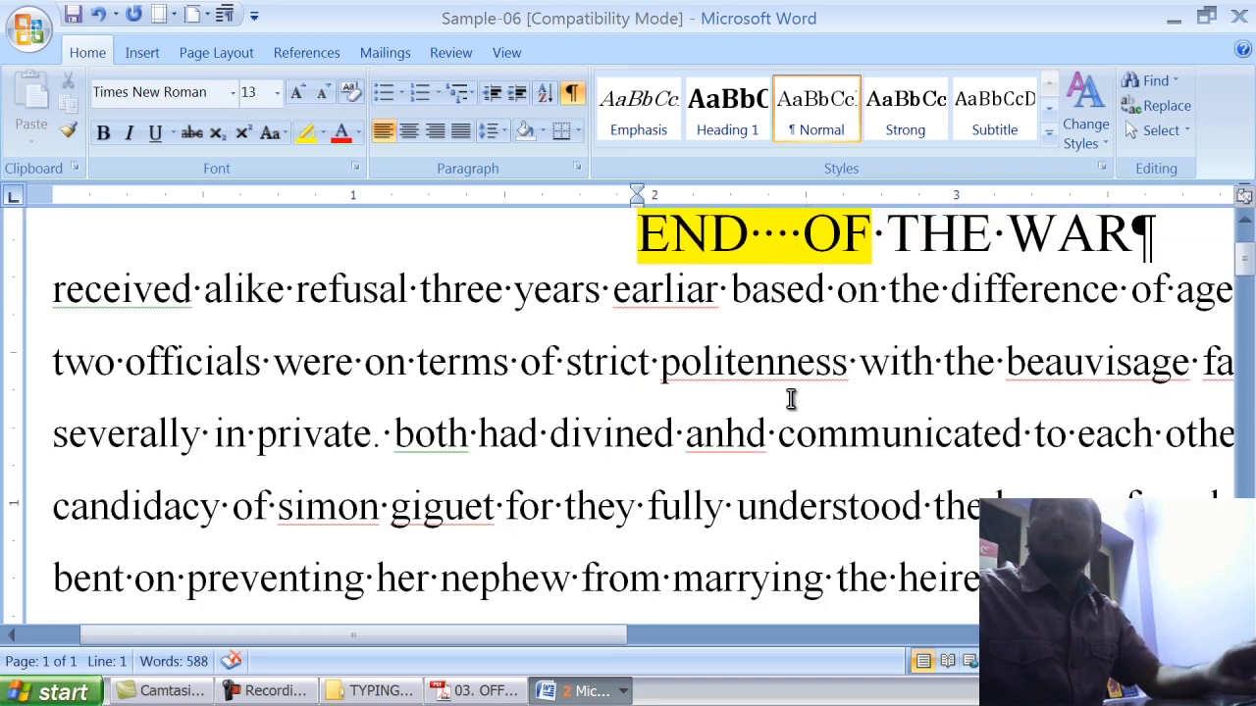
- Insert an extra space between "anhd" and "communicated" in the third text line and highlight both words in yellow
{"action": "left_click", "coordinate": [761, 434]}
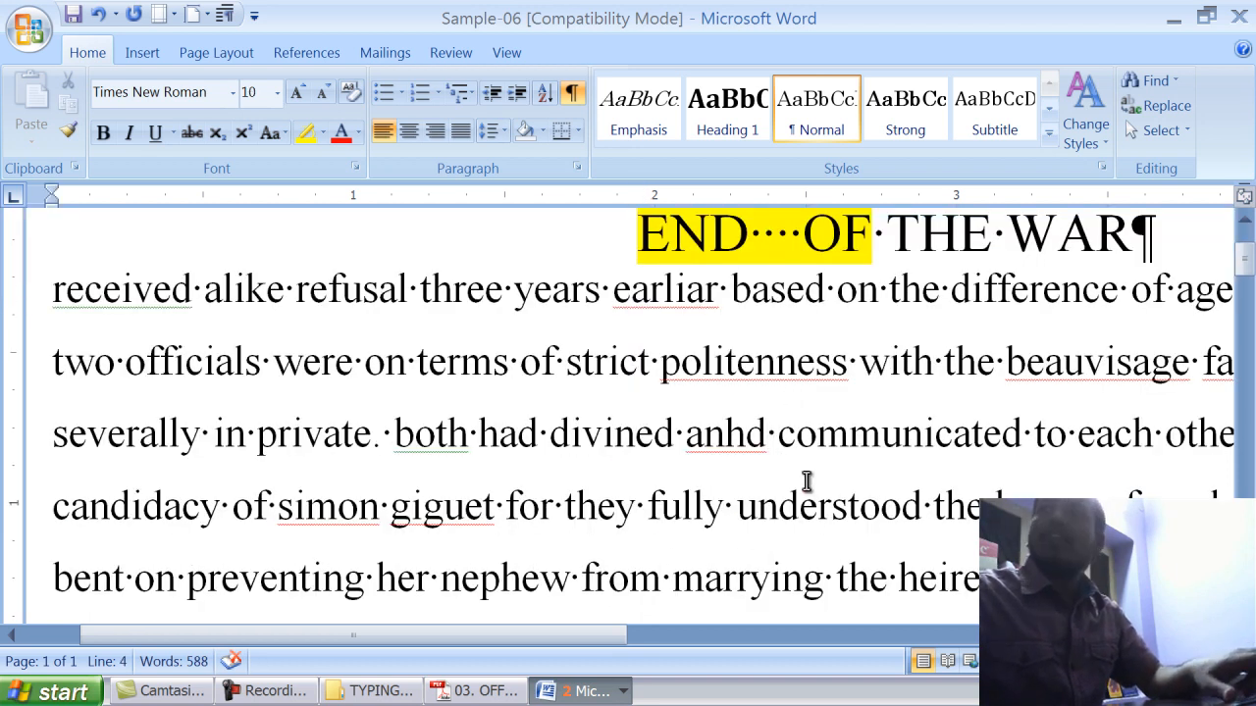
{"action": "left_click_drag", "start_coordinate": [836, 456], "coordinate": [720, 446]}
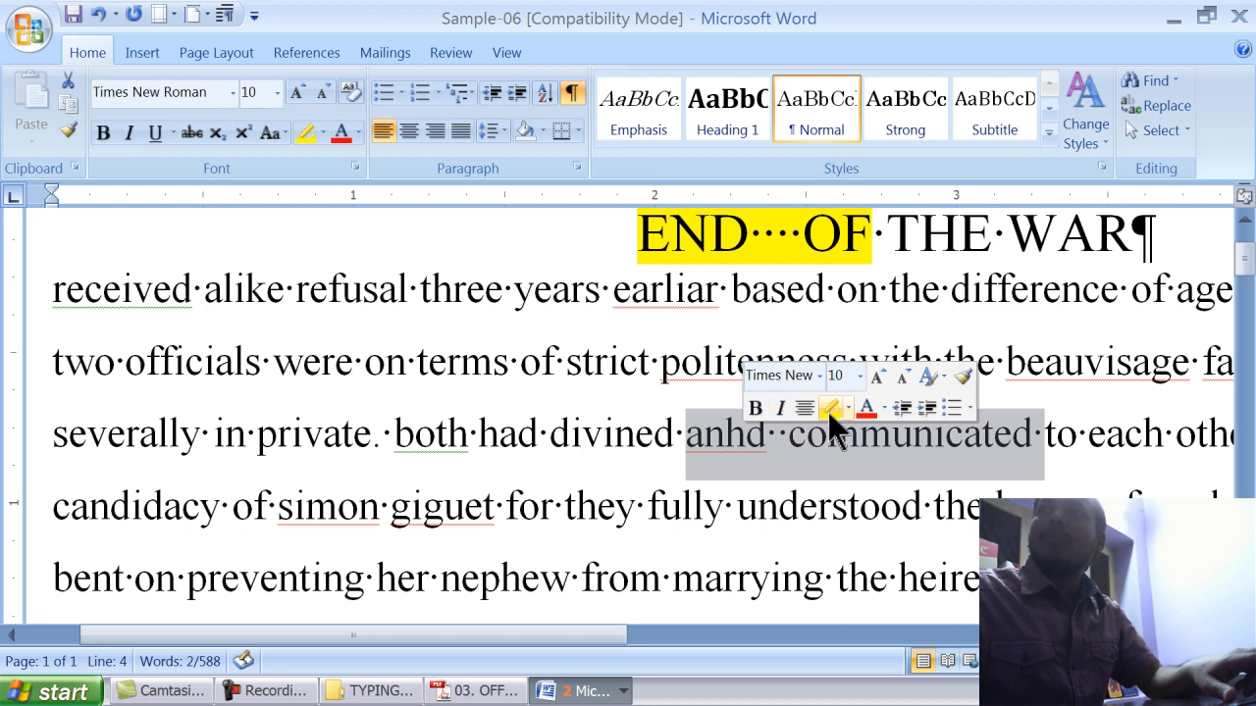
{"action": "left_click", "coordinate": [830, 408]}
{"action": "scroll", "coordinate": [827, 411], "scroll_direction": "down", "scroll_amount": 2}
- Insert extra spaces between "i" and "have" and between "us" and "complicate", highlighting "for i have" and "us complicate" in yellow
{"action": "left_click", "coordinate": [797, 421]}
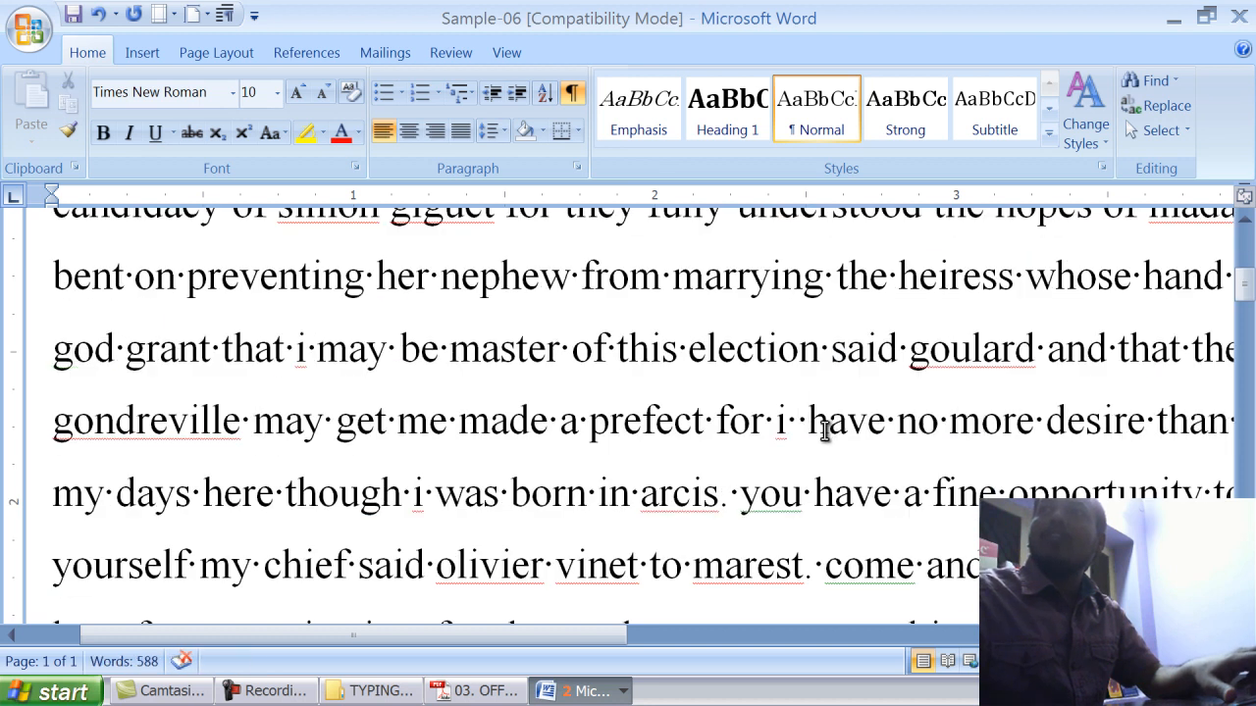
{"action": "left_click_drag", "start_coordinate": [822, 432], "coordinate": [728, 424]}
{"action": "scroll", "coordinate": [847, 384], "scroll_direction": "down", "scroll_amount": 2}
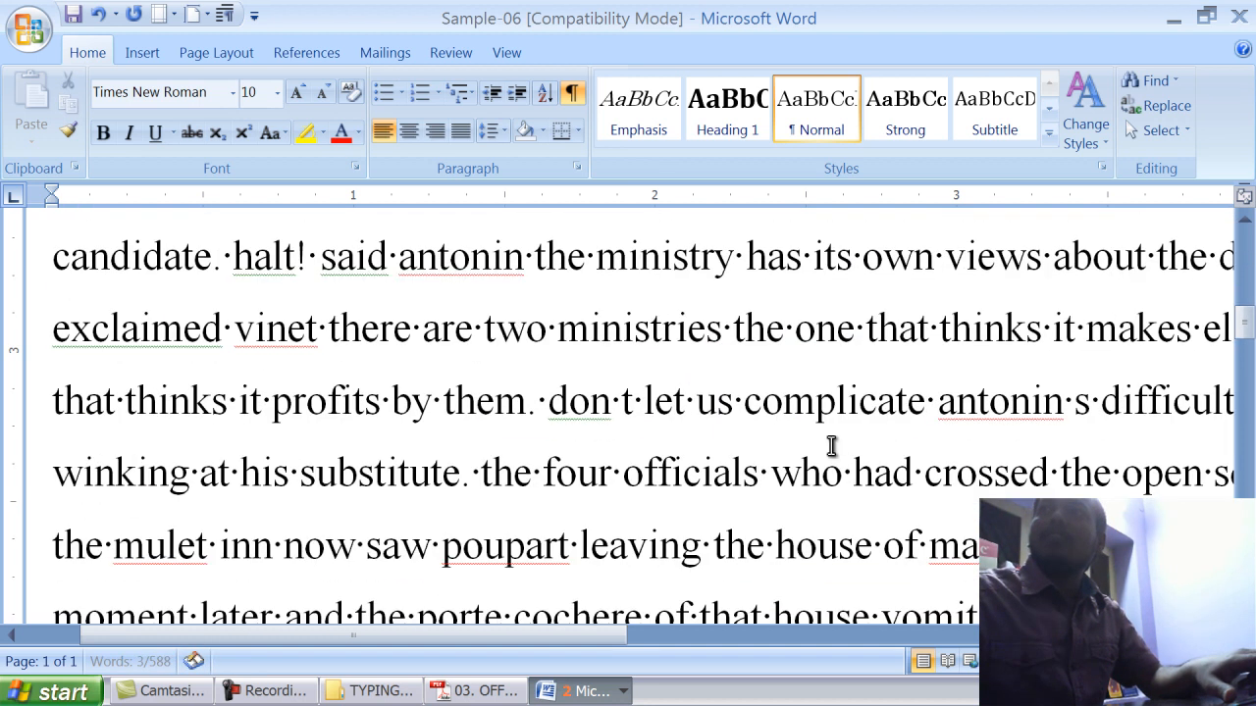
{"action": "left_click", "coordinate": [751, 402]}
{"action": "left_click_drag", "start_coordinate": [948, 404], "coordinate": [731, 412]}
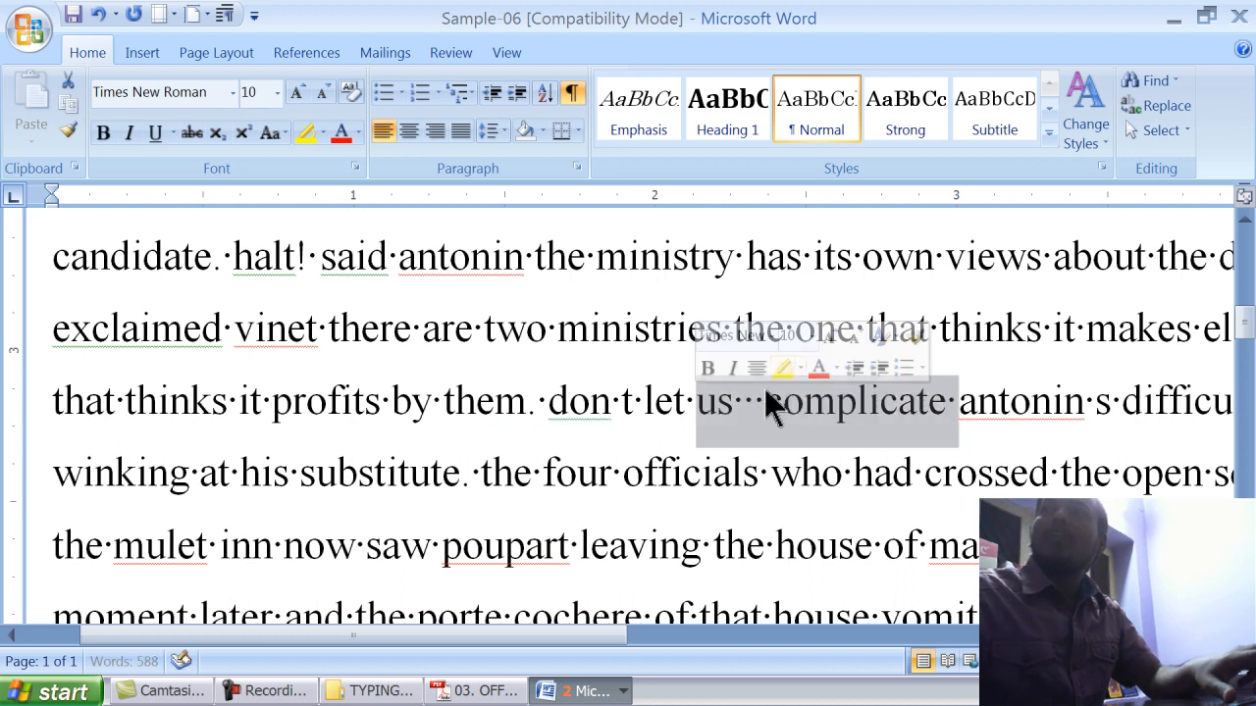
{"action": "scroll", "coordinate": [771, 370], "scroll_direction": "down", "scroll_amount": 3}
- Insert an extra space between "clear" and "the" and between "sight" and "of", highlighting both phrases in yellow
{"action": "left_click", "coordinate": [762, 383]}
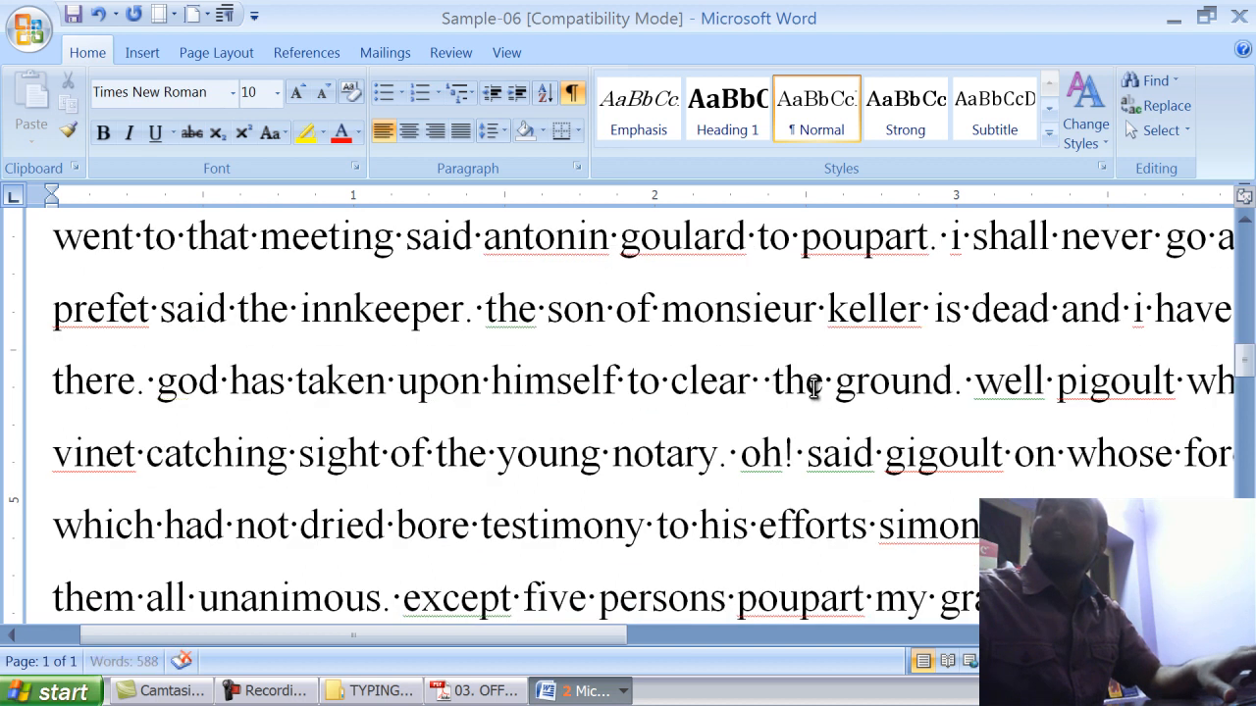
{"action": "left_click_drag", "start_coordinate": [812, 388], "coordinate": [677, 382]}
{"action": "left_click", "coordinate": [798, 353]}
{"action": "left_click", "coordinate": [388, 470]}
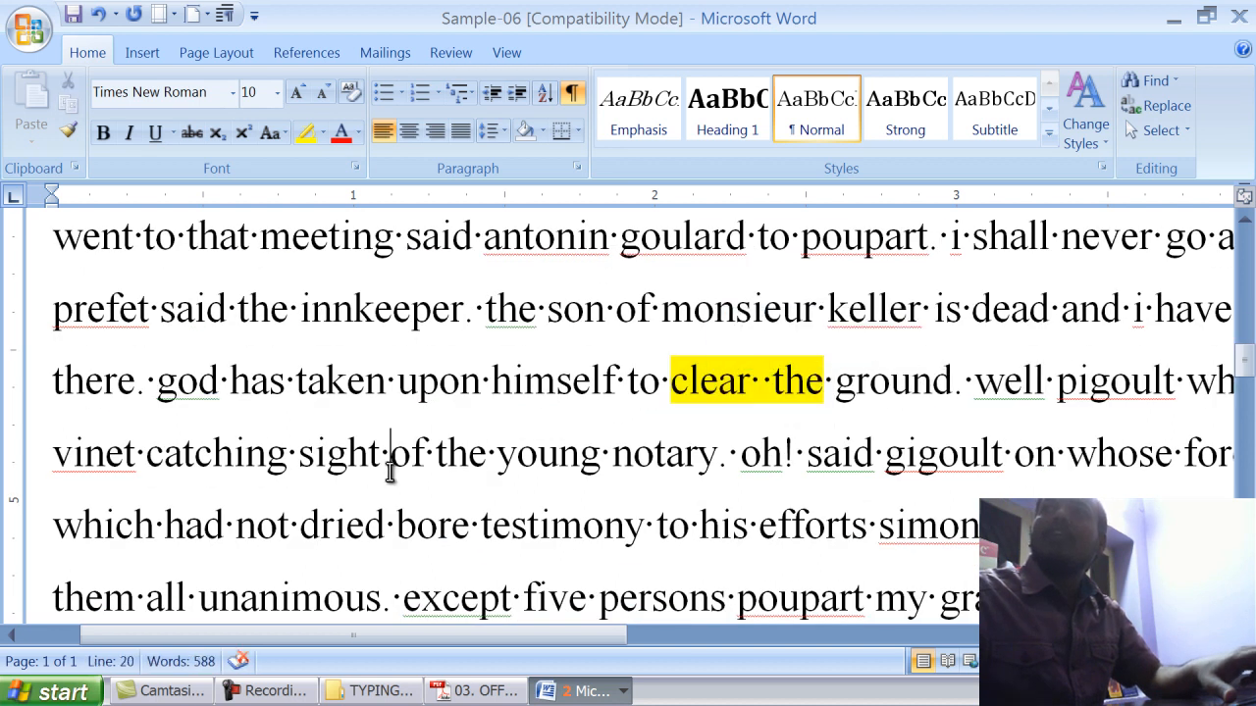
{"action": "left_click_drag", "start_coordinate": [300, 454], "coordinate": [416, 454]}
{"action": "scroll", "coordinate": [527, 440], "scroll_direction": "down", "scroll_amount": 3}
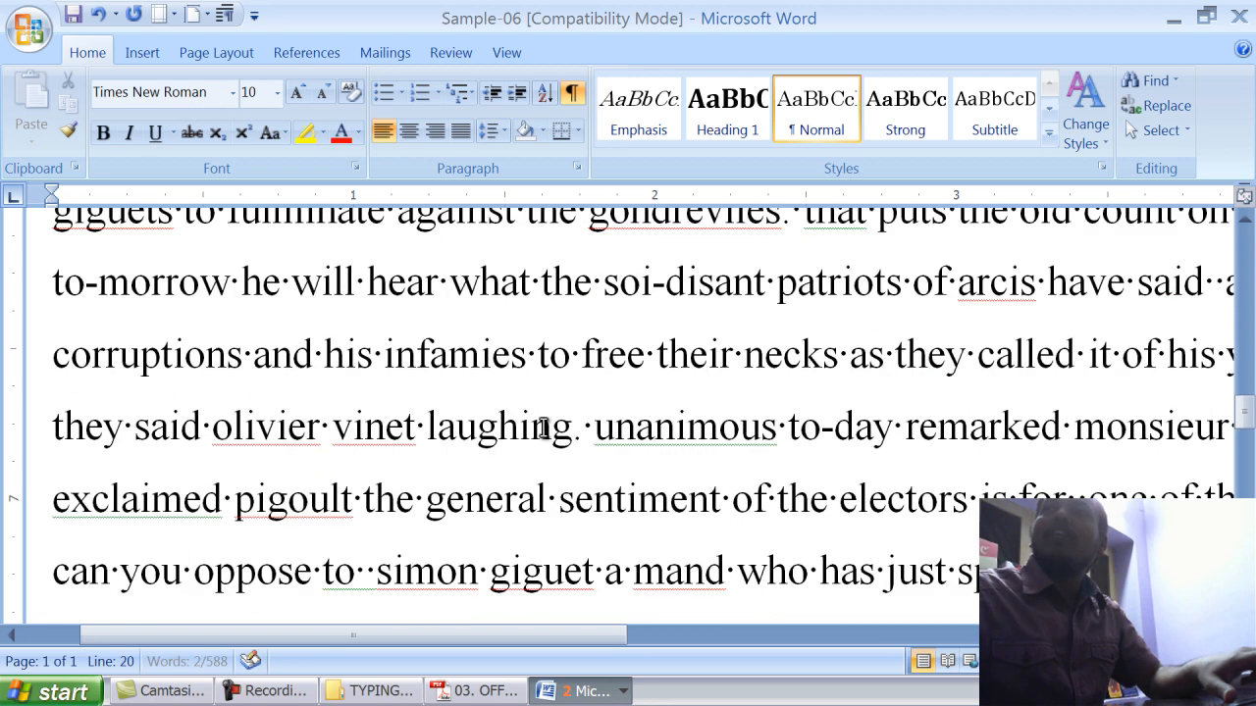
- Insert extra spaces between "to" and "free" and between "him" and "that", highlighting "infamies to free" and "him that" in yellow
{"action": "left_click", "coordinate": [574, 355]}
{"action": "left_click_drag", "start_coordinate": [677, 355], "coordinate": [383, 355]}
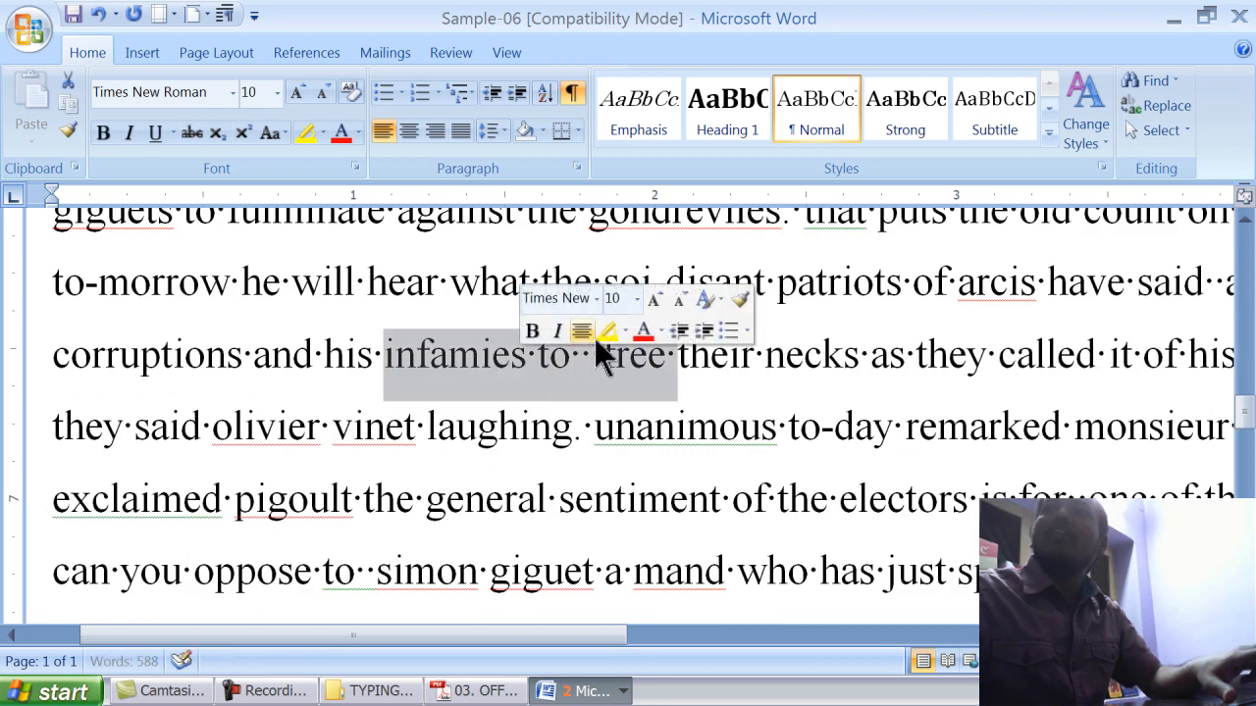
{"action": "left_click", "coordinate": [608, 331]}
{"action": "scroll", "coordinate": [589, 353], "scroll_direction": "down", "scroll_amount": 2}
{"action": "left_click", "coordinate": [587, 343]}
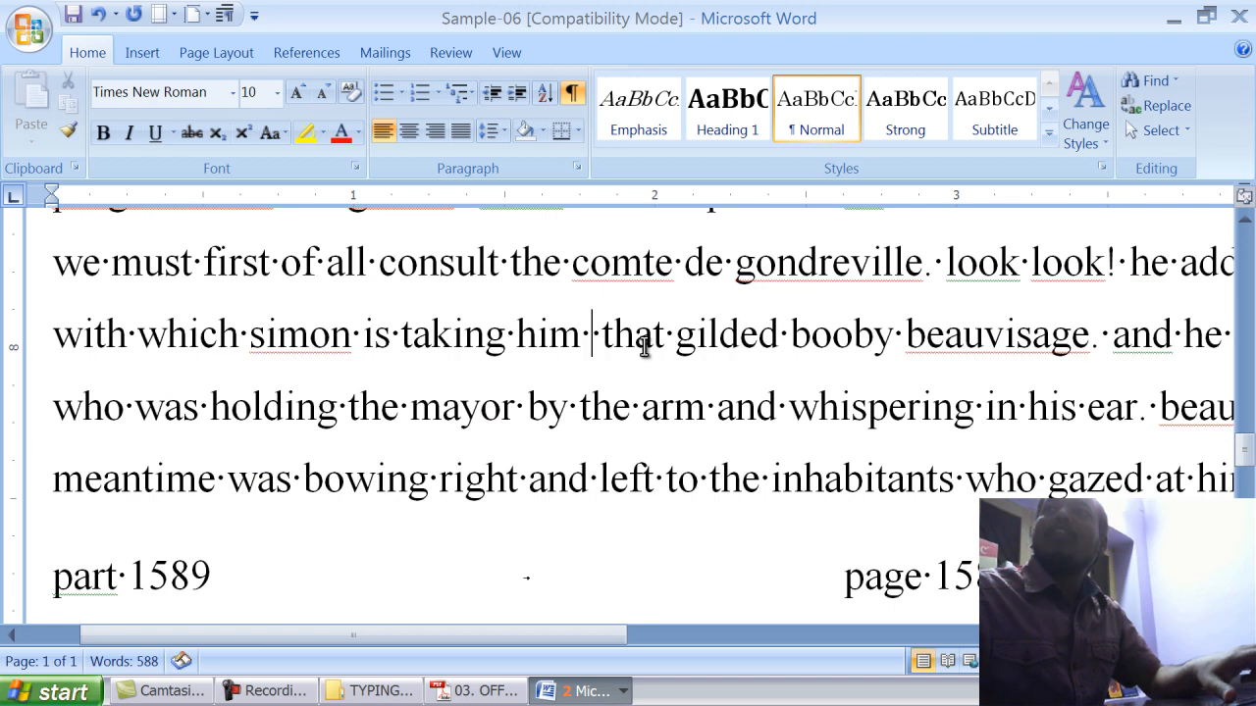
{"action": "left_click_drag", "start_coordinate": [677, 336], "coordinate": [516, 335]}
{"action": "left_click", "coordinate": [605, 306]}
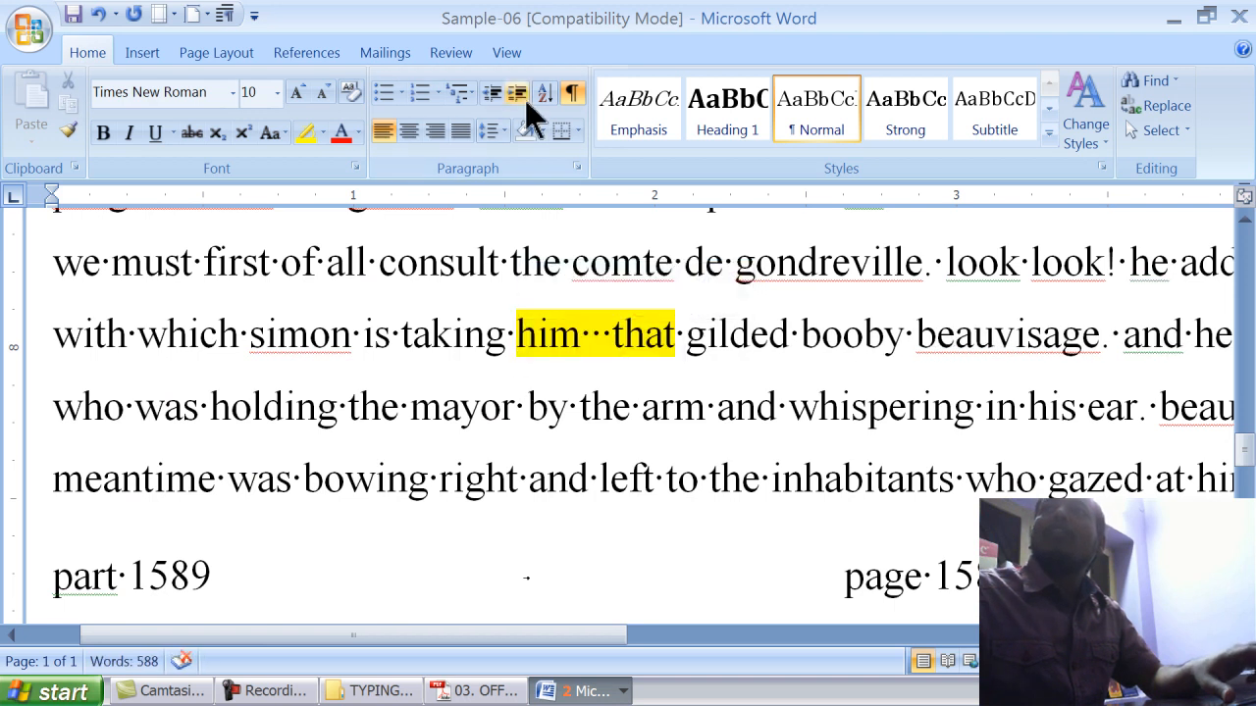
- Hide the formatting marks and look over the highlighted phrases at a smaller zoom, ending at the heading
{"action": "left_click", "coordinate": [572, 94]}
{"action": "scroll", "coordinate": [596, 389], "scroll_direction": "down", "scroll_amount": 2}
{"action": "scroll", "coordinate": [597, 390], "scroll_direction": "down", "scroll_amount": 4}
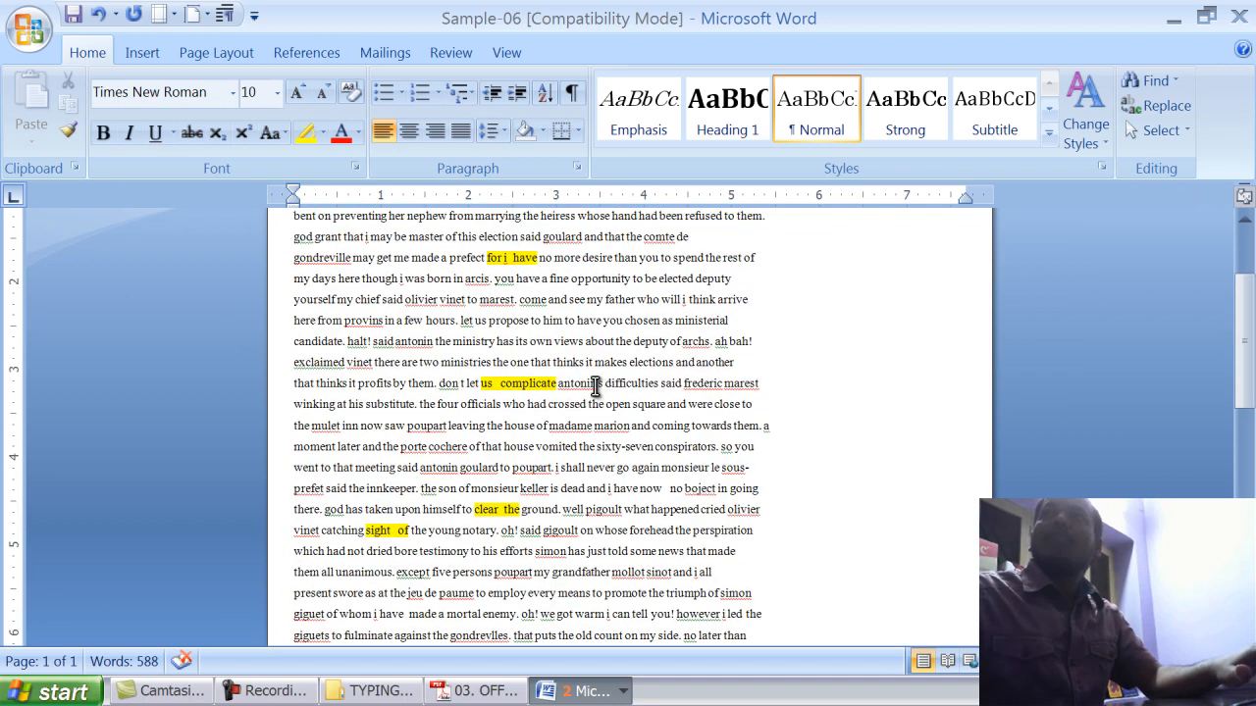
{"action": "scroll", "coordinate": [599, 389], "scroll_direction": "up", "scroll_amount": 3}
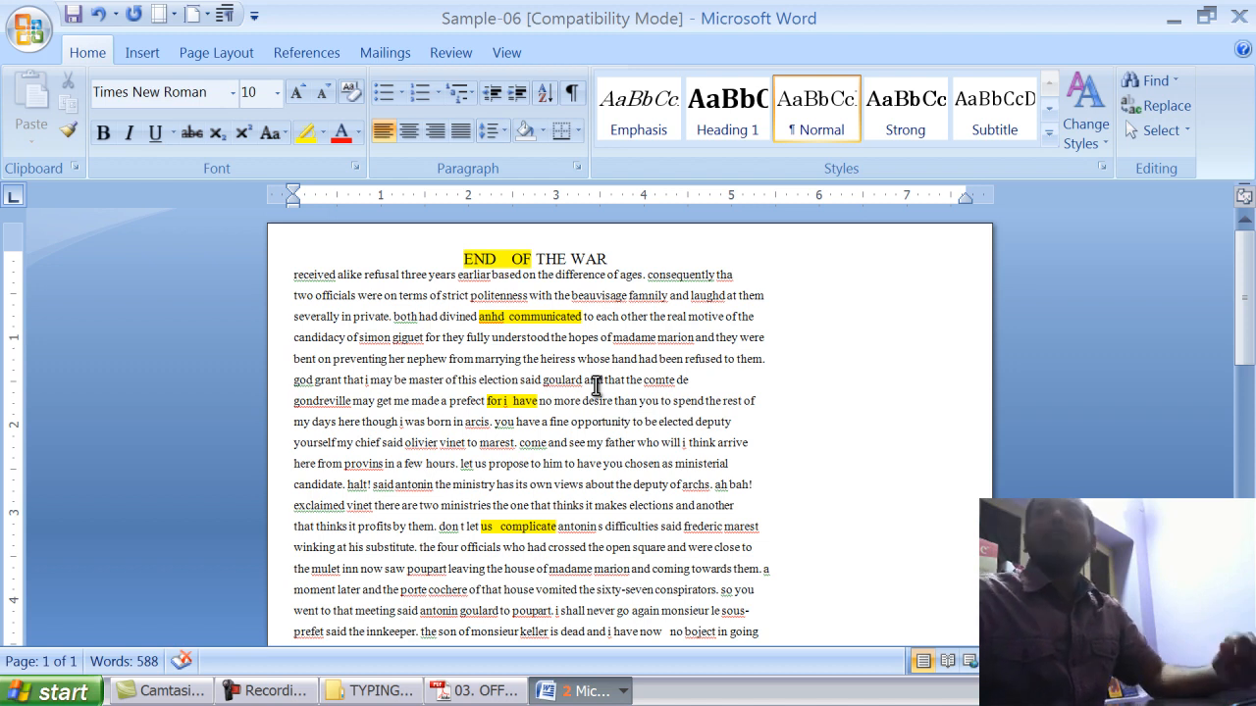
- Replace all double spaces in the document with a single space
{"action": "key", "text": "ctrl+f"}
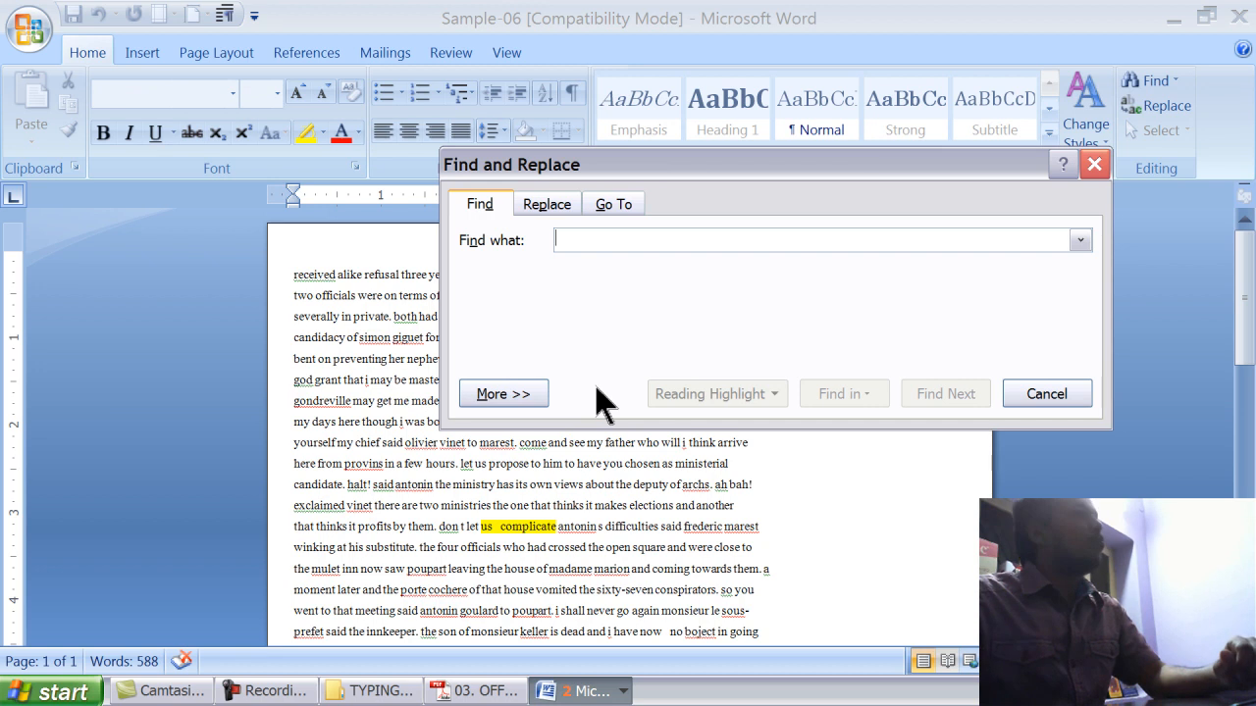
{"action": "left_click", "coordinate": [547, 206]}
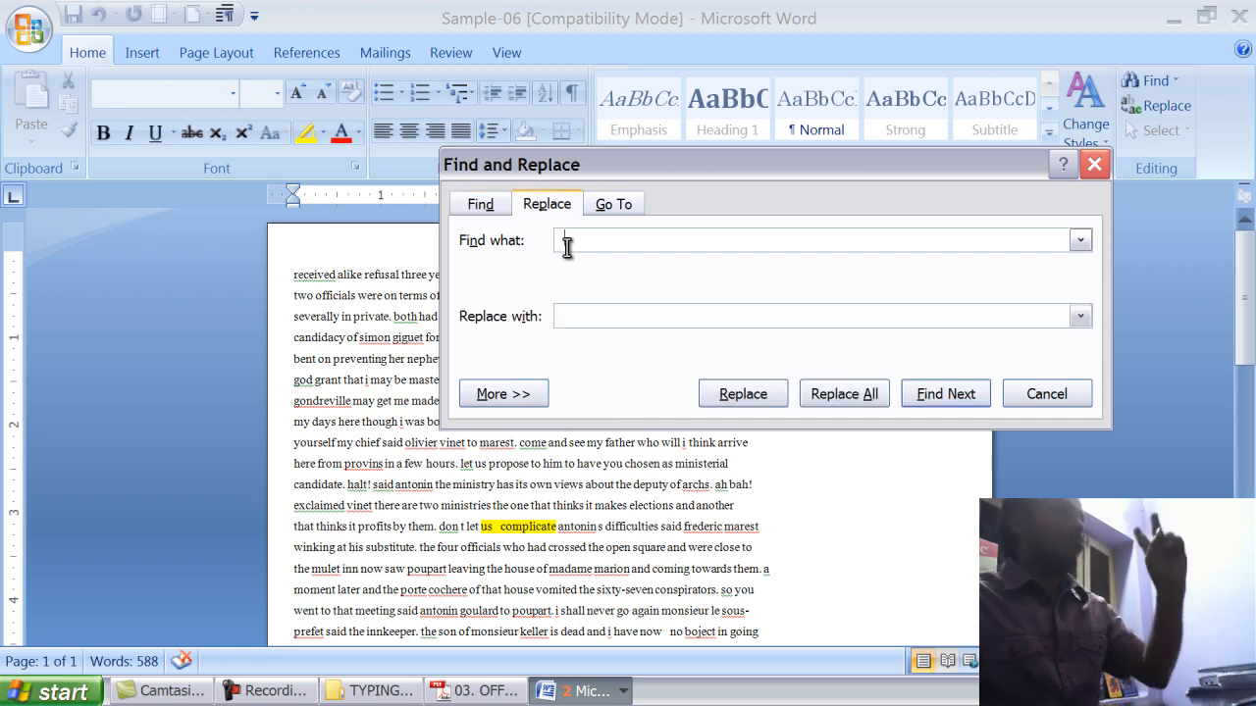
{"action": "left_click", "coordinate": [584, 318]}
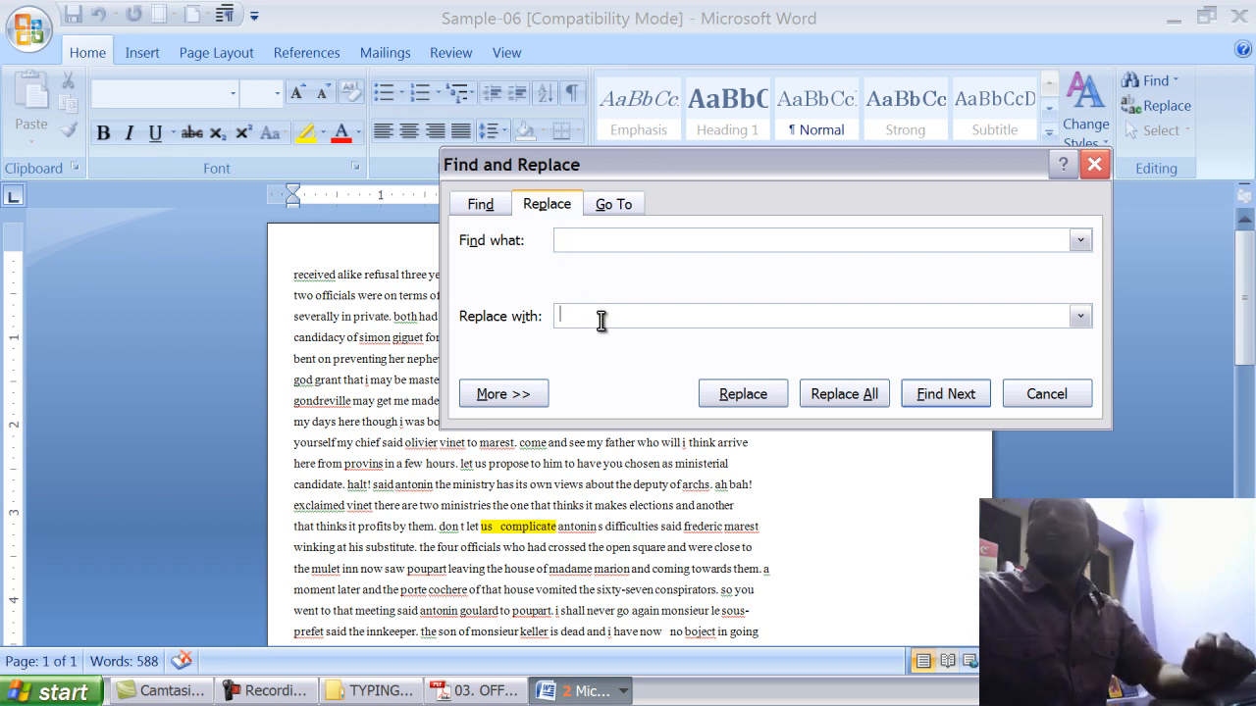
{"action": "left_click", "coordinate": [848, 394]}
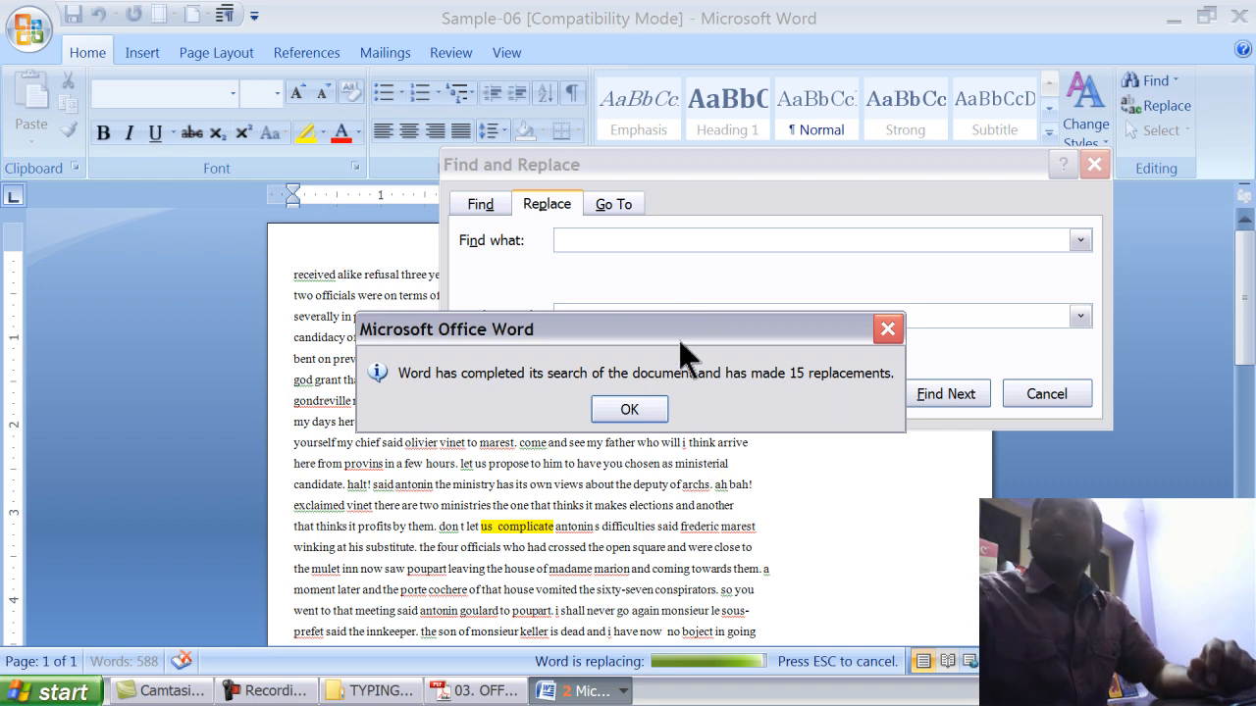
{"action": "left_click", "coordinate": [631, 413]}
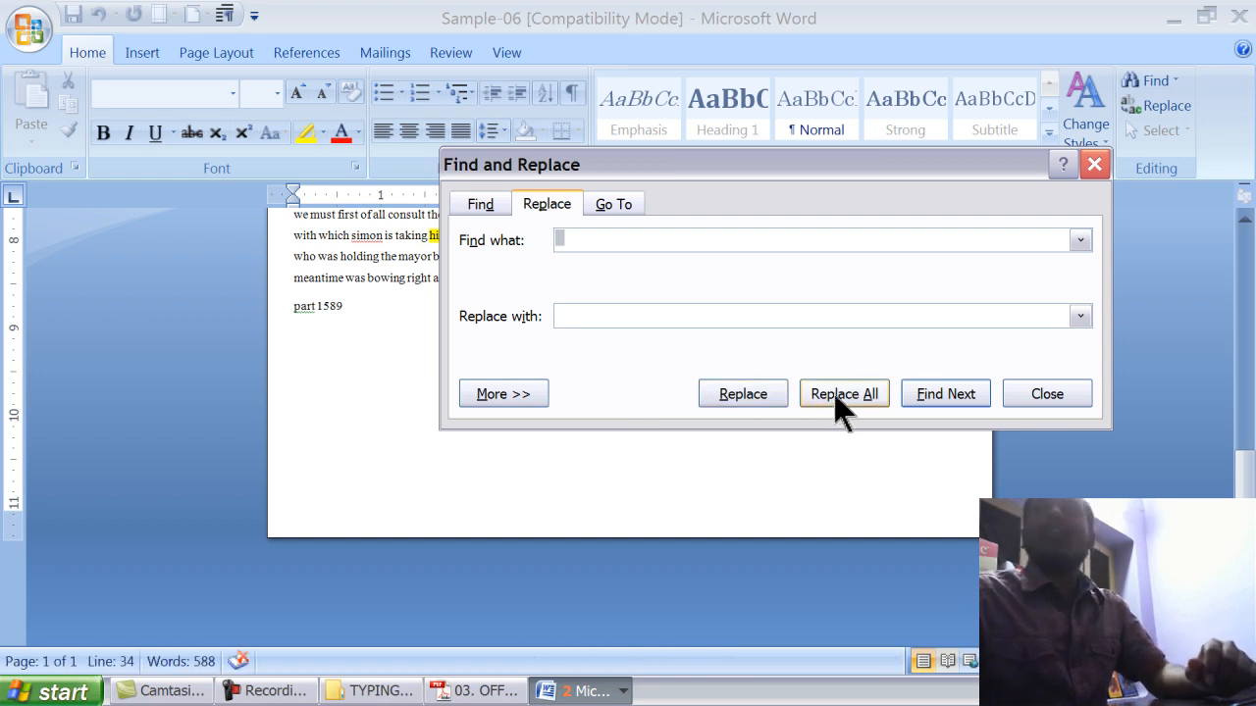
- Repeat the double-space replacement across the document until no matches remain, and close Find and Replace
{"action": "left_click", "coordinate": [839, 394]}
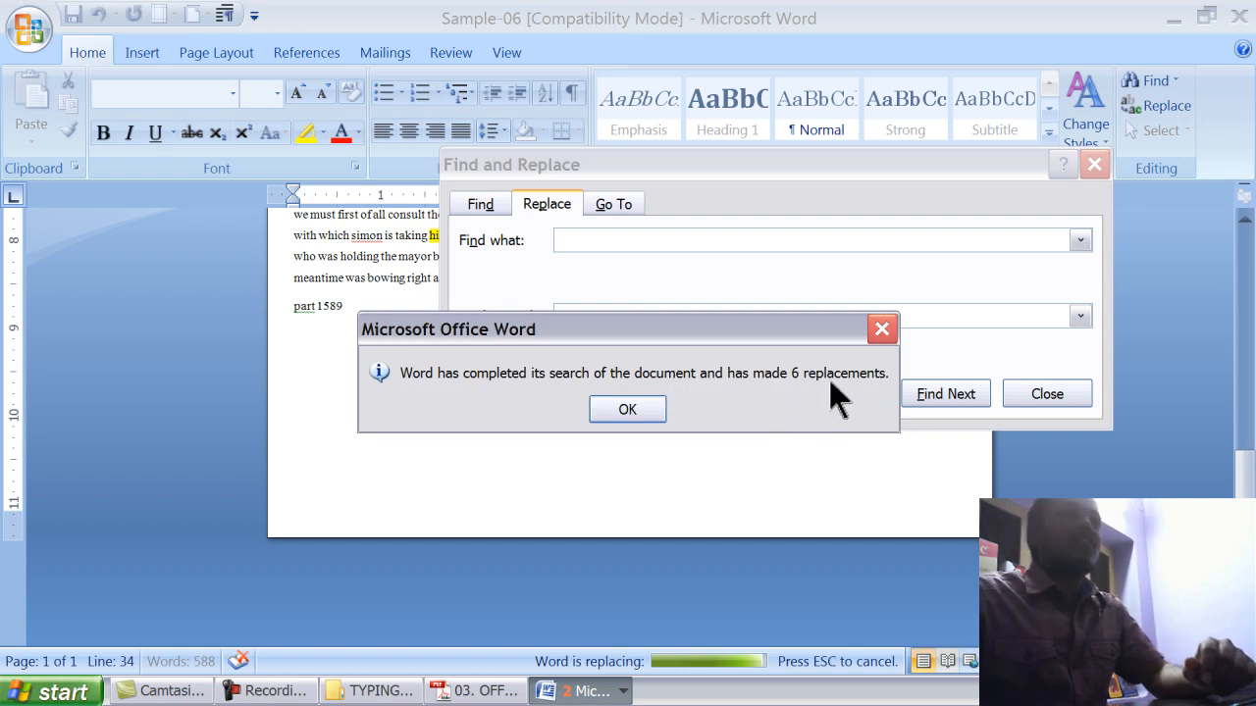
{"action": "left_click", "coordinate": [626, 407]}
{"action": "left_click", "coordinate": [873, 395]}
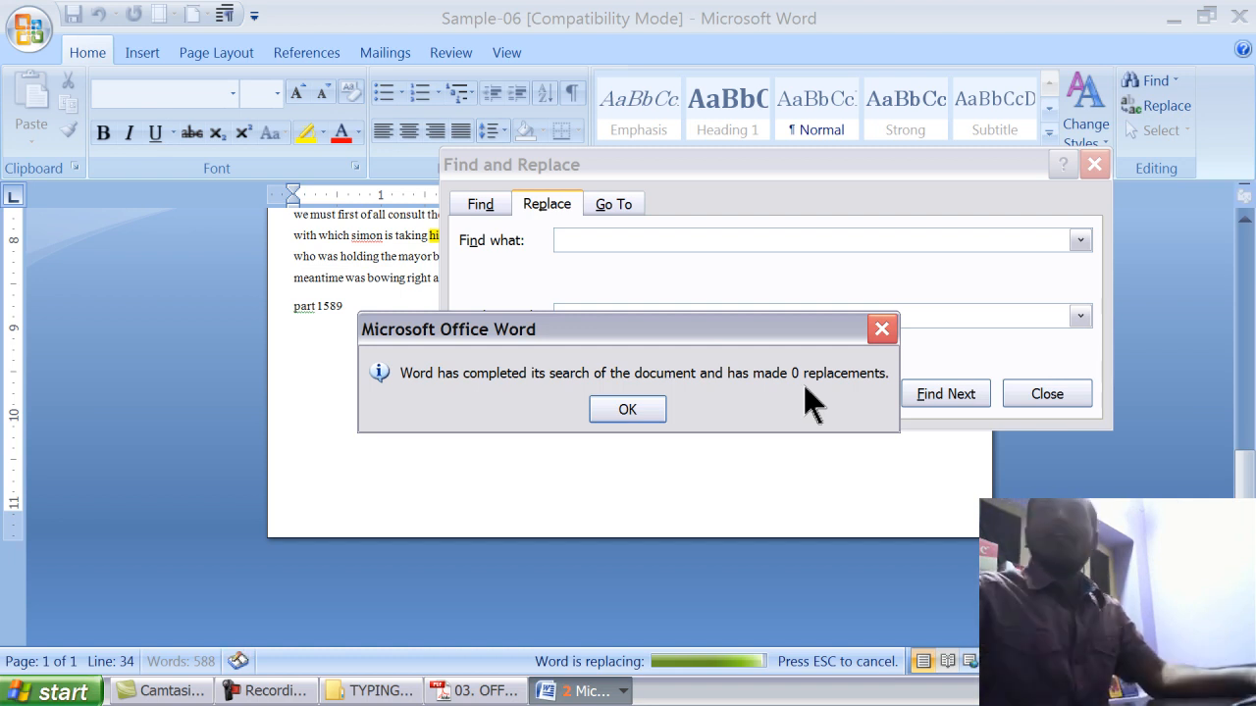
{"action": "left_click", "coordinate": [642, 404]}
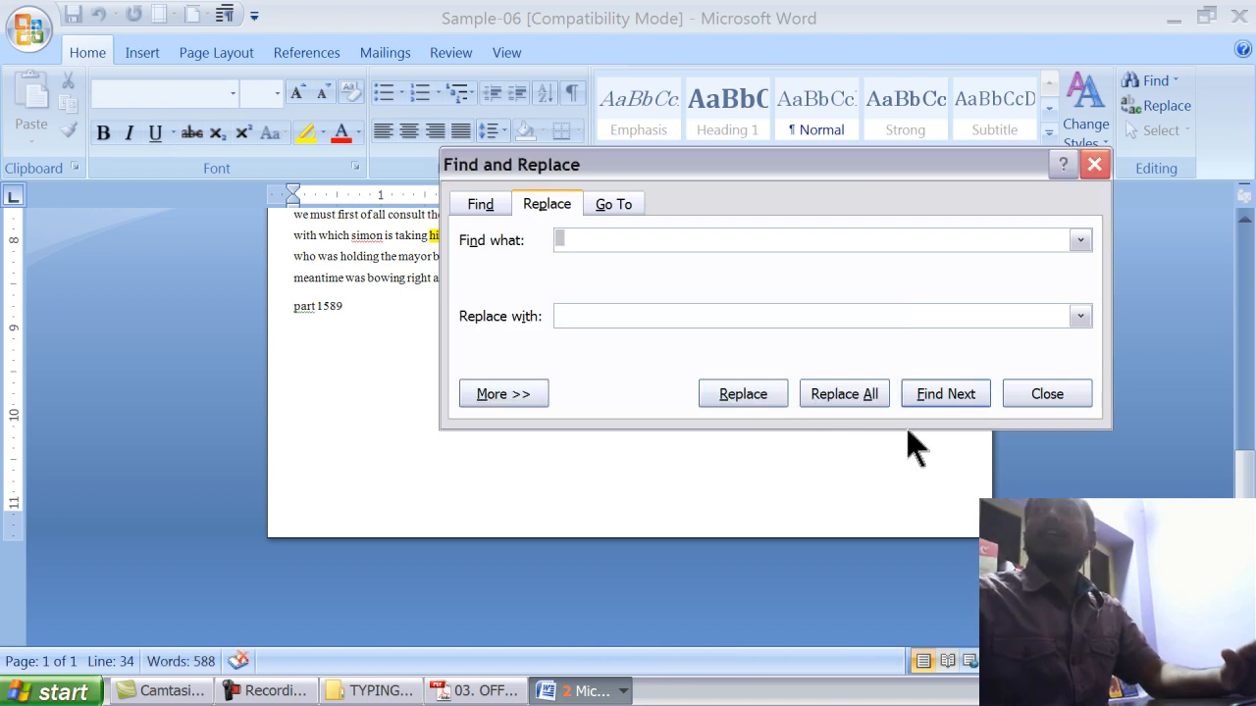
{"action": "left_click", "coordinate": [1042, 396]}
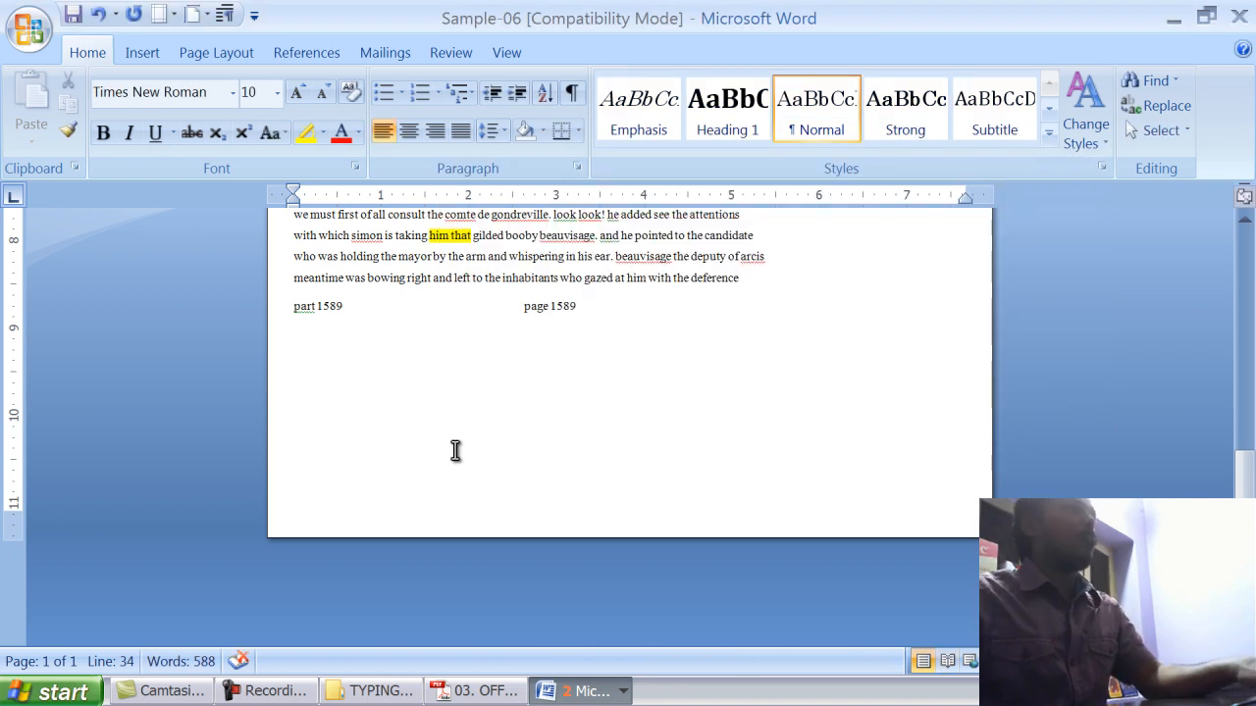
- Show the formatting marks again in the enlarged view and select the space between "END" and "OF" in the heading
{"action": "scroll", "coordinate": [448, 460], "scroll_direction": "up", "scroll_amount": 5}
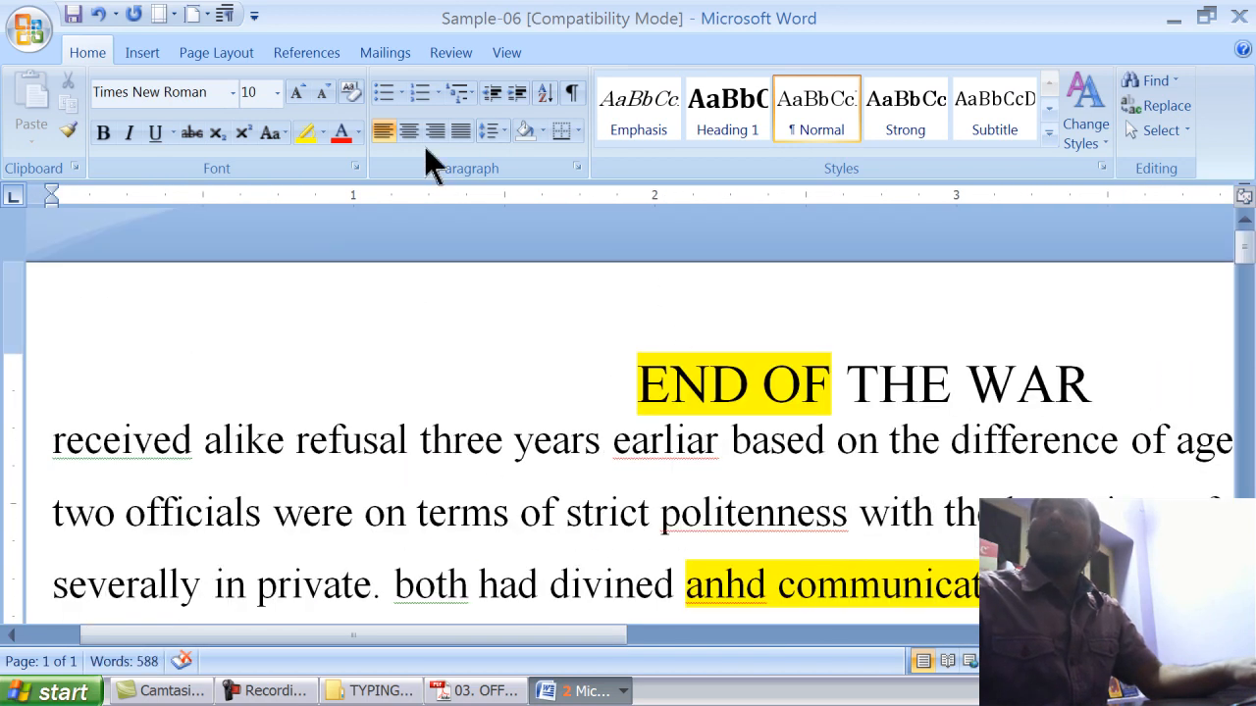
{"action": "left_click", "coordinate": [572, 94]}
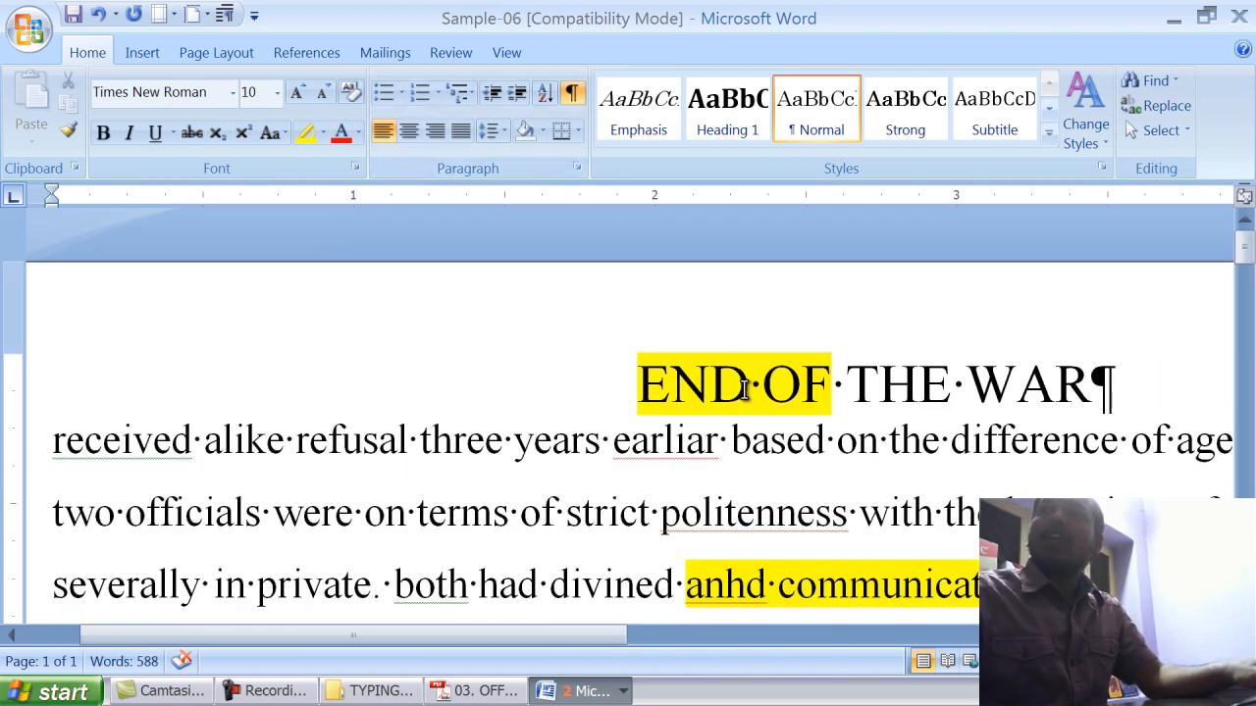
{"action": "left_click_drag", "start_coordinate": [750, 388], "coordinate": [762, 389]}
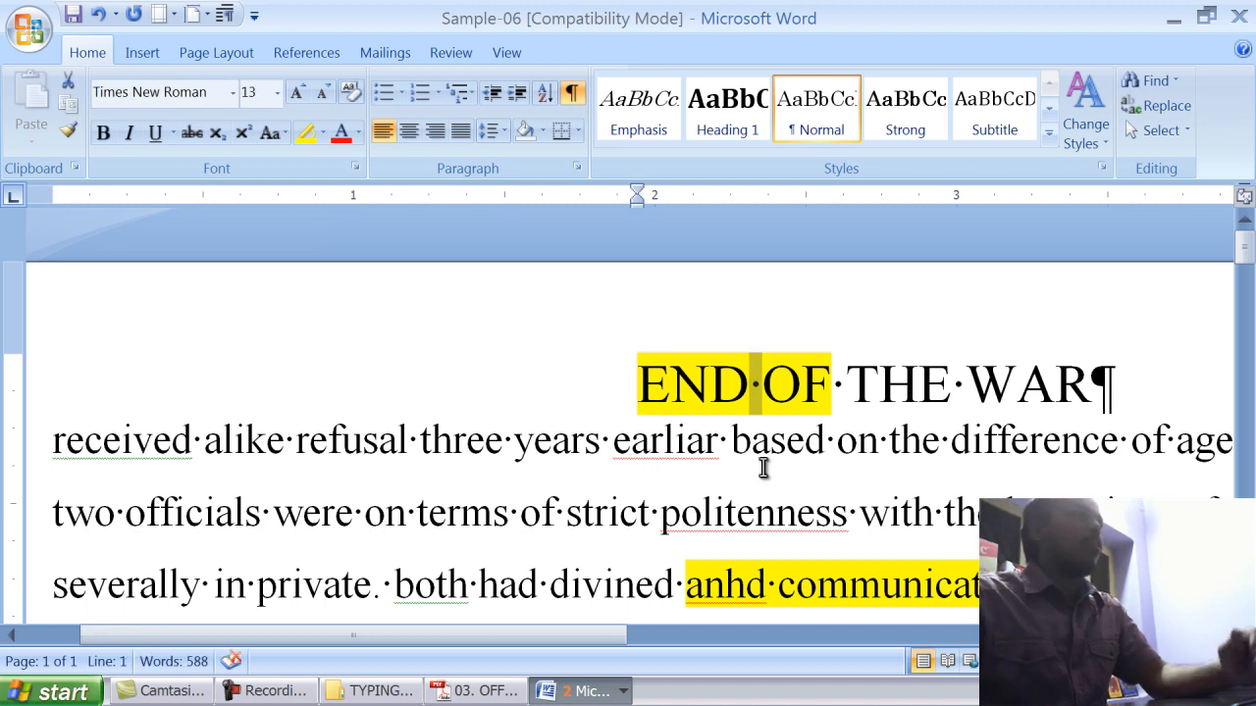
- Examine the spacing dots within the highlighted phrases from the heading to the "part 1589" line for leftover double spaces
{"action": "scroll", "coordinate": [764, 469], "scroll_direction": "down", "scroll_amount": 2}
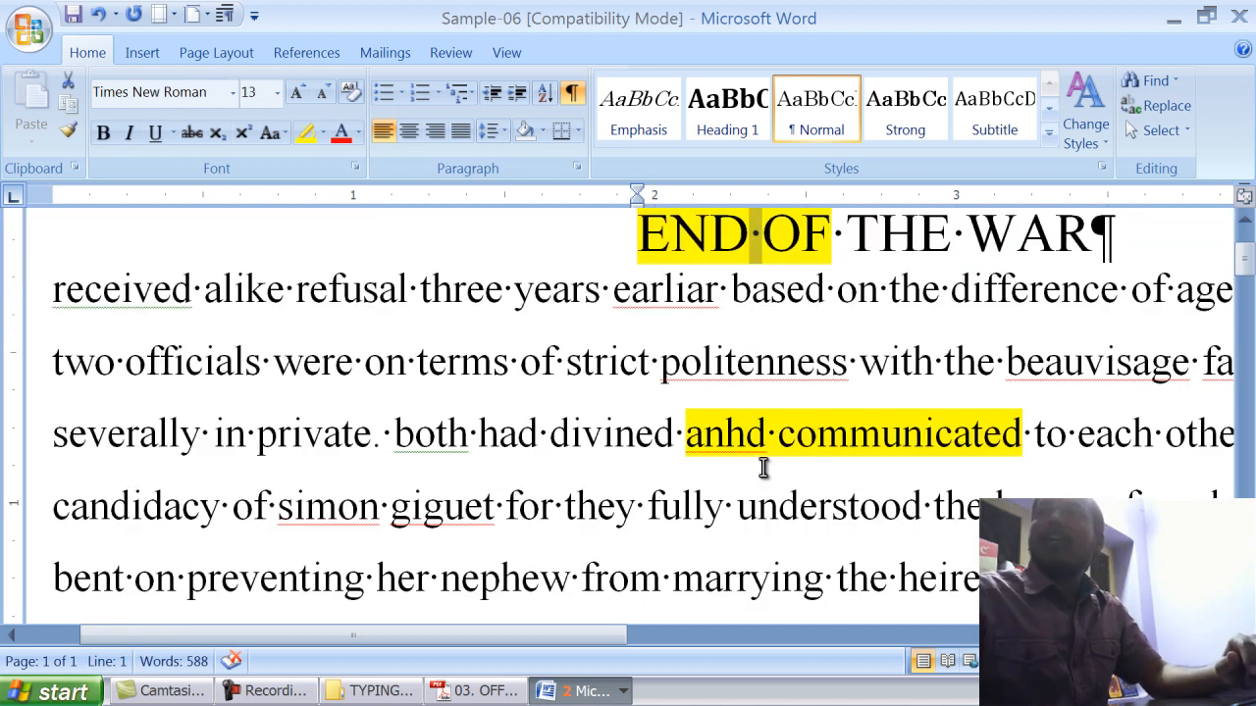
{"action": "left_click", "coordinate": [770, 439]}
{"action": "scroll", "coordinate": [818, 468], "scroll_direction": "down", "scroll_amount": 4}
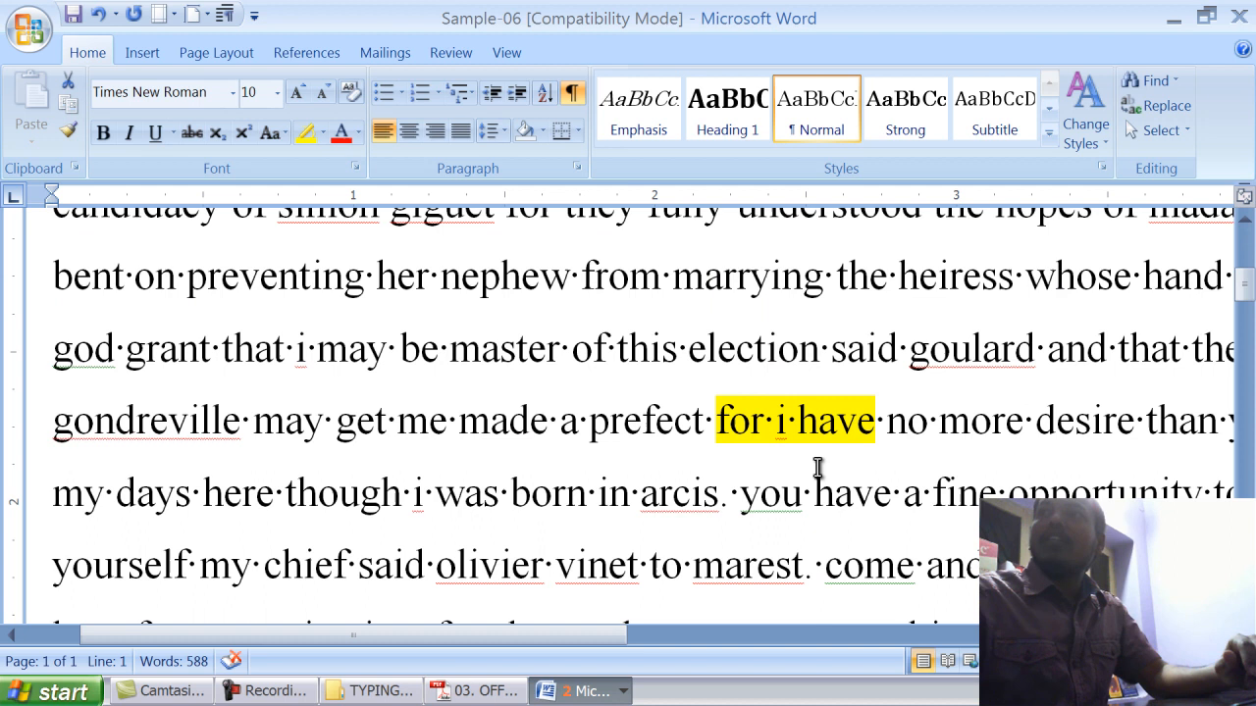
{"action": "left_click", "coordinate": [770, 432]}
{"action": "scroll", "coordinate": [780, 479], "scroll_direction": "down", "scroll_amount": 2}
{"action": "scroll", "coordinate": [780, 479], "scroll_direction": "down", "scroll_amount": 6}
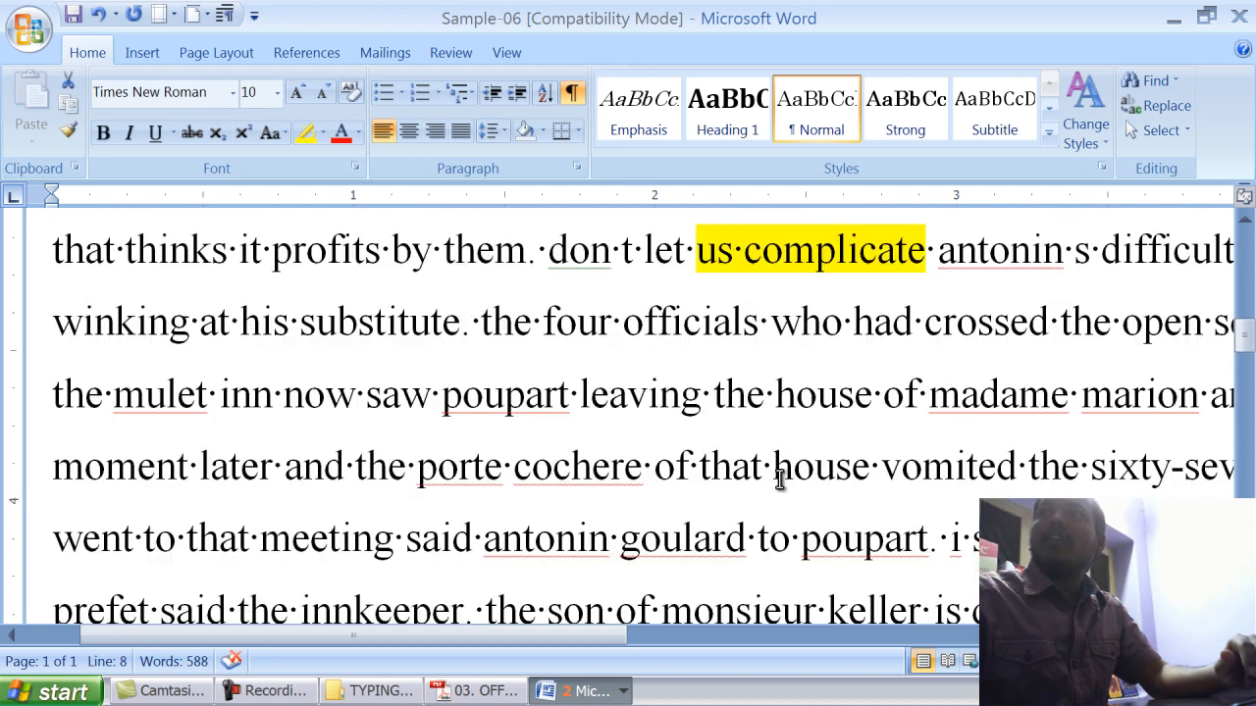
{"action": "left_click", "coordinate": [731, 407]}
{"action": "scroll", "coordinate": [727, 421], "scroll_direction": "down", "scroll_amount": 4}
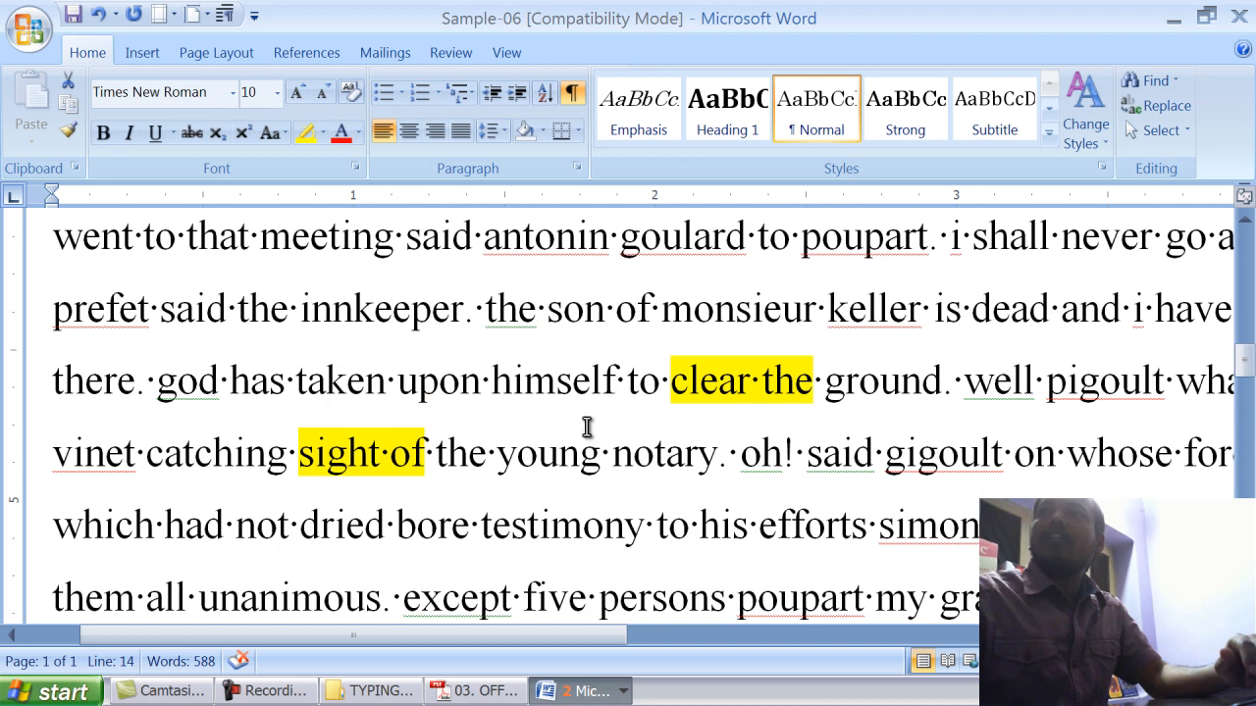
{"action": "left_click", "coordinate": [757, 393]}
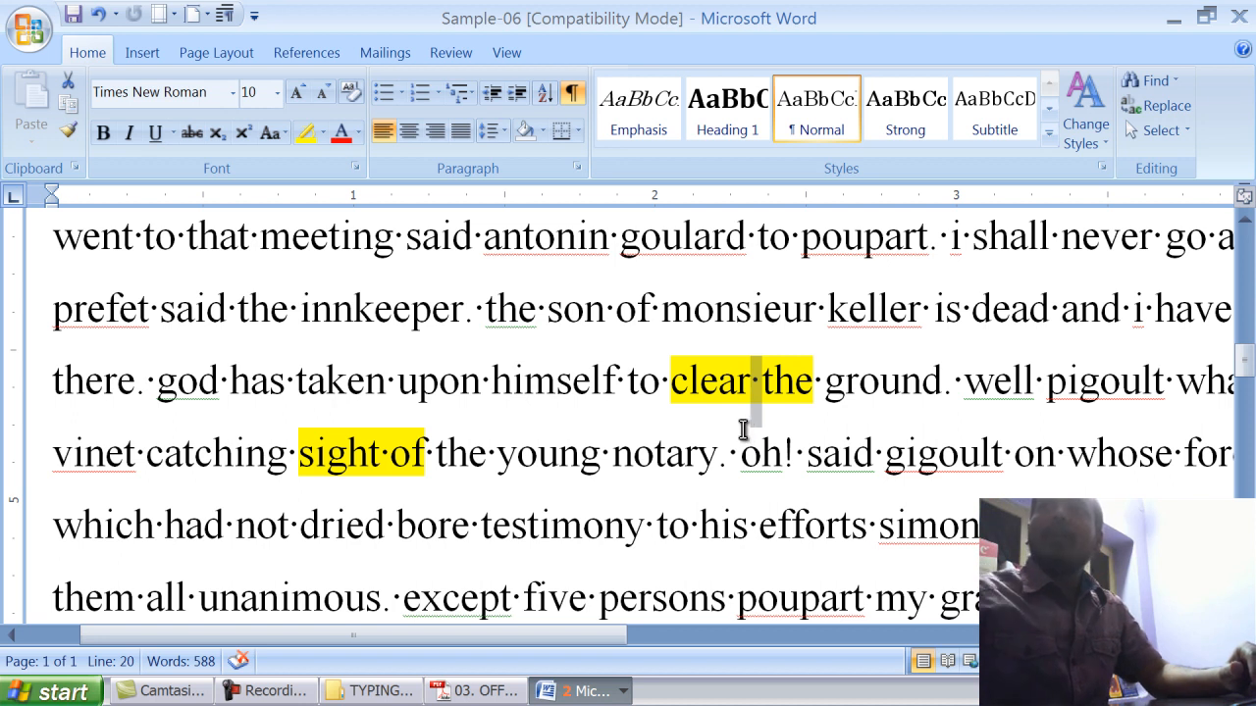
{"action": "scroll", "coordinate": [748, 432], "scroll_direction": "down", "scroll_amount": 6}
{"action": "scroll", "coordinate": [556, 361], "scroll_direction": "down", "scroll_amount": 2}
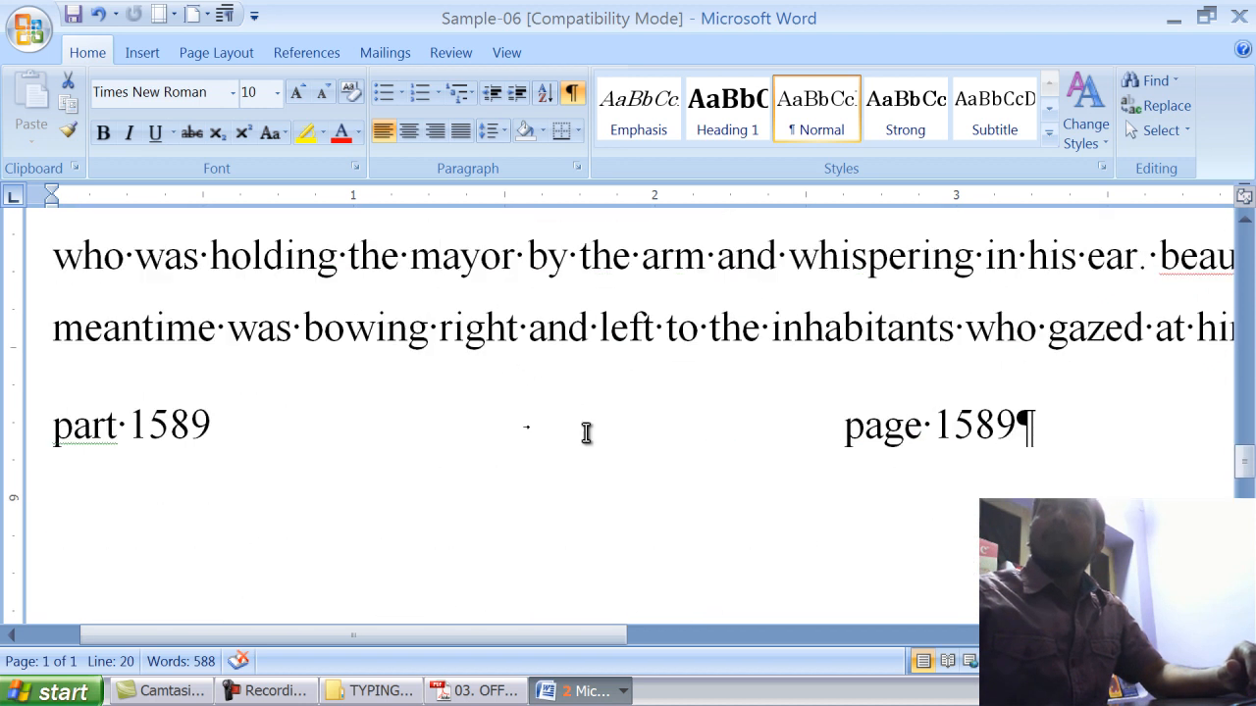
- Add an extra space between "him" and "that" in the highlighted phrase near the document's end
{"action": "scroll", "coordinate": [589, 440], "scroll_direction": "up", "scroll_amount": 2}
{"action": "left_click_drag", "start_coordinate": [583, 486], "coordinate": [596, 486]}
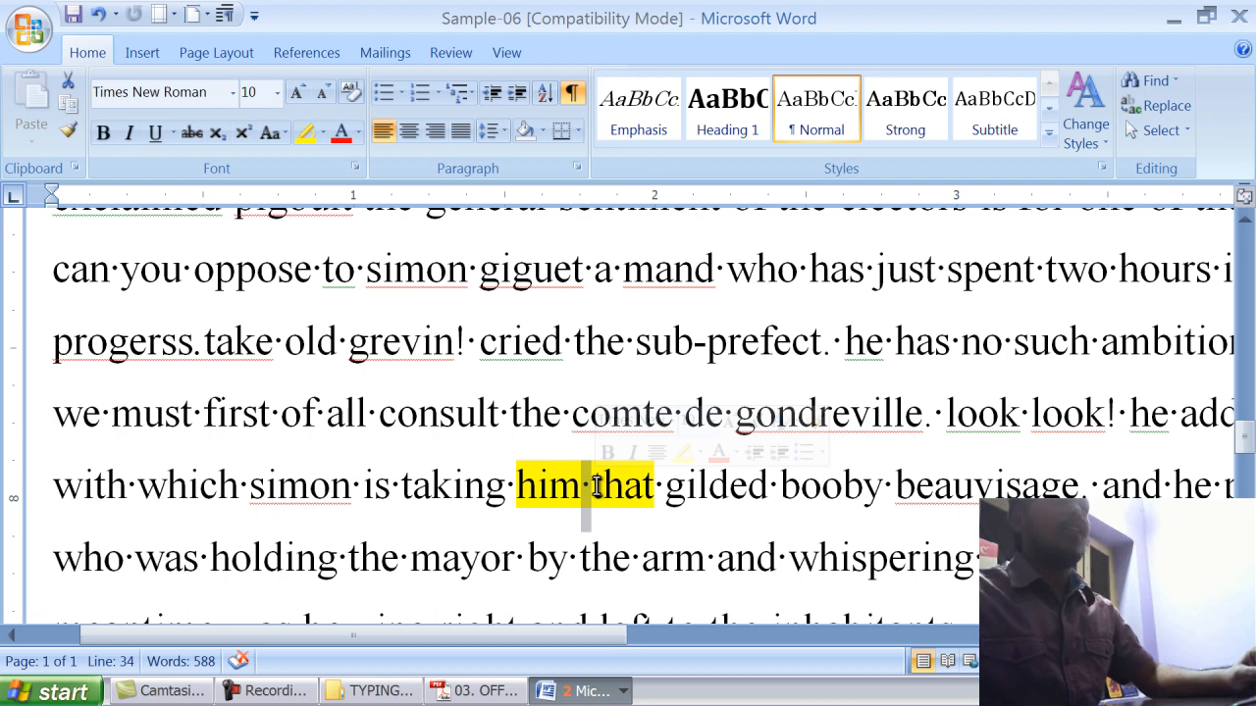
{"action": "left_click", "coordinate": [590, 491]}
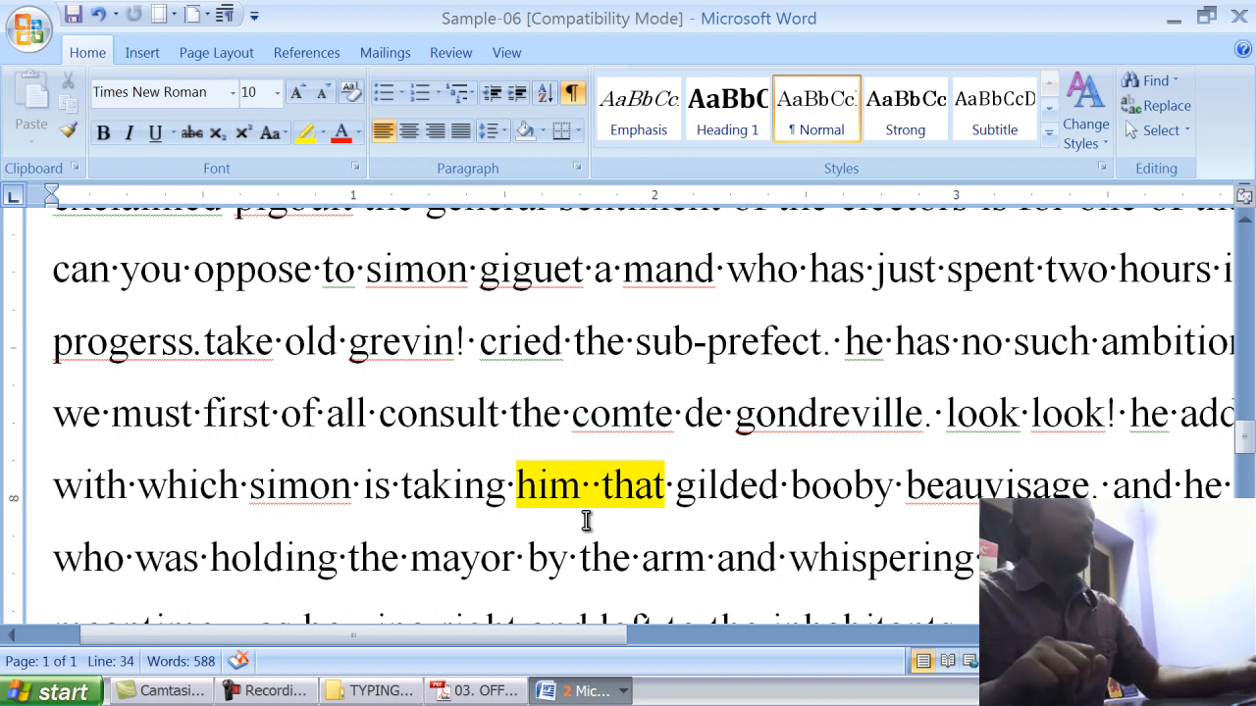
- Replace all double spaces with a single space again, repeat the replacement once as a check, and close Find and Replace
{"action": "key", "text": "ctrl+f"}
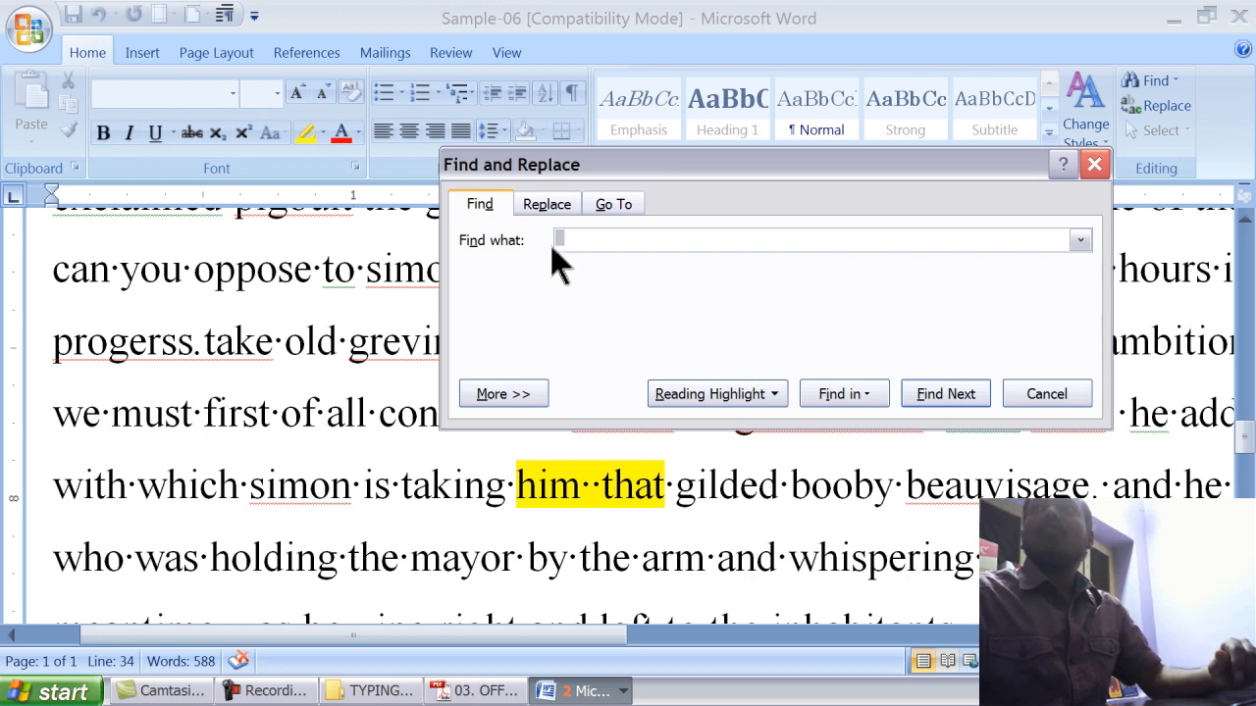
{"action": "left_click", "coordinate": [567, 203]}
{"action": "left_click", "coordinate": [833, 394]}
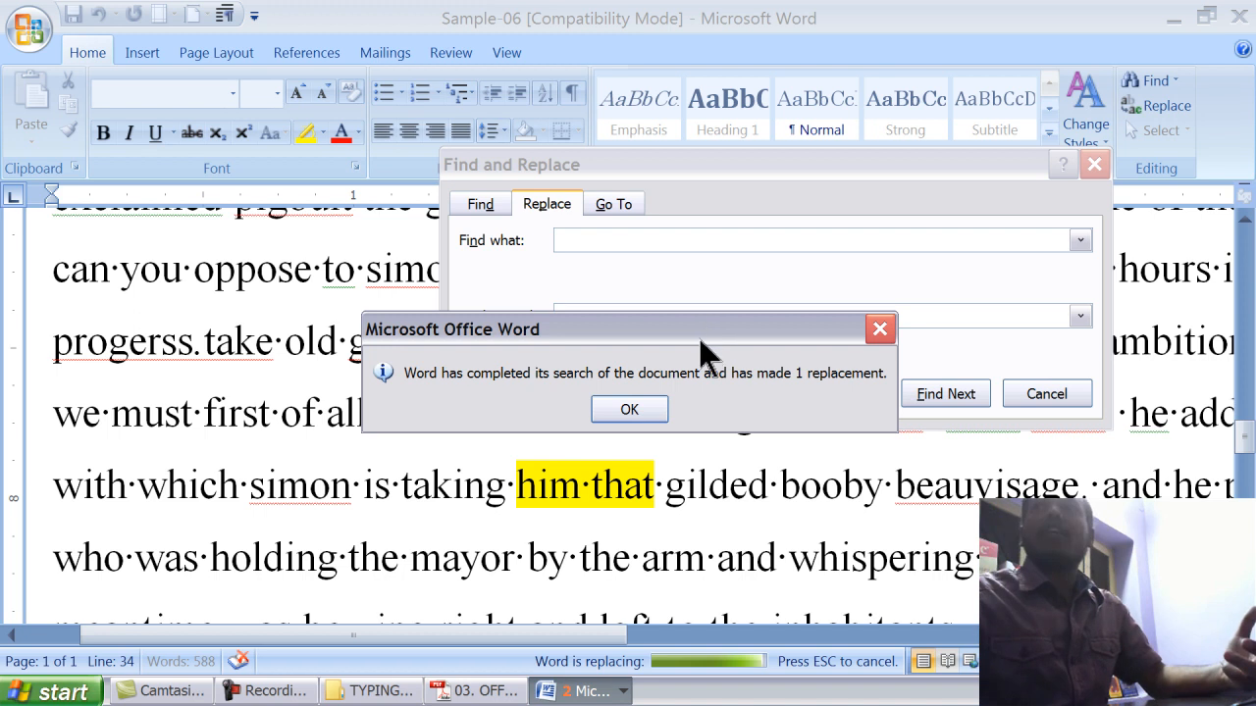
{"action": "left_click", "coordinate": [629, 410]}
{"action": "left_click", "coordinate": [842, 396]}
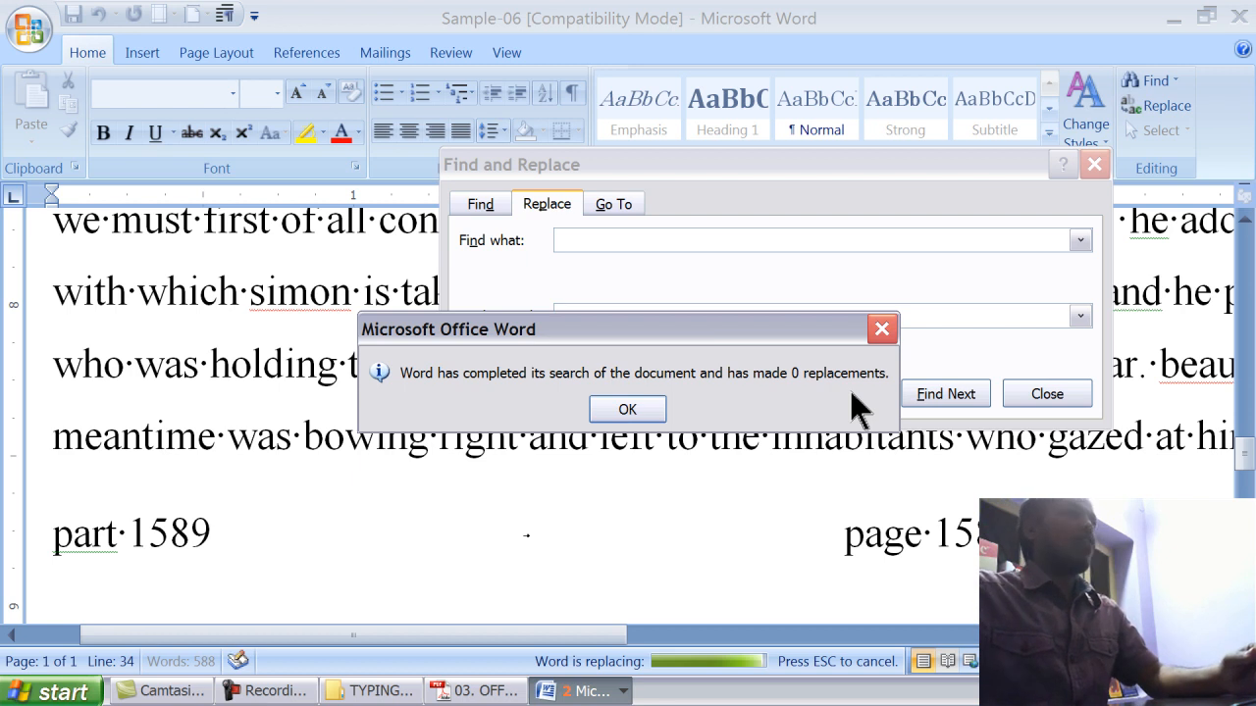
{"action": "left_click", "coordinate": [628, 412]}
{"action": "left_click", "coordinate": [1046, 403]}
- Switch to the offline projects PDF in Adobe Reader and examine the penalties for extra spaces and extra tabs
{"action": "scroll", "coordinate": [628, 451], "scroll_direction": "down", "scroll_amount": 10}
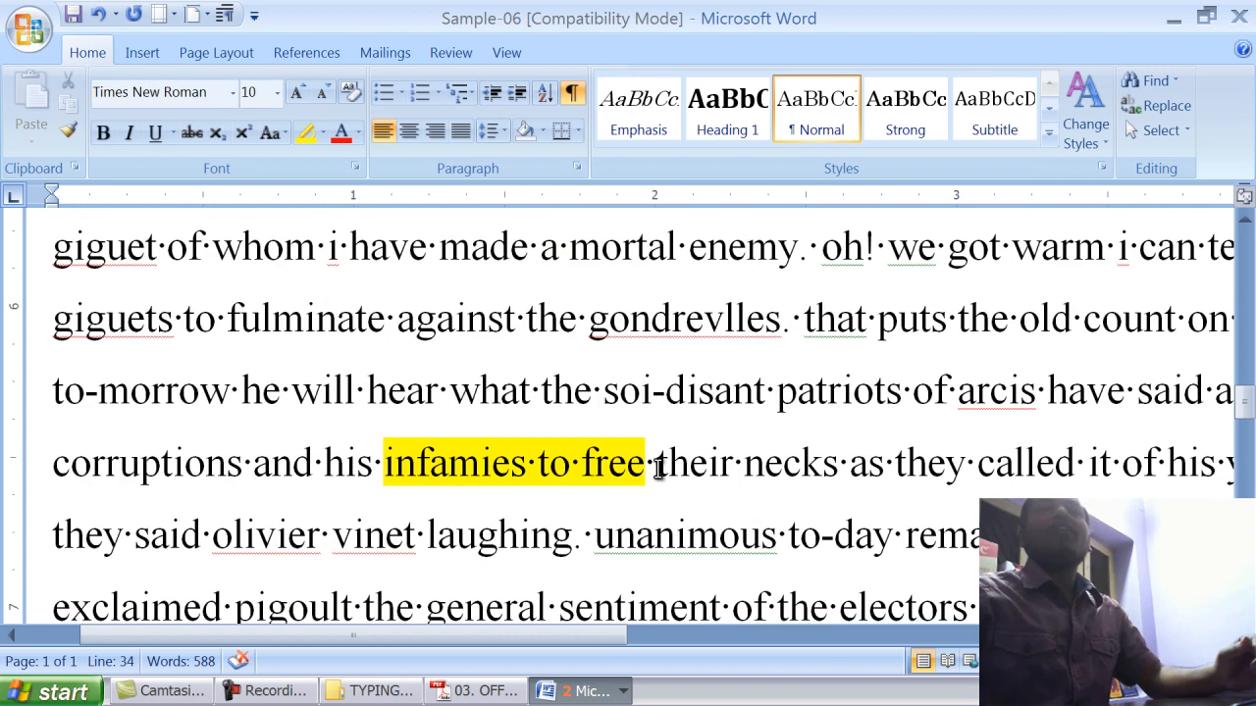
{"action": "scroll", "coordinate": [657, 467], "scroll_direction": "up", "scroll_amount": 2}
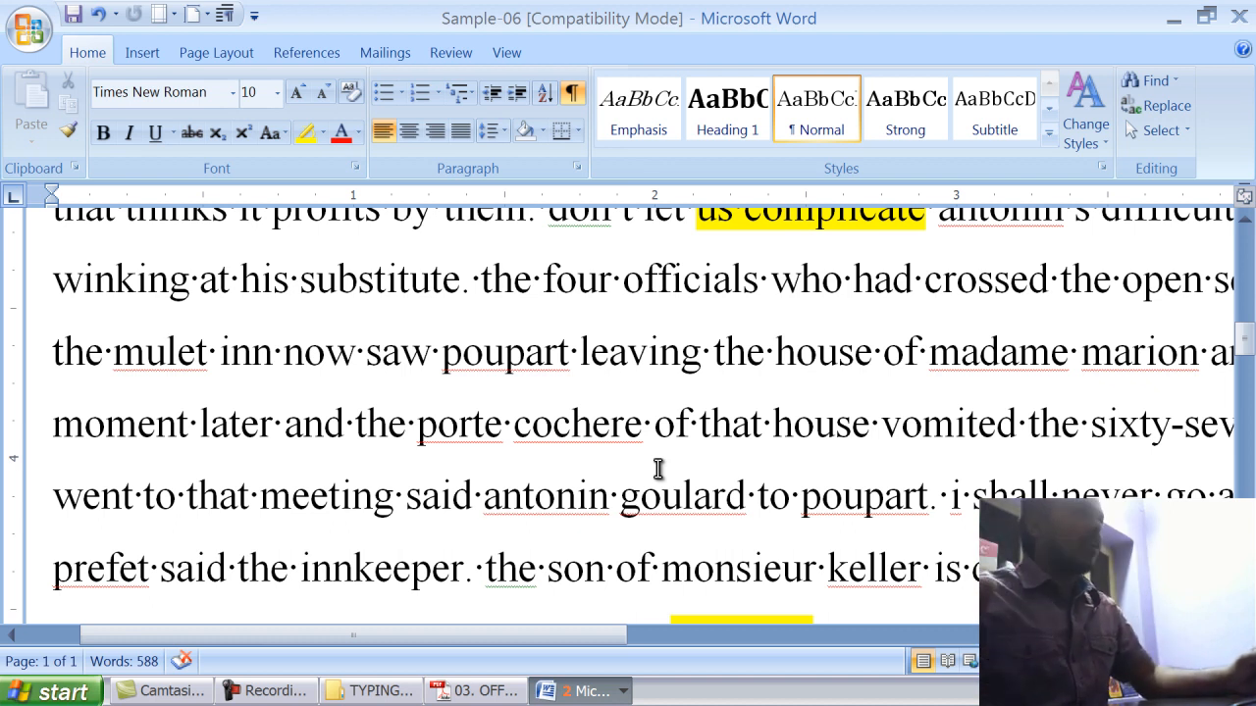
{"action": "key", "text": "alt+Tab"}
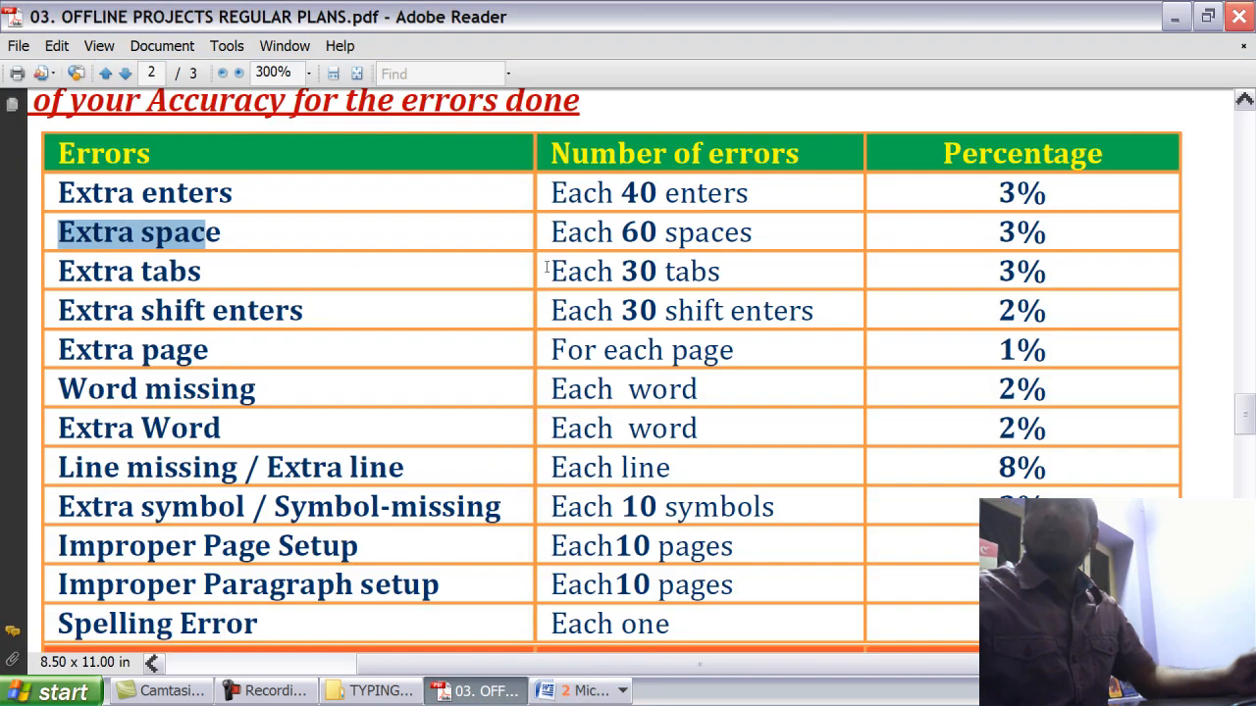
{"action": "left_click_drag", "start_coordinate": [544, 230], "coordinate": [738, 232]}
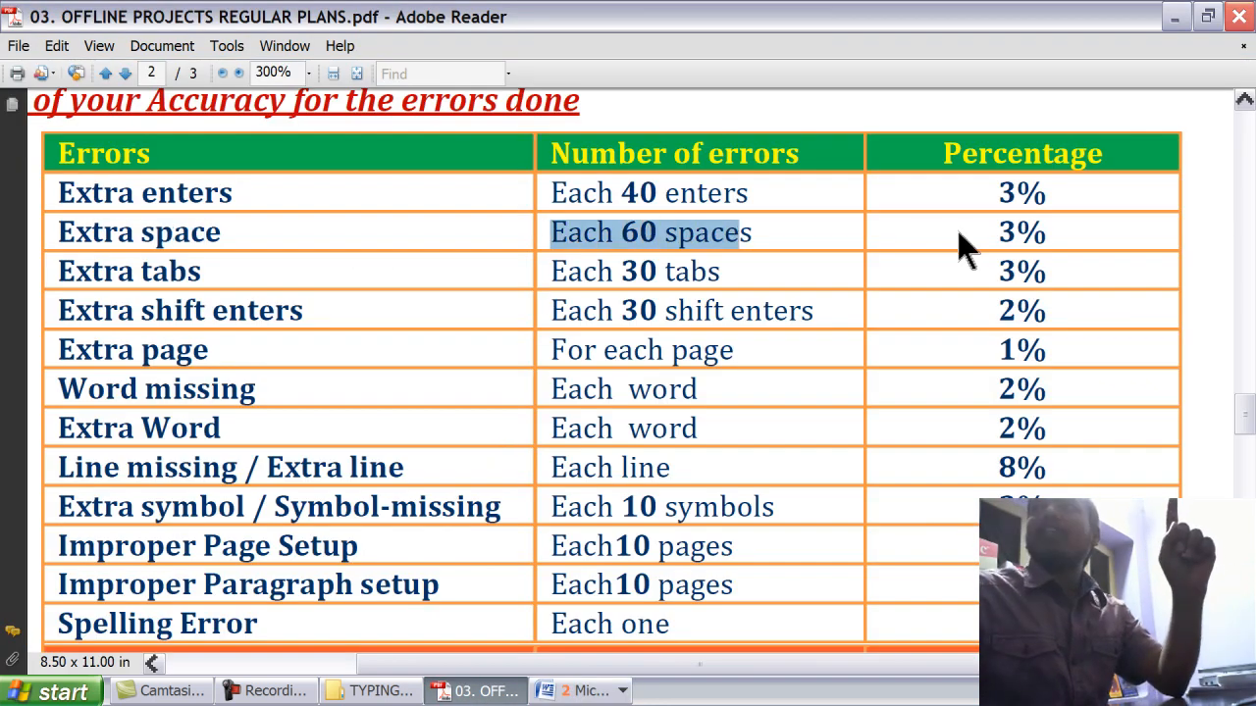
{"action": "left_click_drag", "start_coordinate": [997, 223], "coordinate": [1017, 232]}
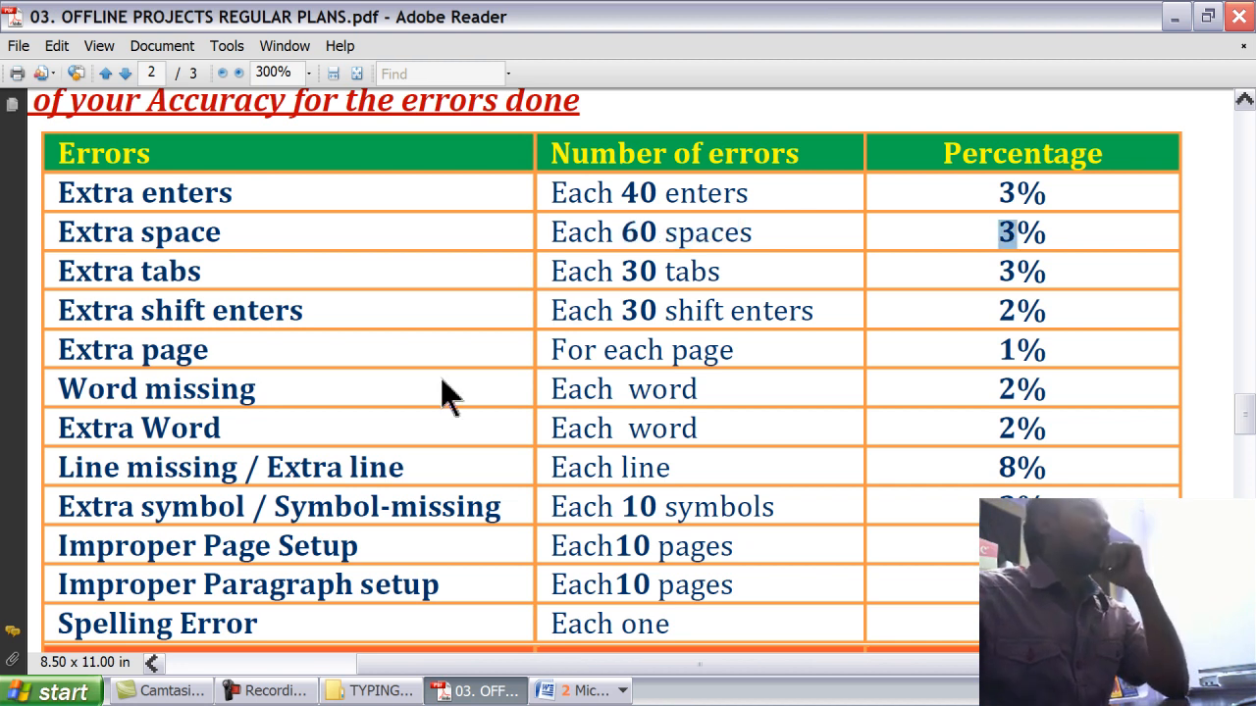
{"action": "left_click_drag", "start_coordinate": [62, 265], "coordinate": [931, 257]}
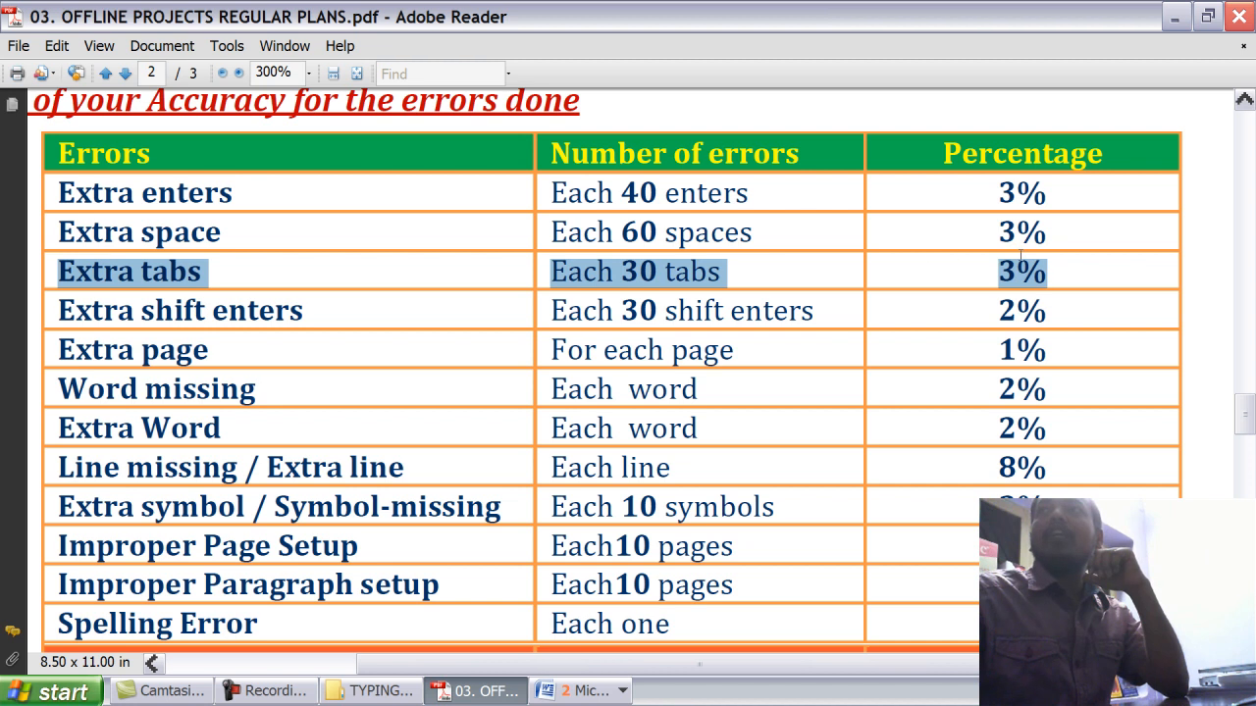
{"action": "left_click", "coordinate": [927, 292]}
{"action": "left_click_drag", "start_coordinate": [710, 266], "coordinate": [552, 271]}
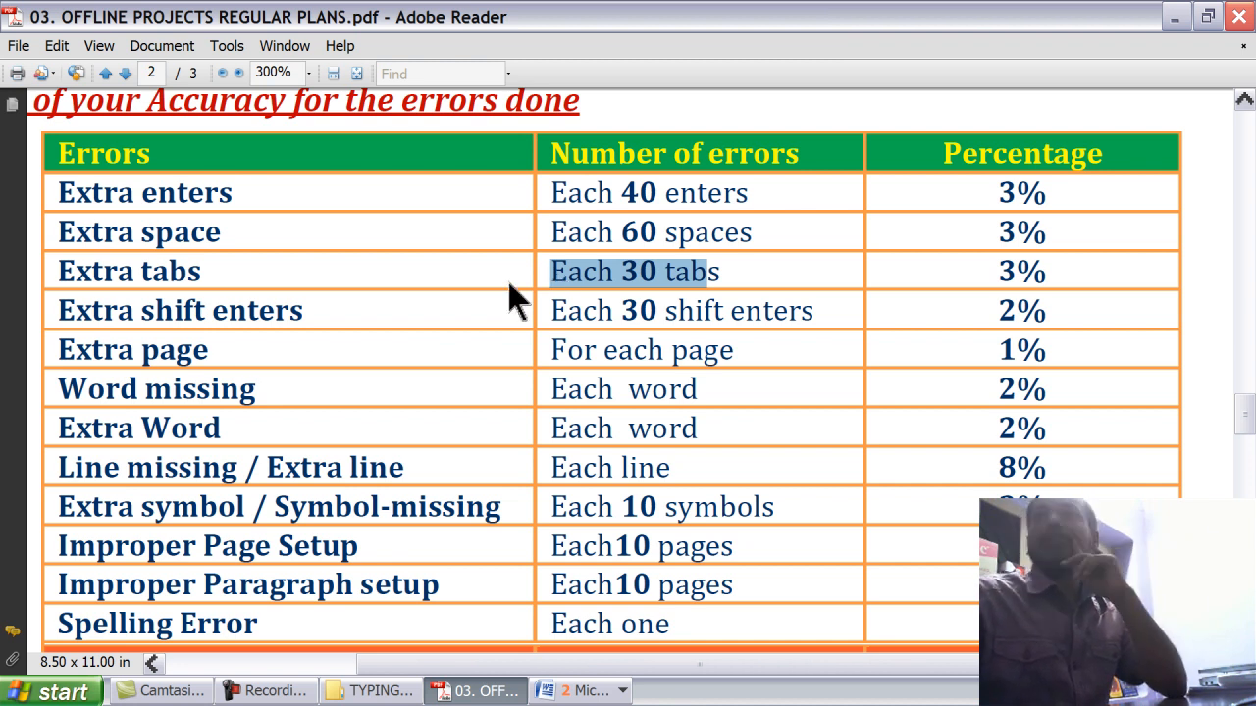
- Open the sample-06 image from the TYPING folder in Picture Manager and enlarge it to 151%
{"action": "left_click", "coordinate": [404, 692]}
{"action": "left_click", "coordinate": [698, 333]}
{"action": "double_click", "coordinate": [698, 334]}
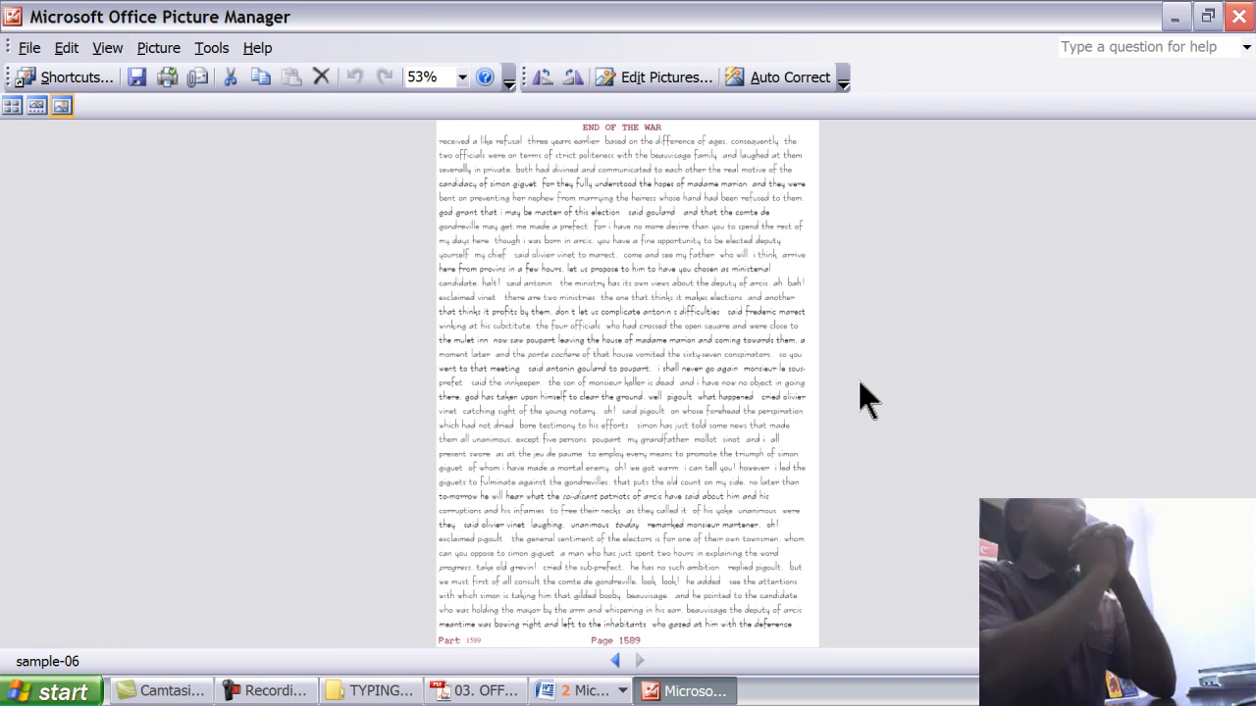
{"action": "scroll", "coordinate": [766, 400], "scroll_direction": "up", "scroll_amount": 3}
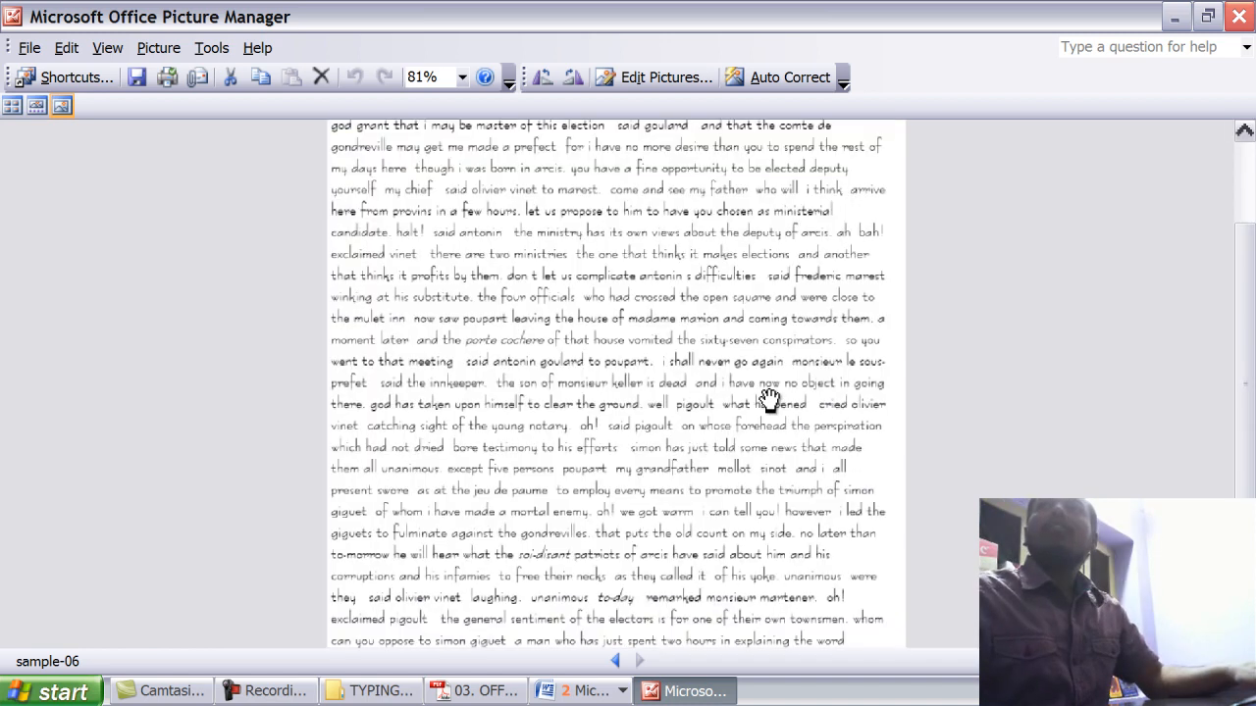
{"action": "scroll", "coordinate": [729, 400], "scroll_direction": "up", "scroll_amount": 2}
{"action": "scroll", "coordinate": [667, 384], "scroll_direction": "down", "scroll_amount": 4}
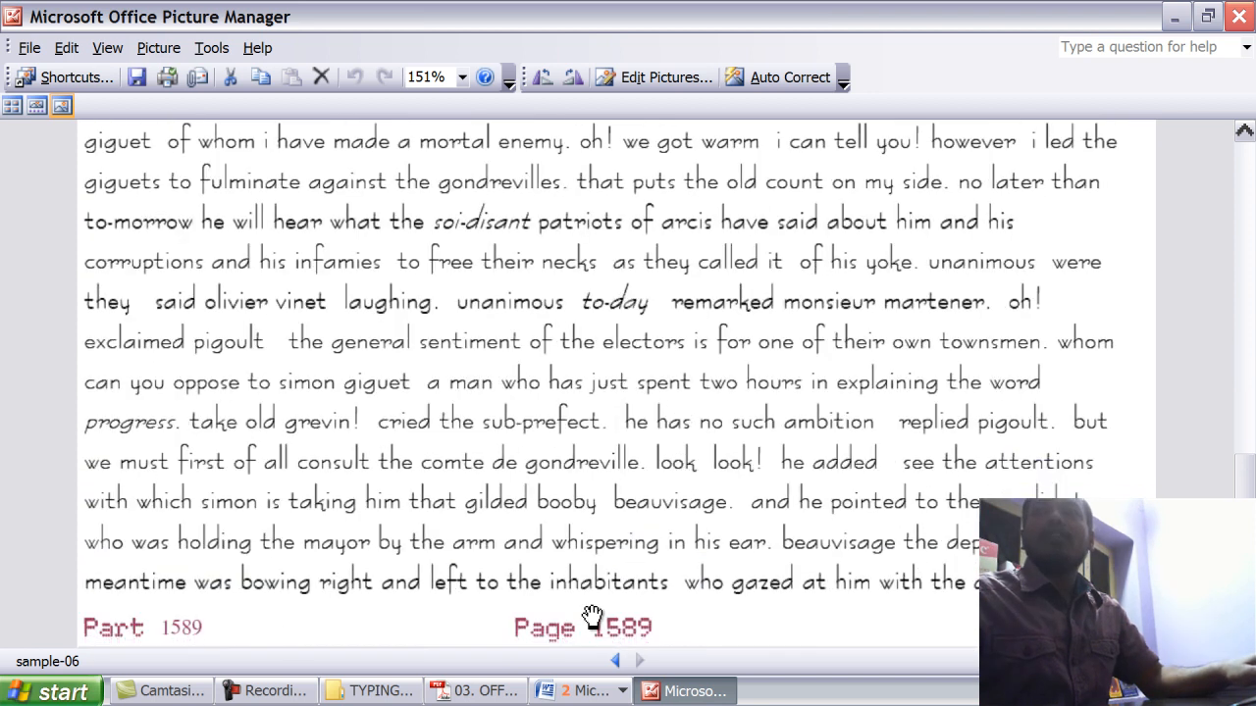
- Examine the sample-06 image from the "END OF THE WAR" heading down to the Part and Page line
{"action": "scroll", "coordinate": [687, 505], "scroll_direction": "up", "scroll_amount": 1}
{"action": "scroll", "coordinate": [687, 506], "scroll_direction": "up", "scroll_amount": 10}
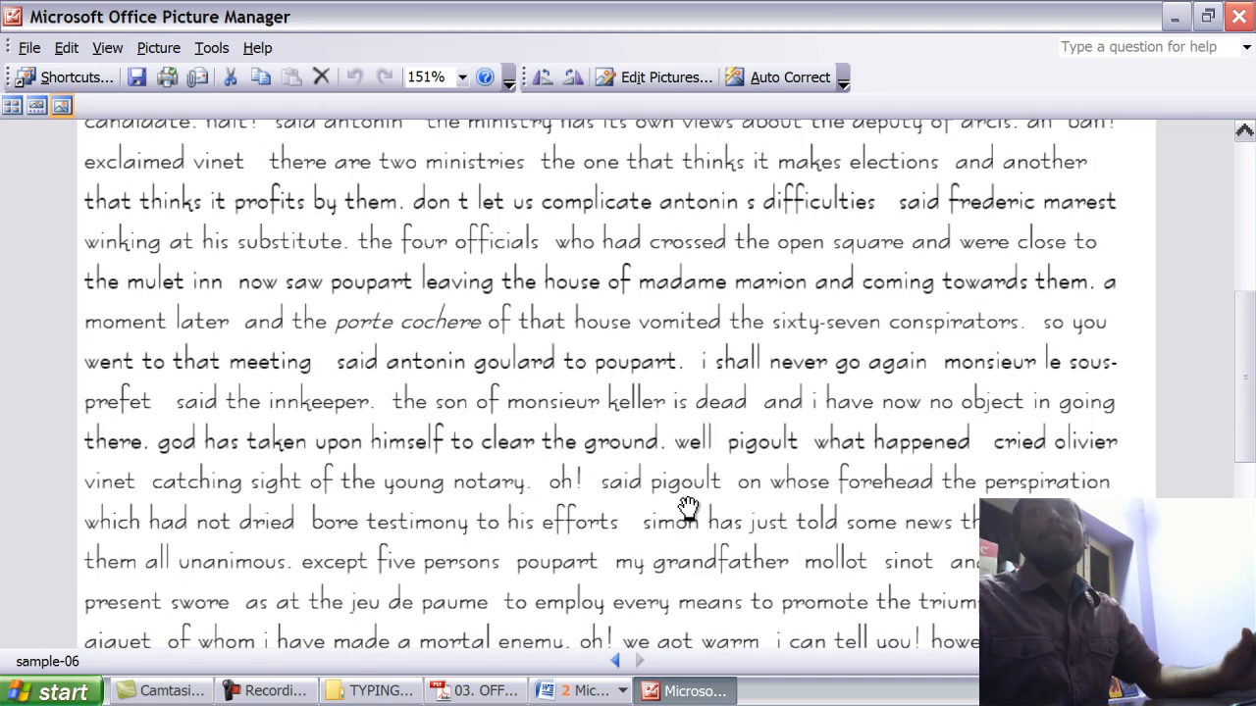
{"action": "scroll", "coordinate": [690, 507], "scroll_direction": "up", "scroll_amount": 1}
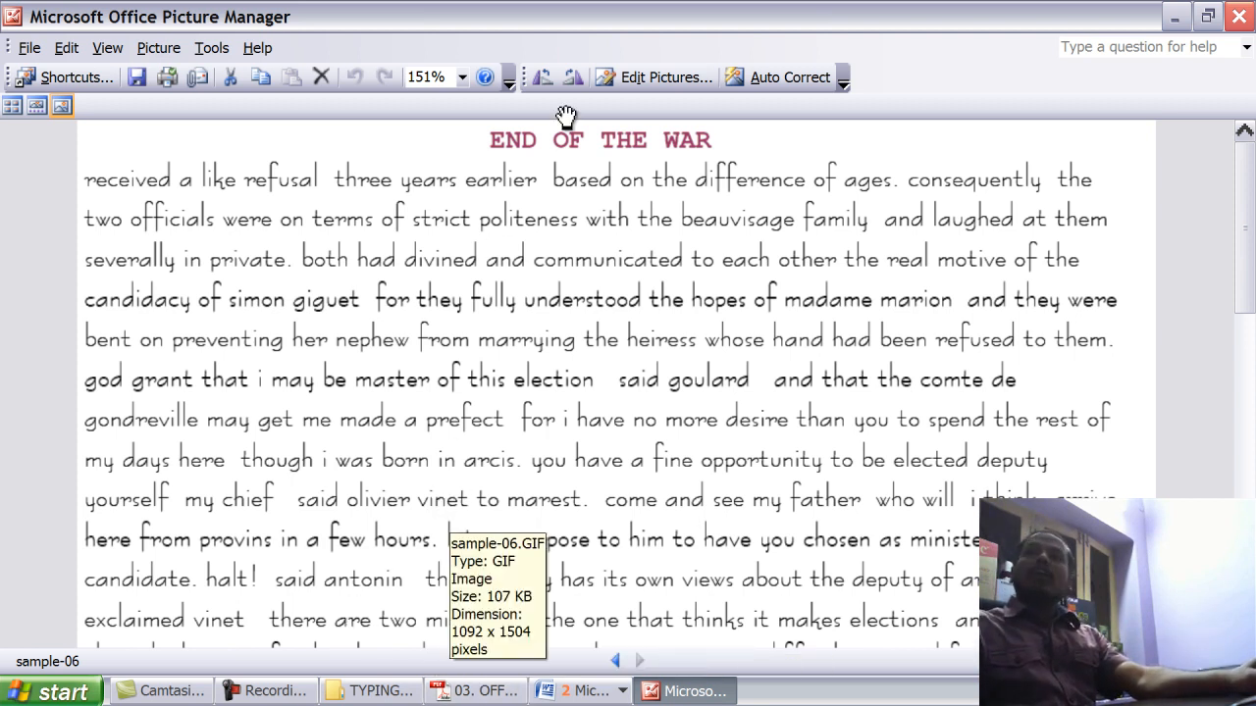
{"action": "scroll", "coordinate": [475, 343], "scroll_direction": "down", "scroll_amount": 10}
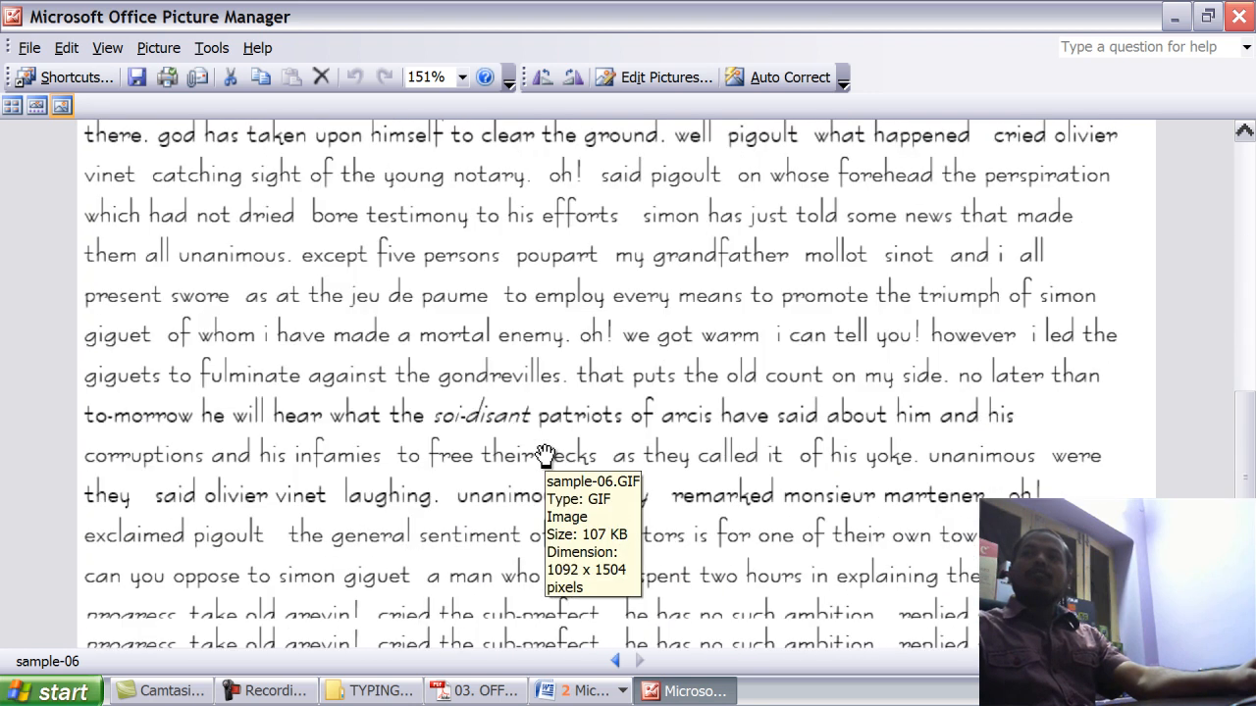
{"action": "scroll", "coordinate": [550, 481], "scroll_direction": "down", "scroll_amount": 1}
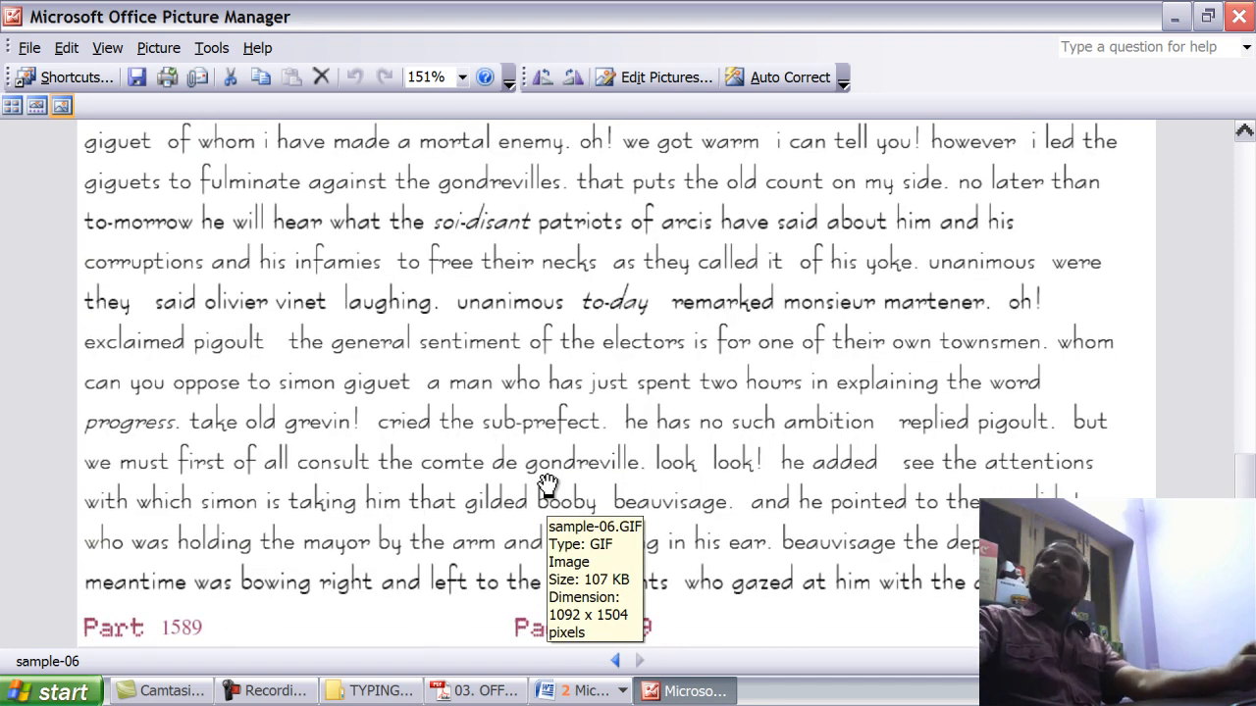
{"action": "scroll", "coordinate": [547, 482], "scroll_direction": "up", "scroll_amount": 6}
{"action": "scroll", "coordinate": [547, 481], "scroll_direction": "up", "scroll_amount": 6}
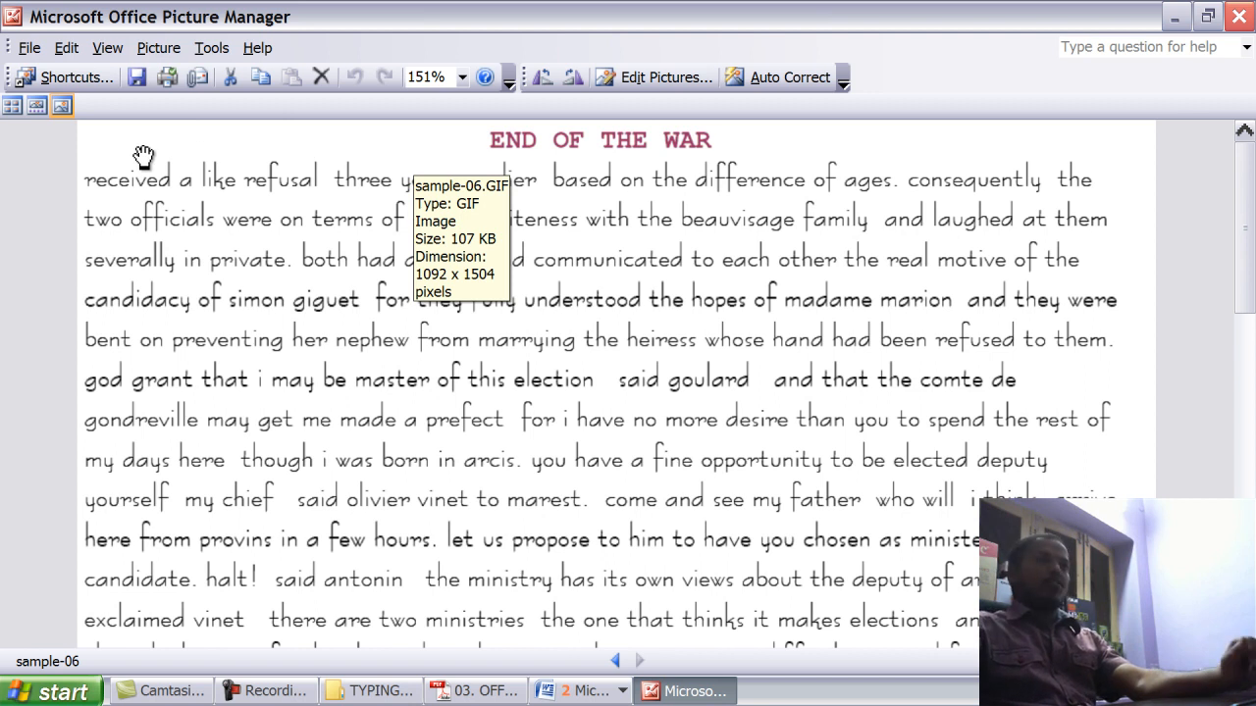
{"action": "scroll", "coordinate": [434, 350], "scroll_direction": "down", "scroll_amount": 6}
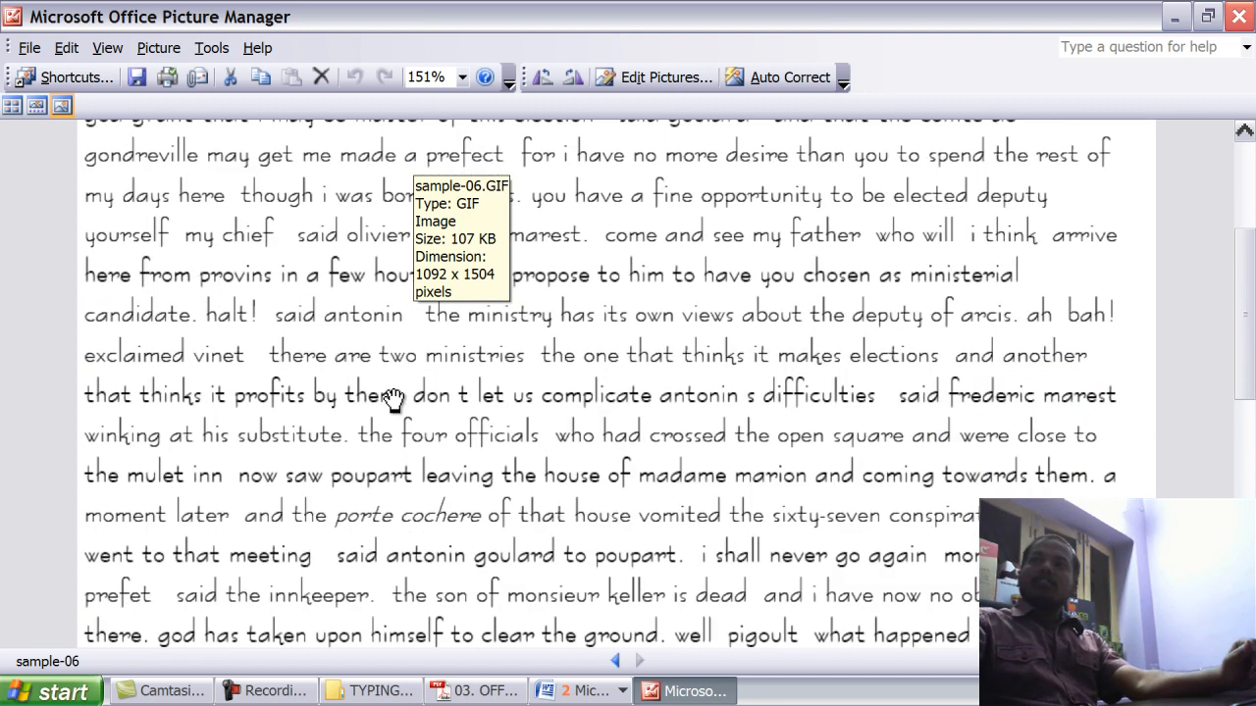
{"action": "scroll", "coordinate": [485, 422], "scroll_direction": "down", "scroll_amount": 2}
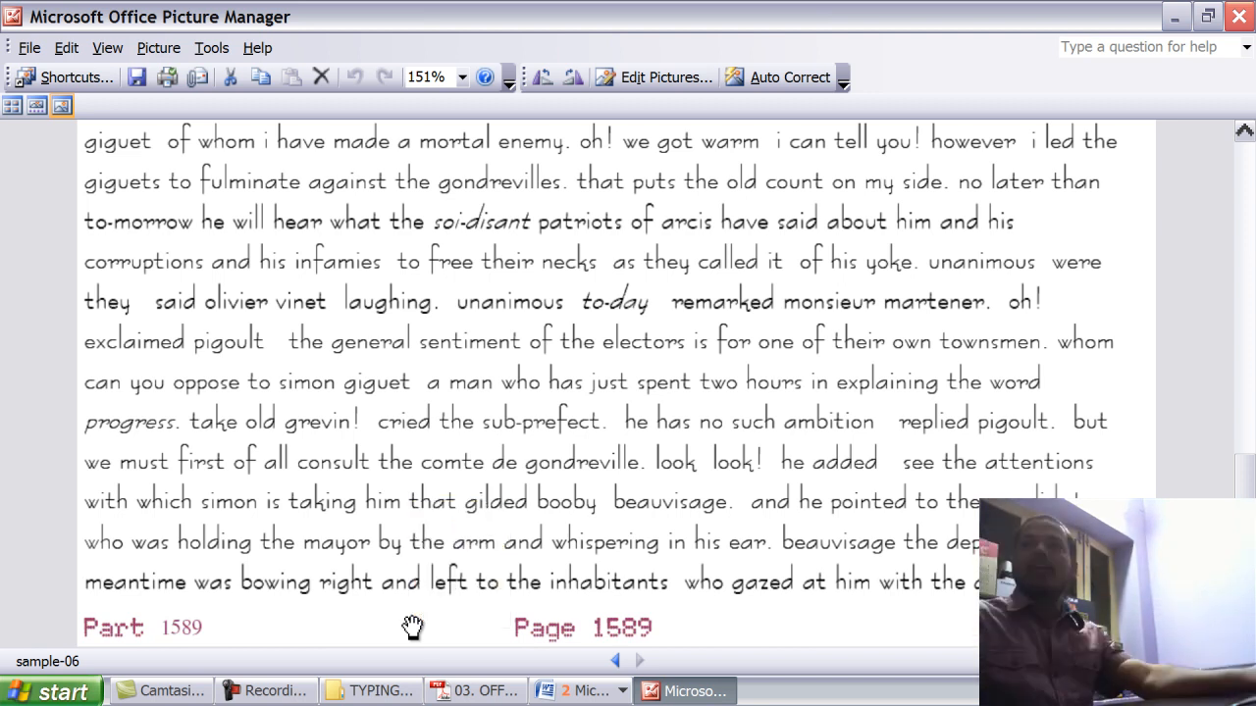
- Switch to the Sample-06 document in Word, hide the formatting marks, and go to its last line
{"action": "left_click", "coordinate": [580, 690]}
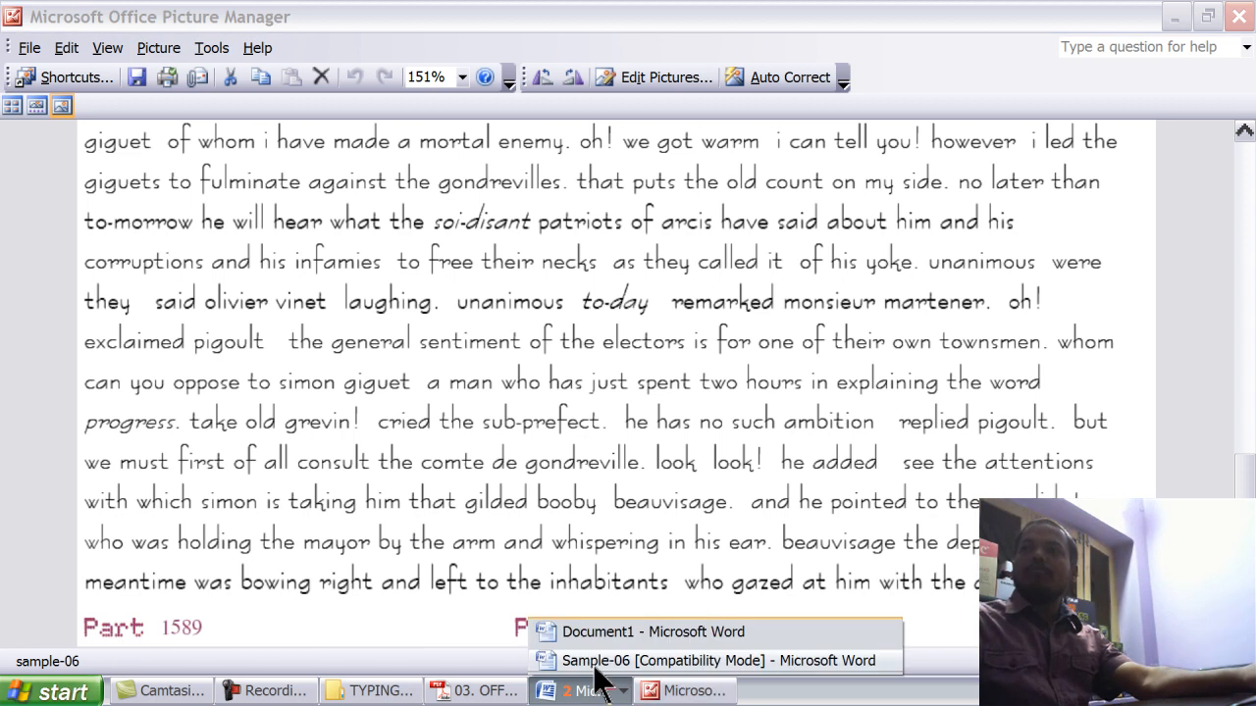
{"action": "left_click", "coordinate": [605, 661]}
{"action": "left_click", "coordinate": [572, 94]}
{"action": "scroll", "coordinate": [540, 449], "scroll_direction": "down", "scroll_amount": 4}
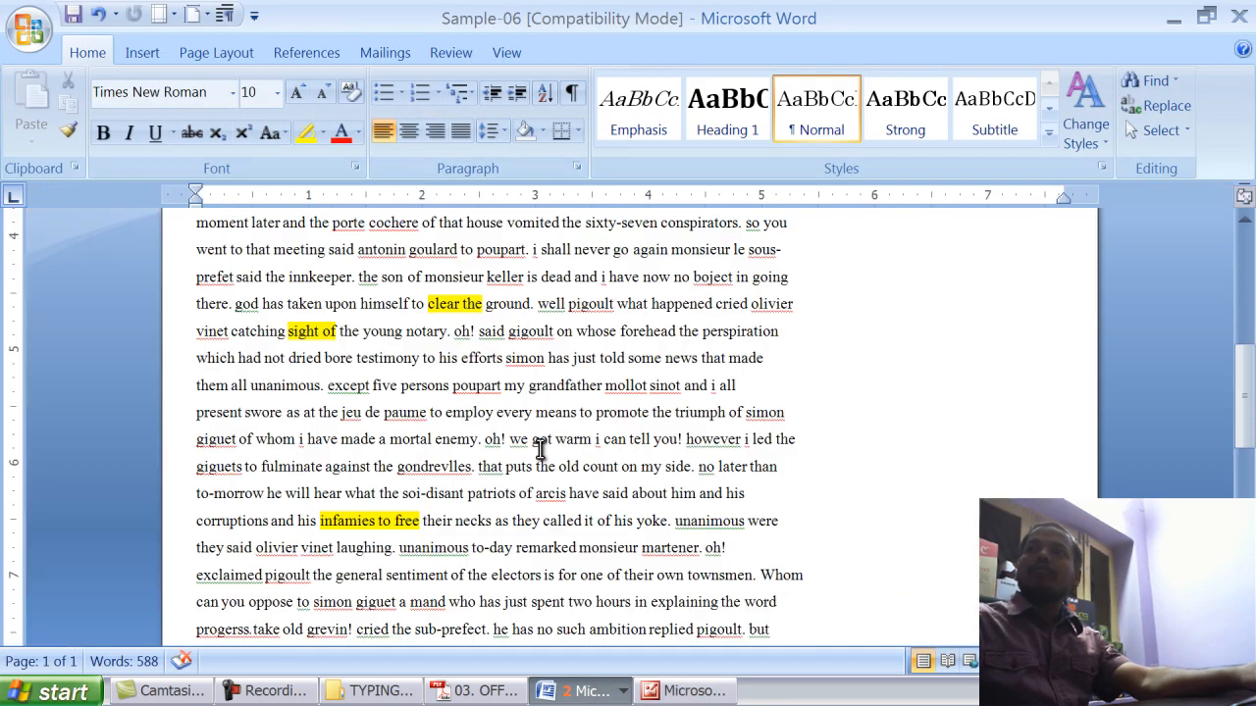
{"action": "scroll", "coordinate": [541, 450], "scroll_direction": "down", "scroll_amount": 5}
{"action": "scroll", "coordinate": [538, 442], "scroll_direction": "down", "scroll_amount": 2}
{"action": "scroll", "coordinate": [530, 383], "scroll_direction": "up", "scroll_amount": 2}
- Clear all custom tab stops from the "part 1589 page 1589" line
{"action": "left_click", "coordinate": [527, 446]}
{"action": "double_click", "coordinate": [493, 204]}
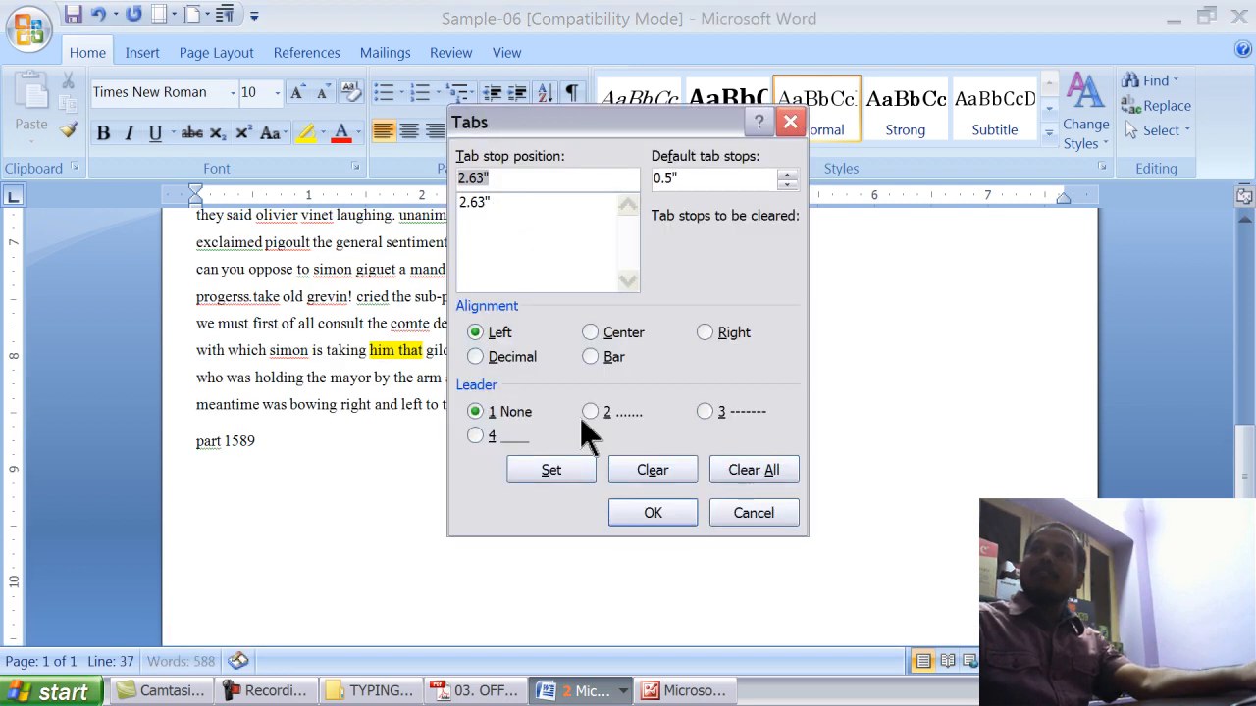
{"action": "left_click", "coordinate": [757, 482]}
{"action": "left_click", "coordinate": [653, 514]}
- Delete and reinsert the tab between "part 1589" and "page 1589", and show the formatting marks in an enlarged view
{"action": "scroll", "coordinate": [661, 574], "scroll_direction": "up", "scroll_amount": 5}
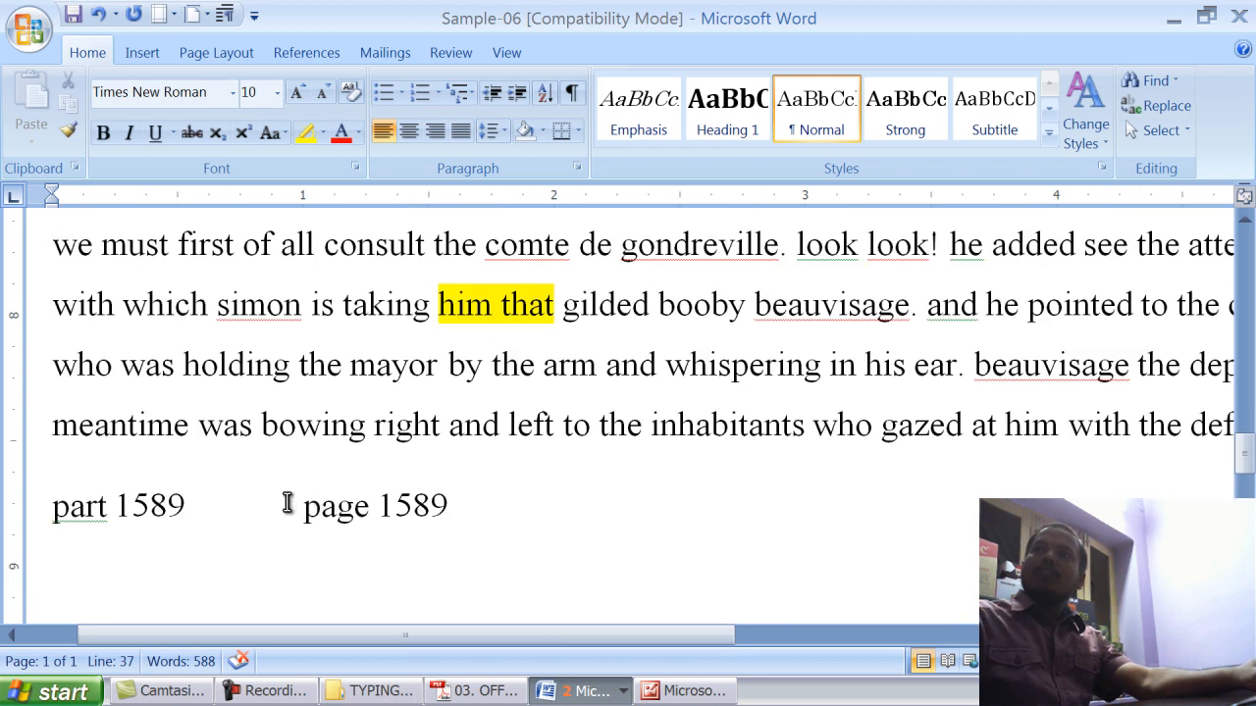
{"action": "left_click", "coordinate": [299, 505]}
{"action": "key", "text": "BackSpace"}
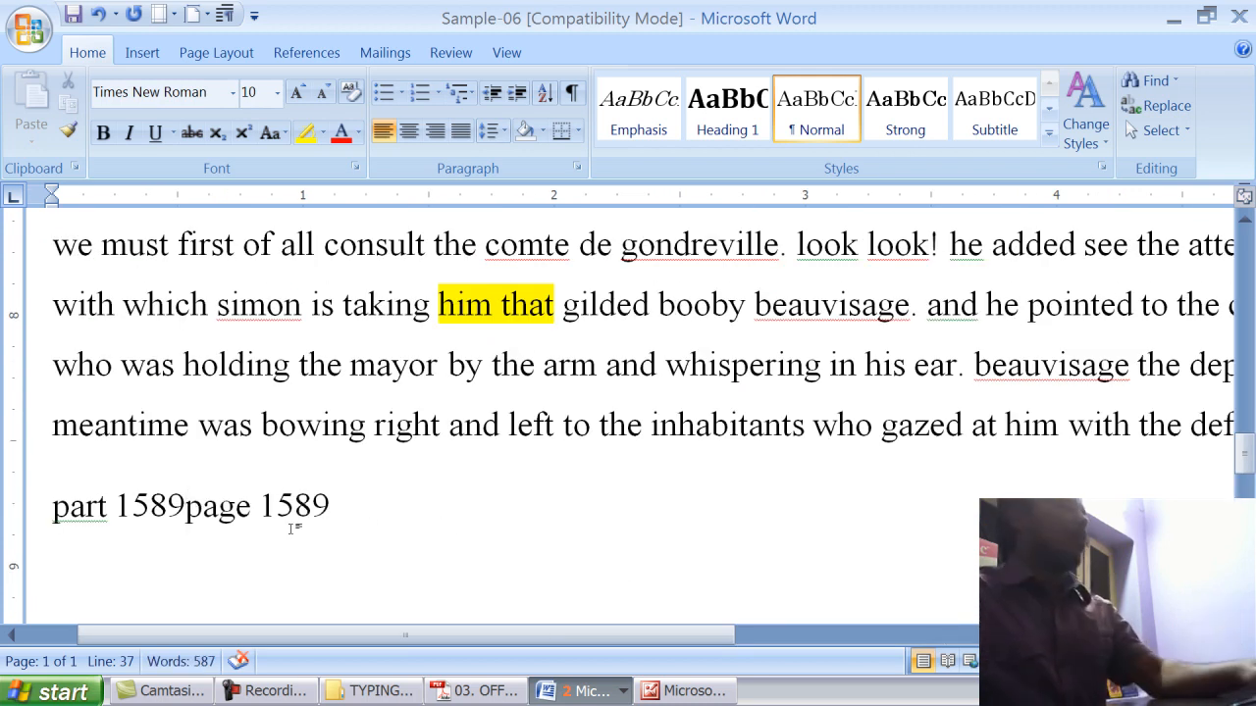
{"action": "key", "text": "Tab"}
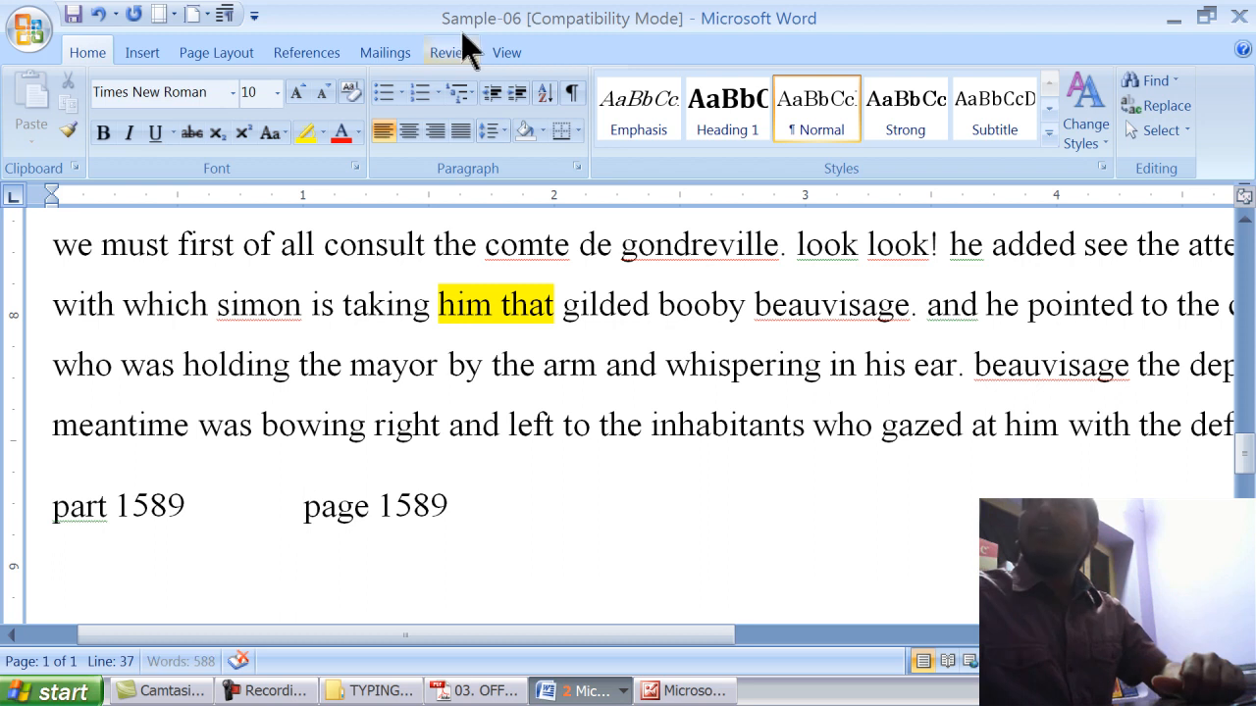
{"action": "left_click", "coordinate": [571, 92]}
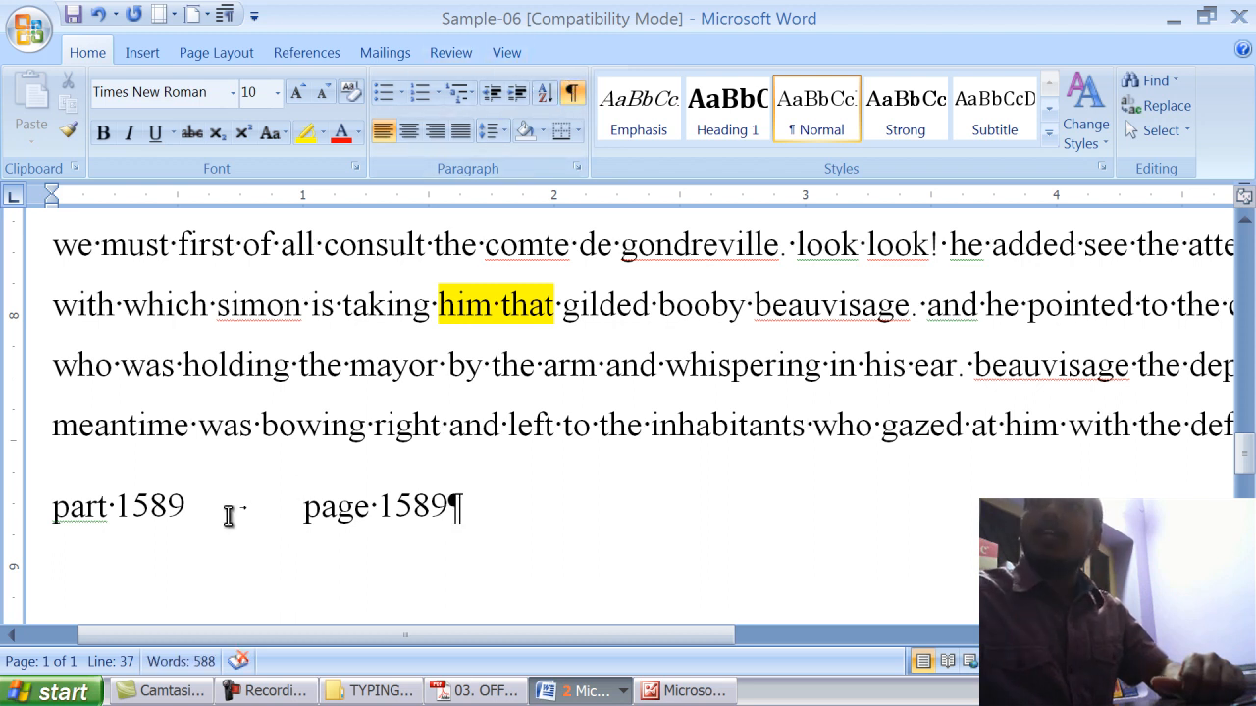
- Select the tab gap between "part 1589" and "page 1589", and compare it with the last line of the sample-06 image
{"action": "double_click", "coordinate": [231, 517]}
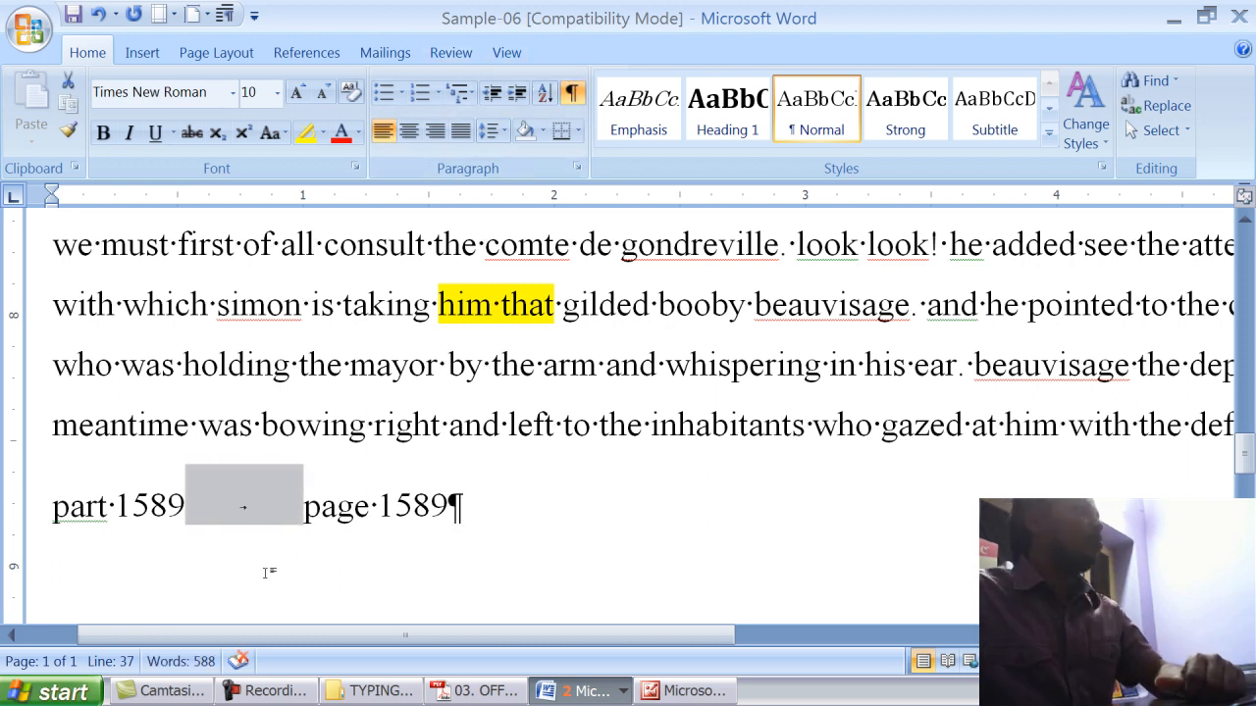
{"action": "left_click", "coordinate": [307, 506]}
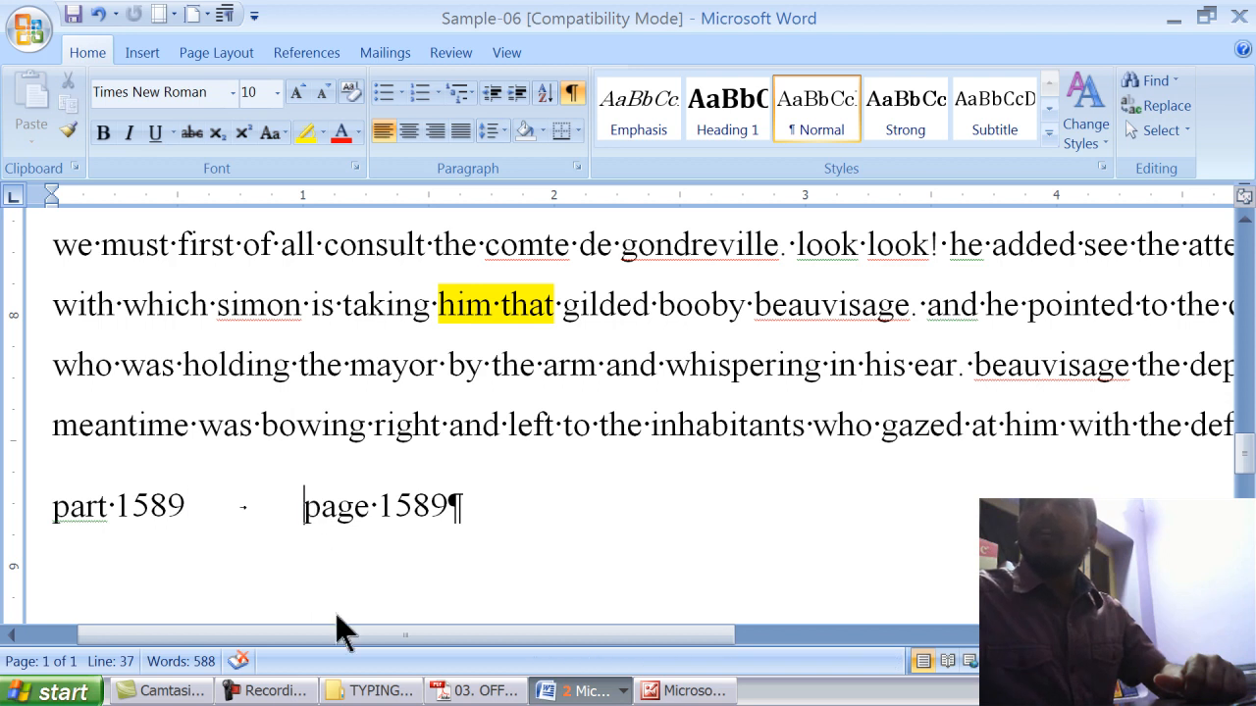
{"action": "left_click", "coordinate": [687, 691]}
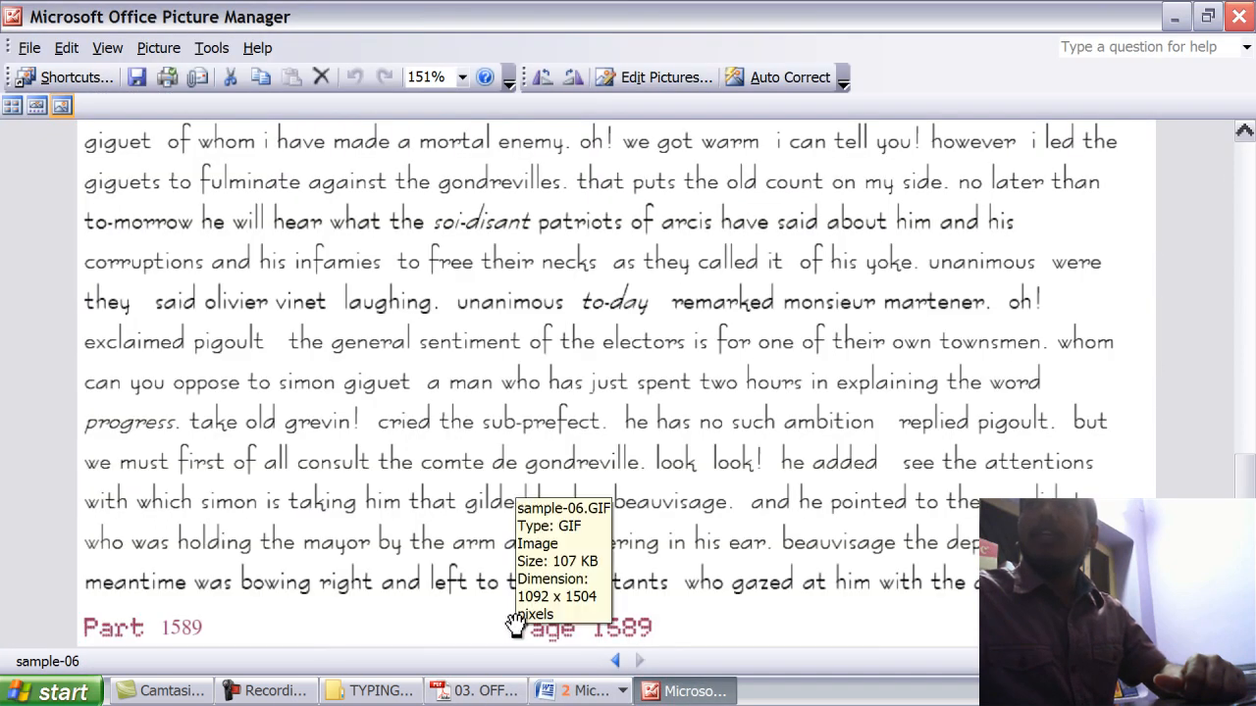
{"action": "left_click", "coordinate": [618, 688]}
{"action": "left_click", "coordinate": [588, 658]}
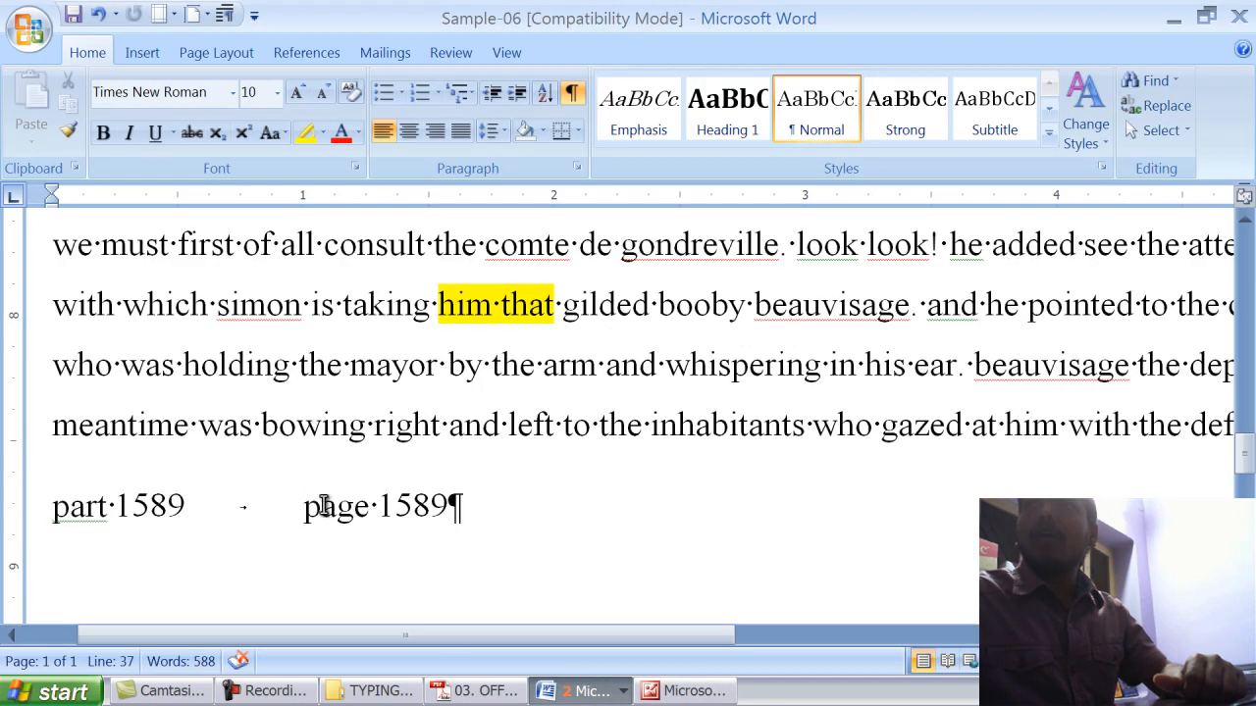
- Hide the formatting marks, try centring the "part 1589 page 1589" line, and return it to left alignment
{"action": "left_click", "coordinate": [571, 94]}
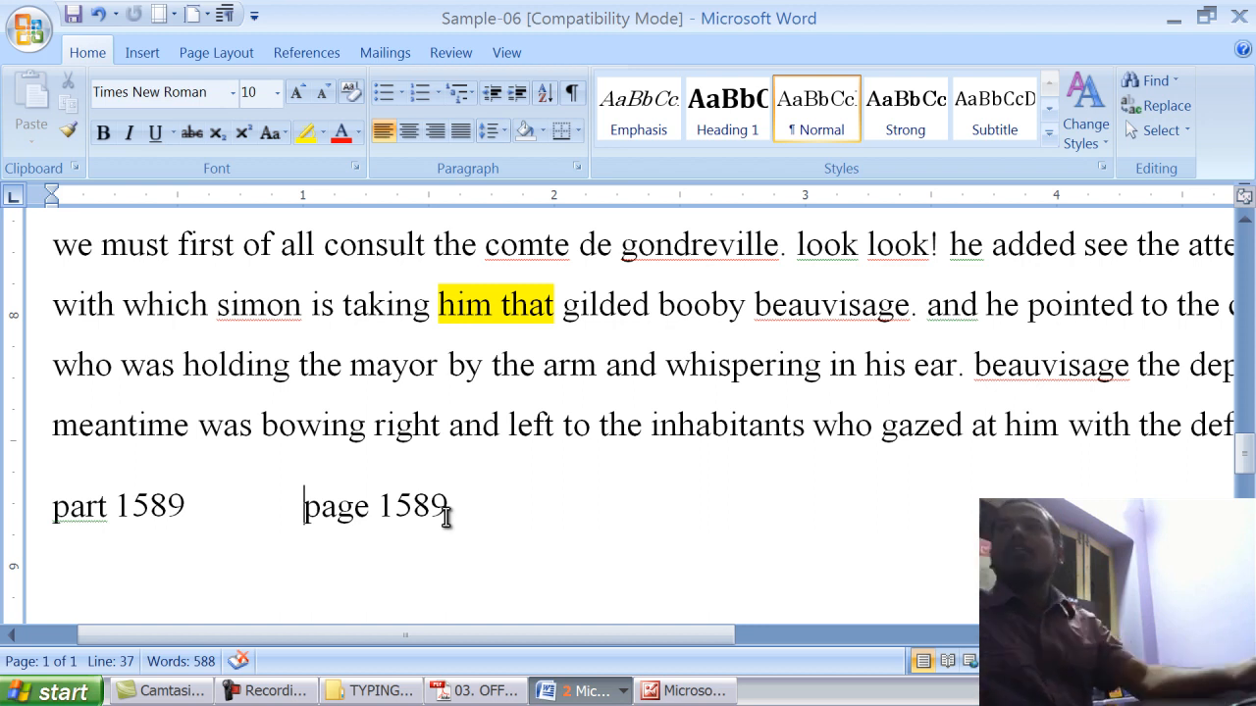
{"action": "left_click", "coordinate": [408, 131]}
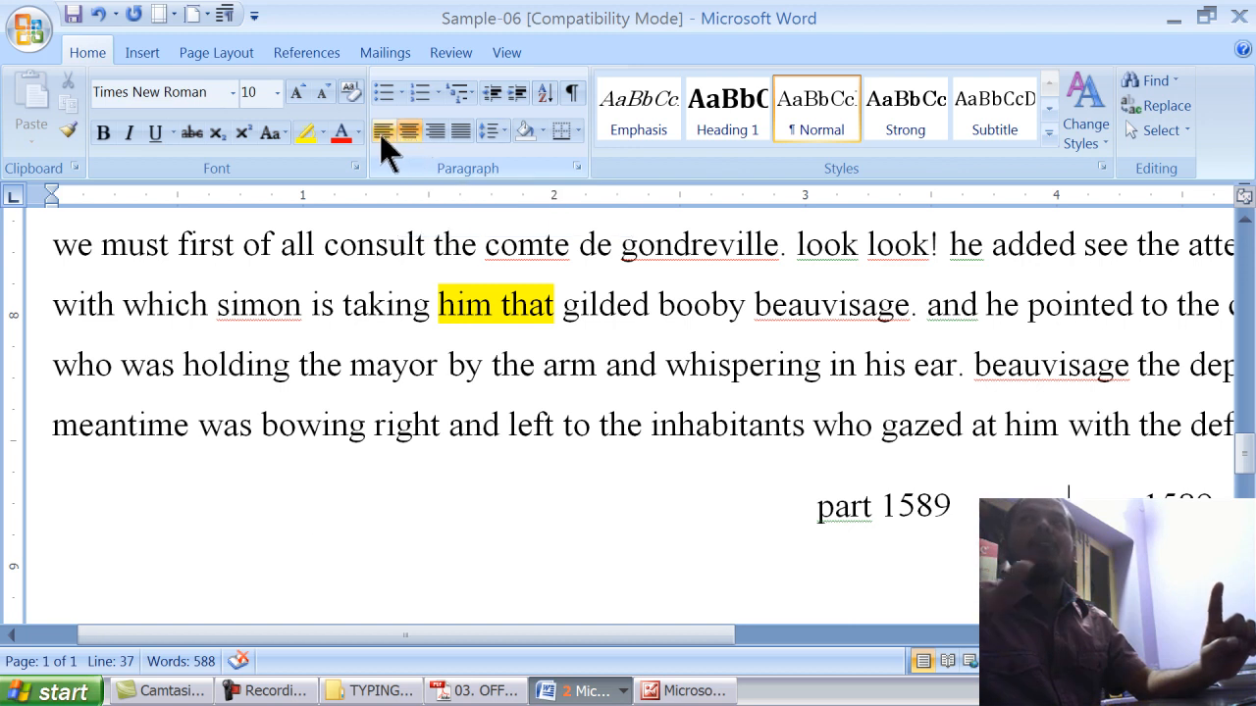
{"action": "left_click", "coordinate": [383, 137]}
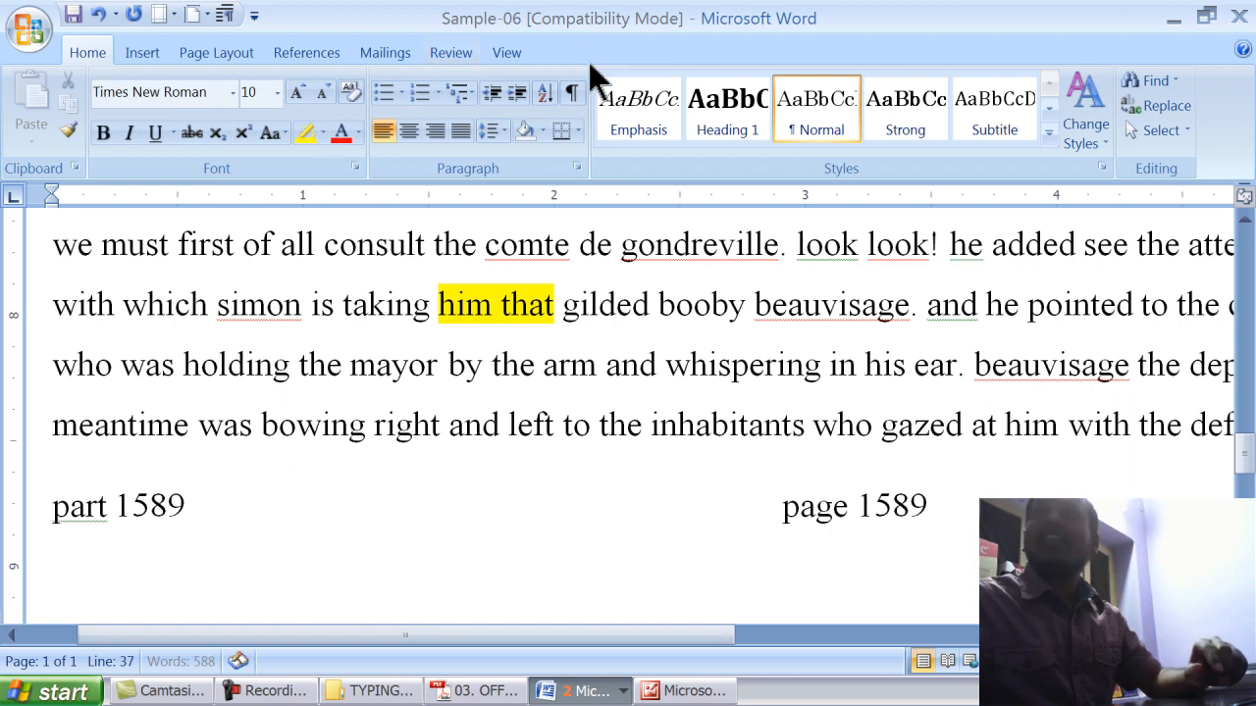
- Show the formatting marks, delete the run of spaces before "page 1589", and hide the marks again
{"action": "left_click", "coordinate": [573, 93]}
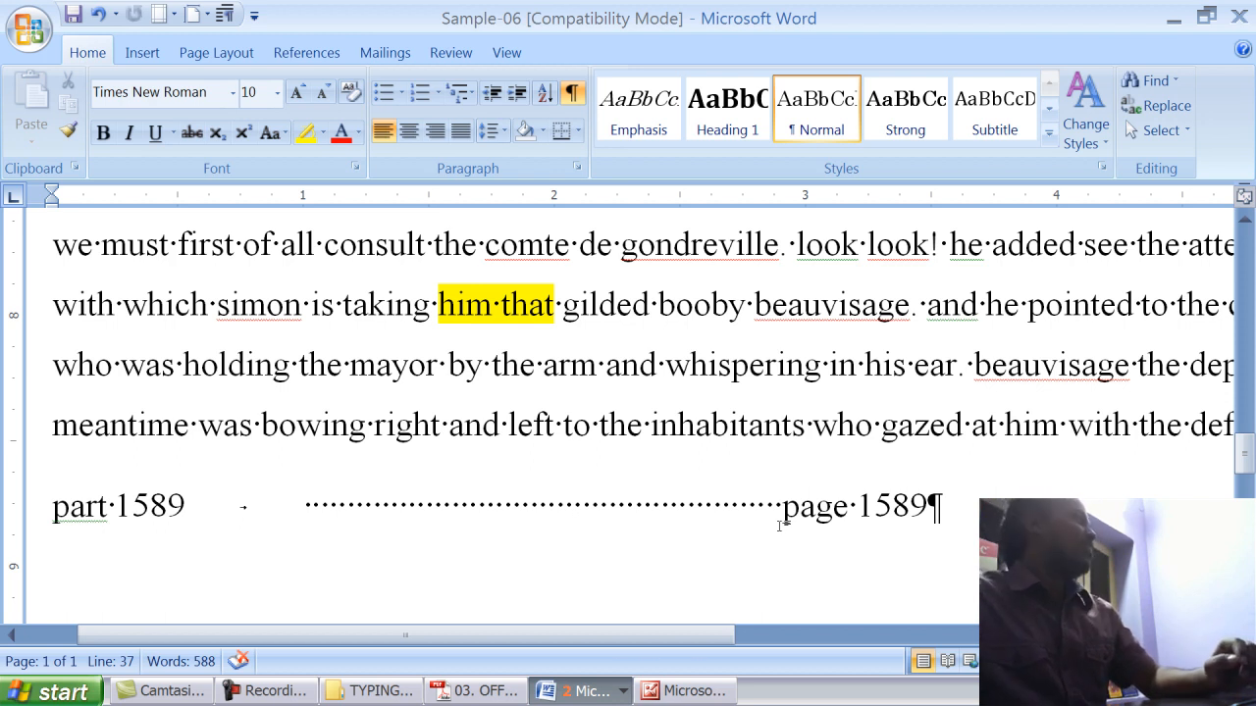
{"action": "left_click_drag", "start_coordinate": [782, 520], "coordinate": [306, 535]}
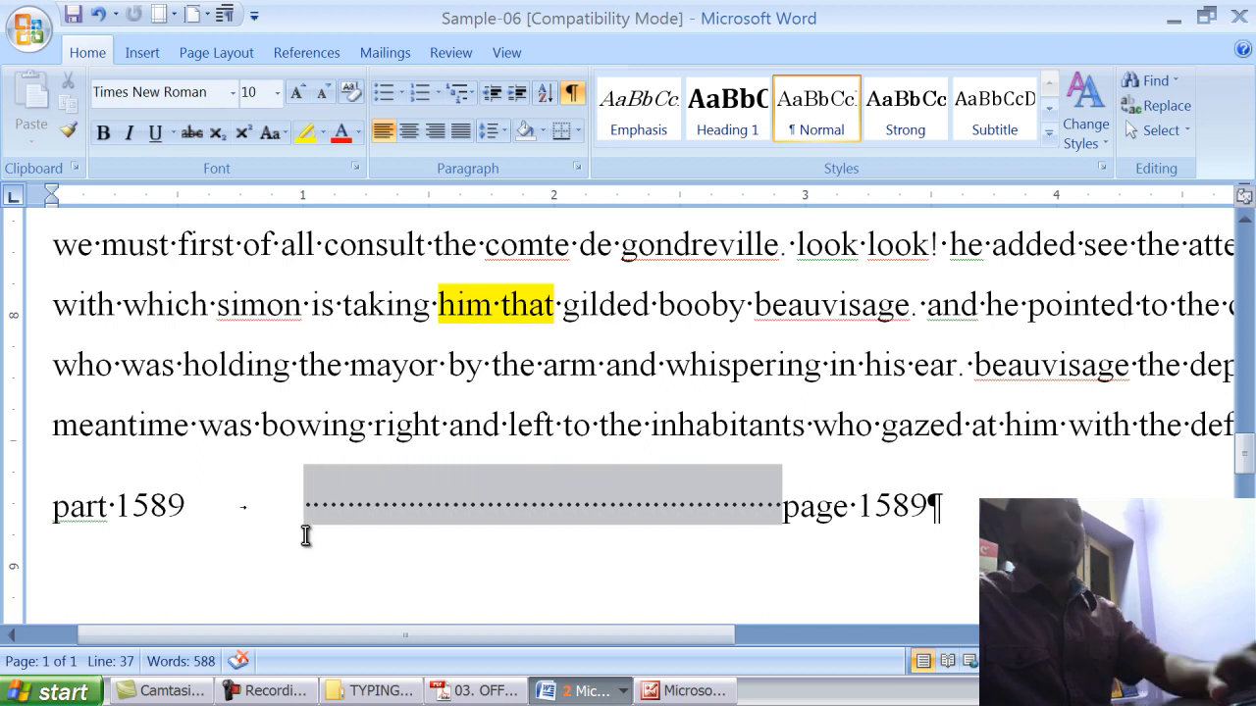
{"action": "key", "text": "Delete"}
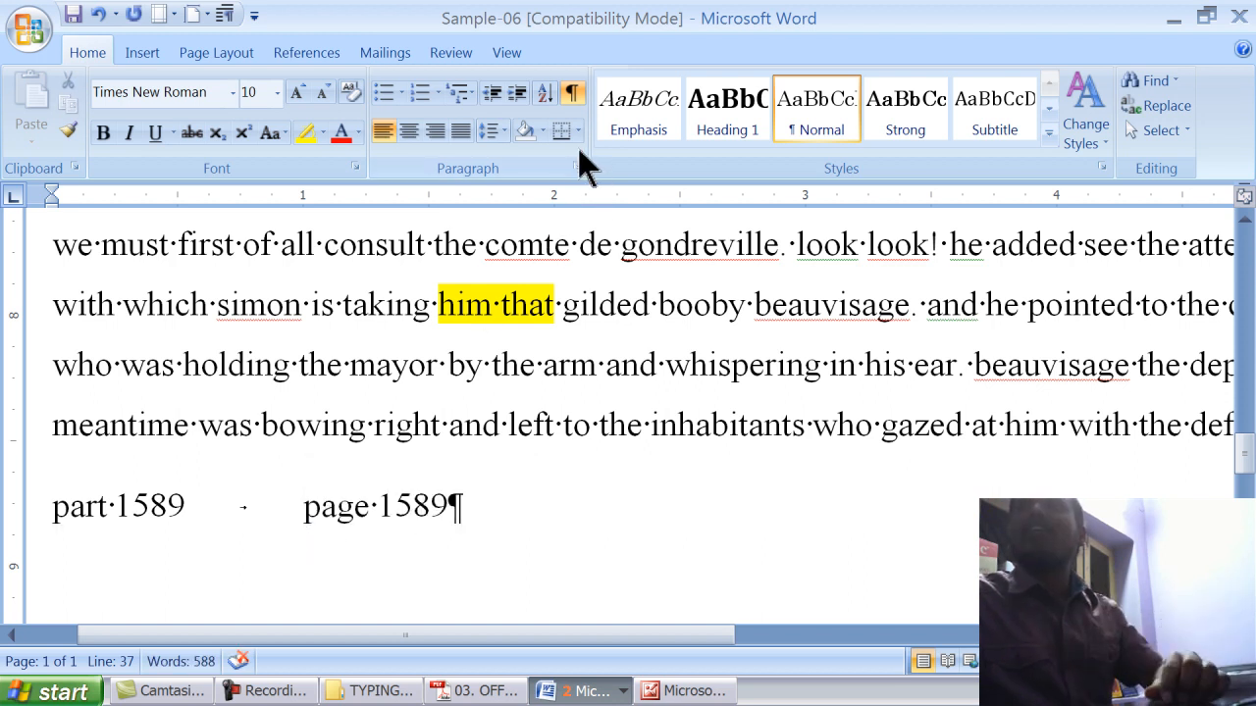
{"action": "left_click", "coordinate": [568, 96]}
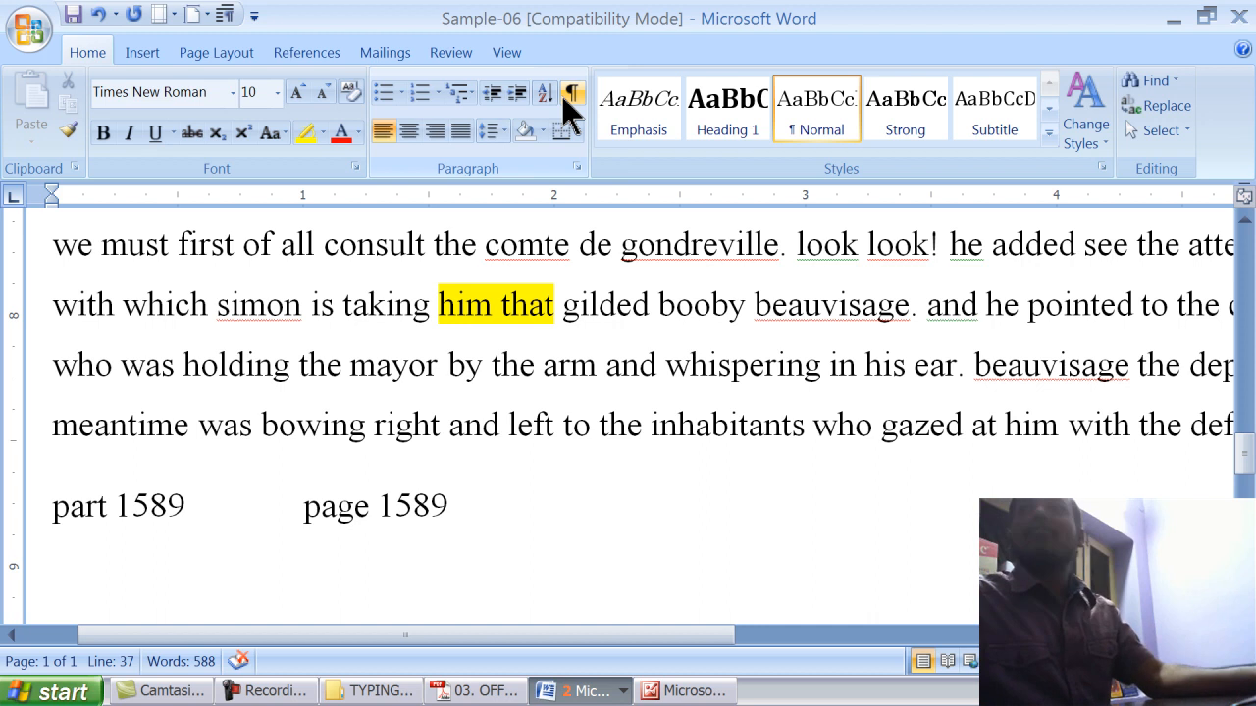
- Insert four extra tabs before "page 1589" and show the formatting marks
{"action": "key", "text": "Tab"}
{"action": "key", "text": "Tab"}
{"action": "key", "text": "Tab"}
{"action": "key", "text": "Tab"}
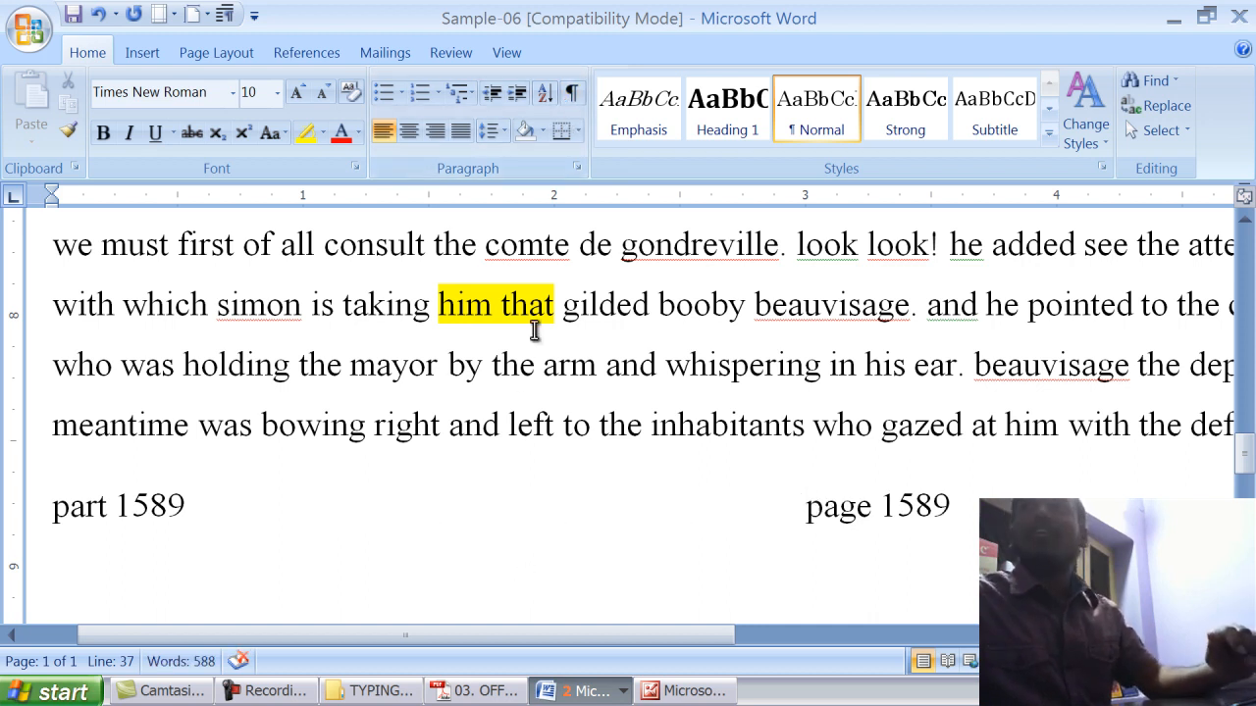
{"action": "left_click", "coordinate": [571, 93]}
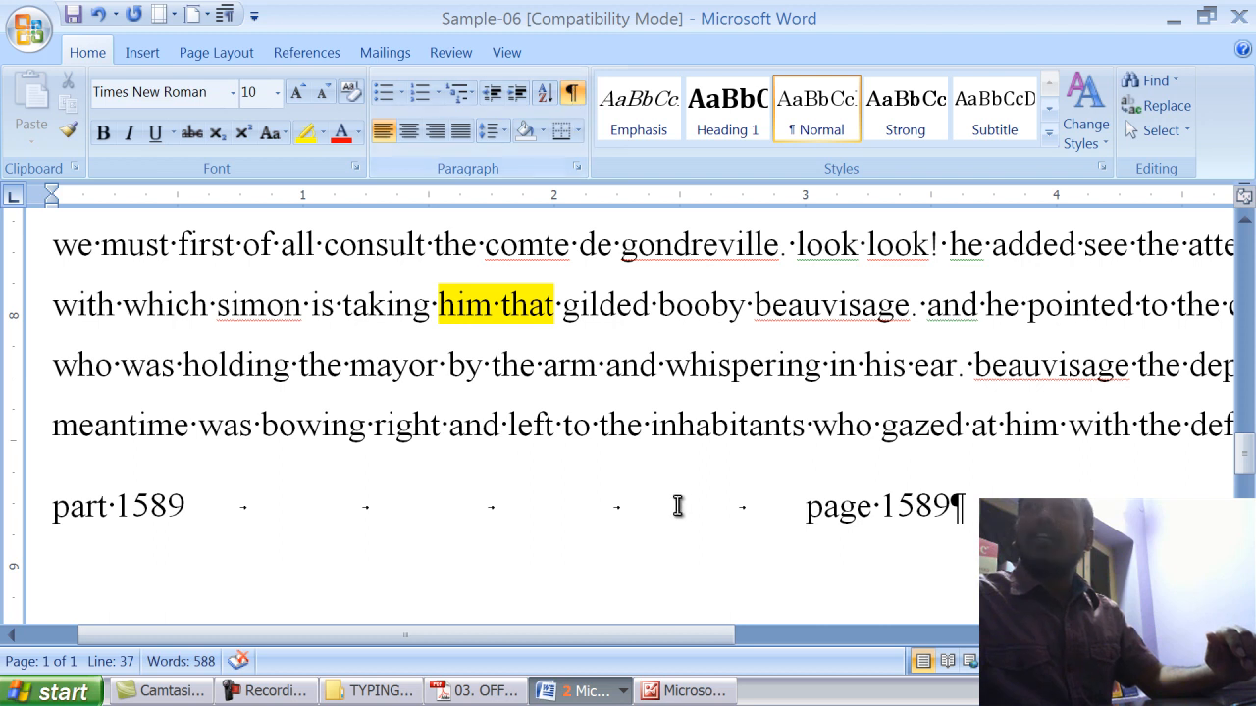
- Delete the four extra tabs before "page 1589", keeping the first tab, and hide the formatting marks
{"action": "left_click_drag", "start_coordinate": [751, 507], "coordinate": [353, 523]}
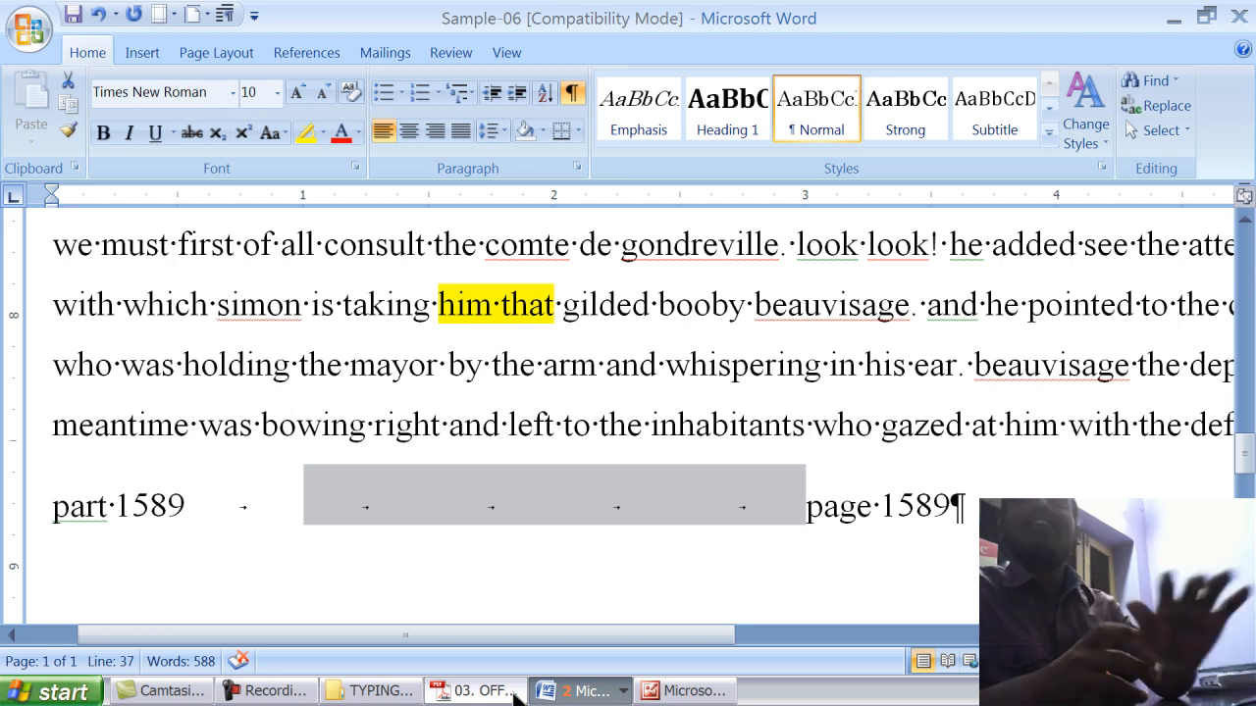
{"action": "key", "text": "Delete"}
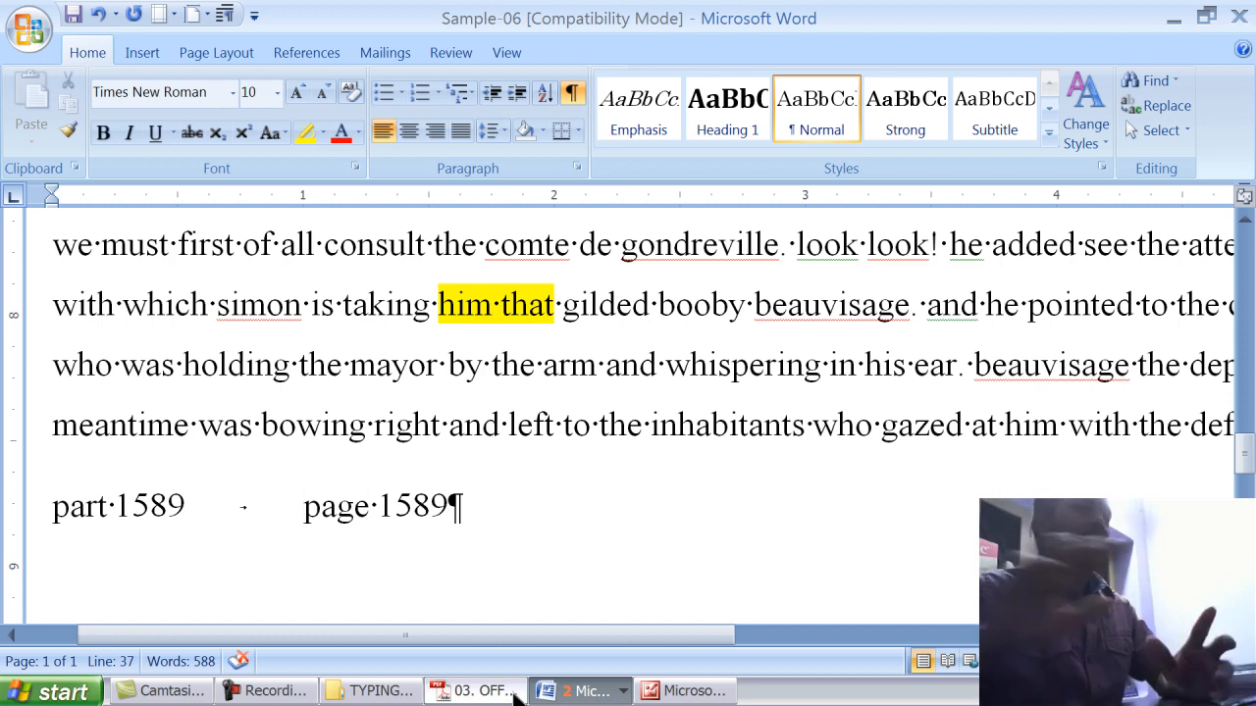
{"action": "left_click", "coordinate": [571, 94]}
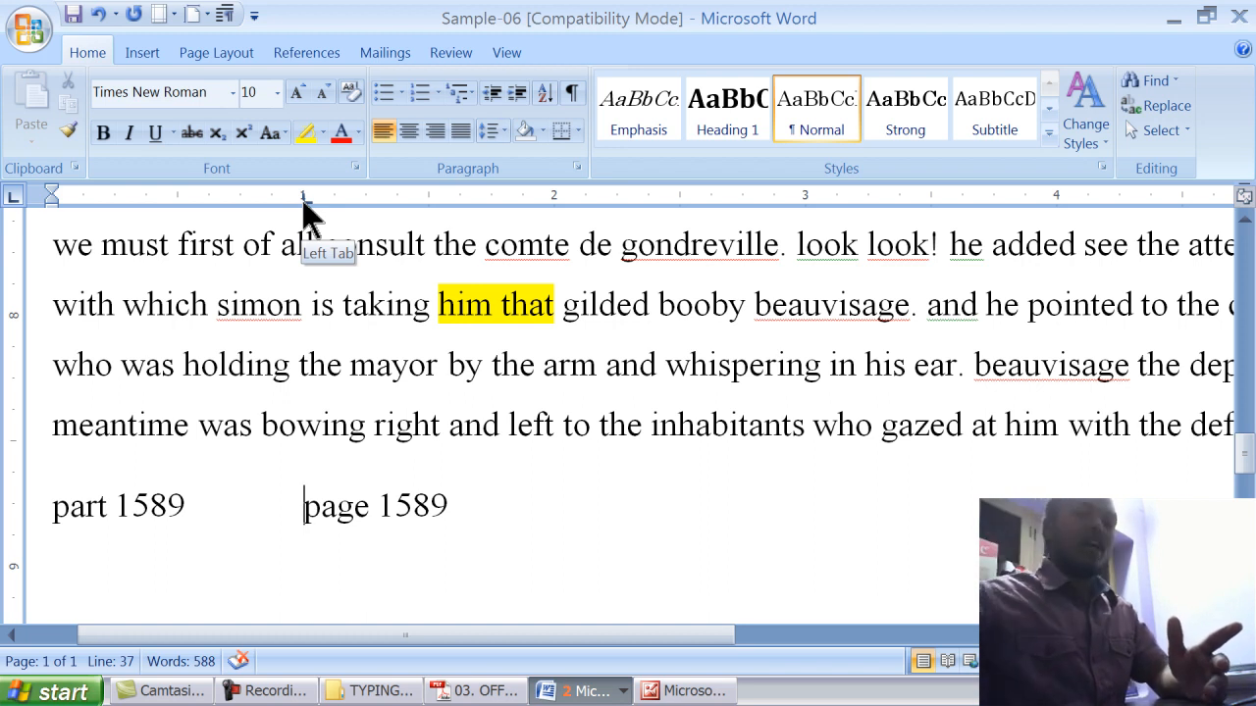
- Set a left tab stop at about 2.8 inches for the last line, and inspect its single tab with formatting marks shown
{"action": "left_click_drag", "start_coordinate": [303, 204], "coordinate": [424, 208]}
{"action": "left_click_drag", "start_coordinate": [530, 210], "coordinate": [756, 204]}
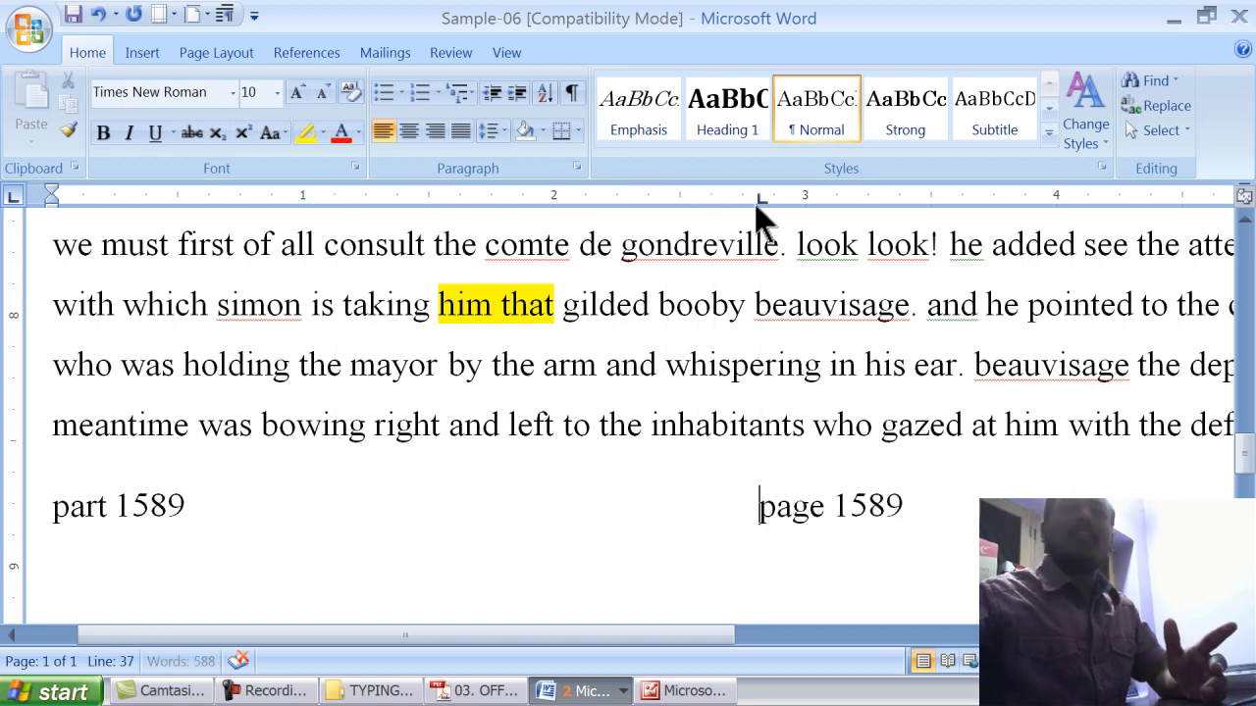
{"action": "left_click", "coordinate": [572, 92]}
{"action": "double_click", "coordinate": [431, 504]}
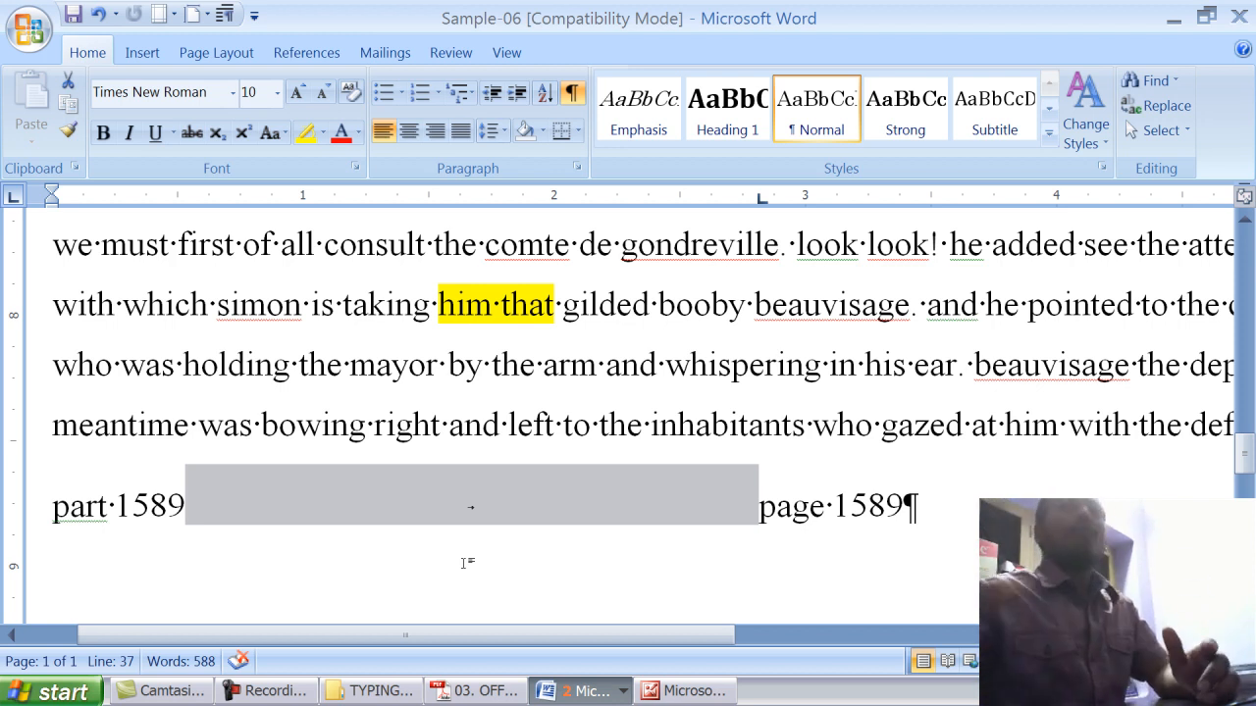
- Insert two extra tabs before "page 1589" after the existing tab
{"action": "left_click", "coordinate": [751, 517]}
{"action": "key", "text": "Tab"}
{"action": "key", "text": "Tab"}
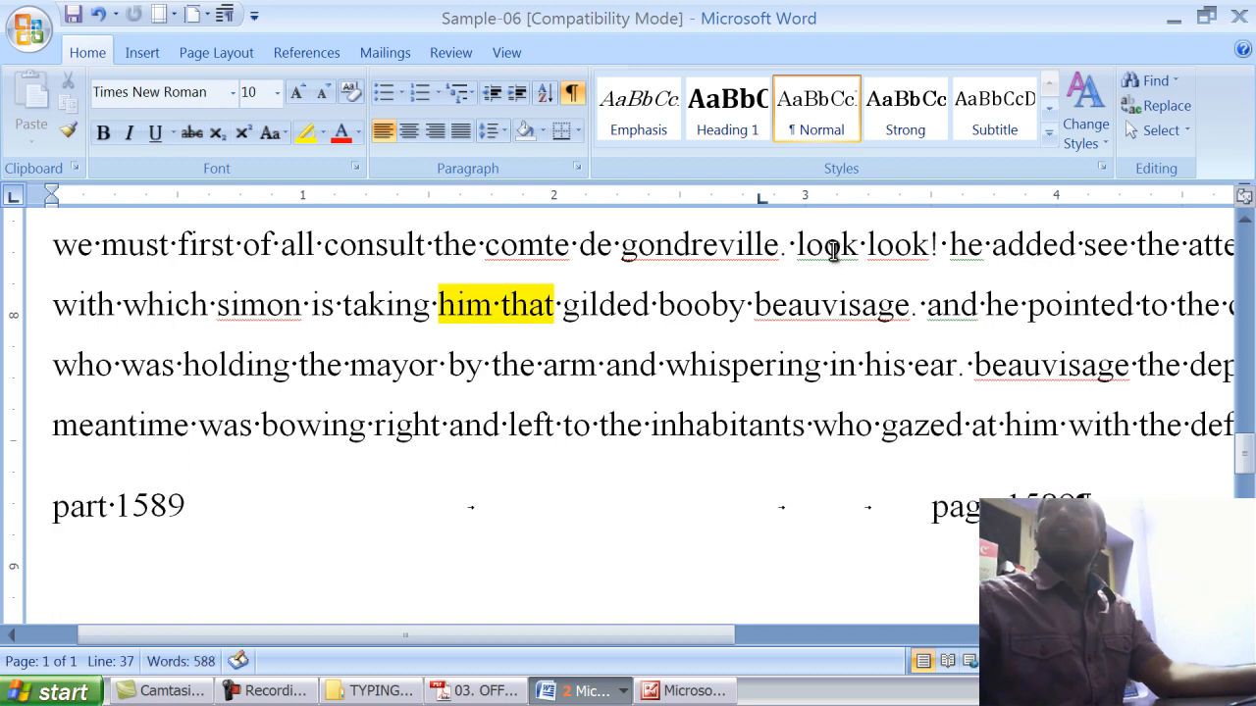
{"action": "left_click", "coordinate": [573, 94]}
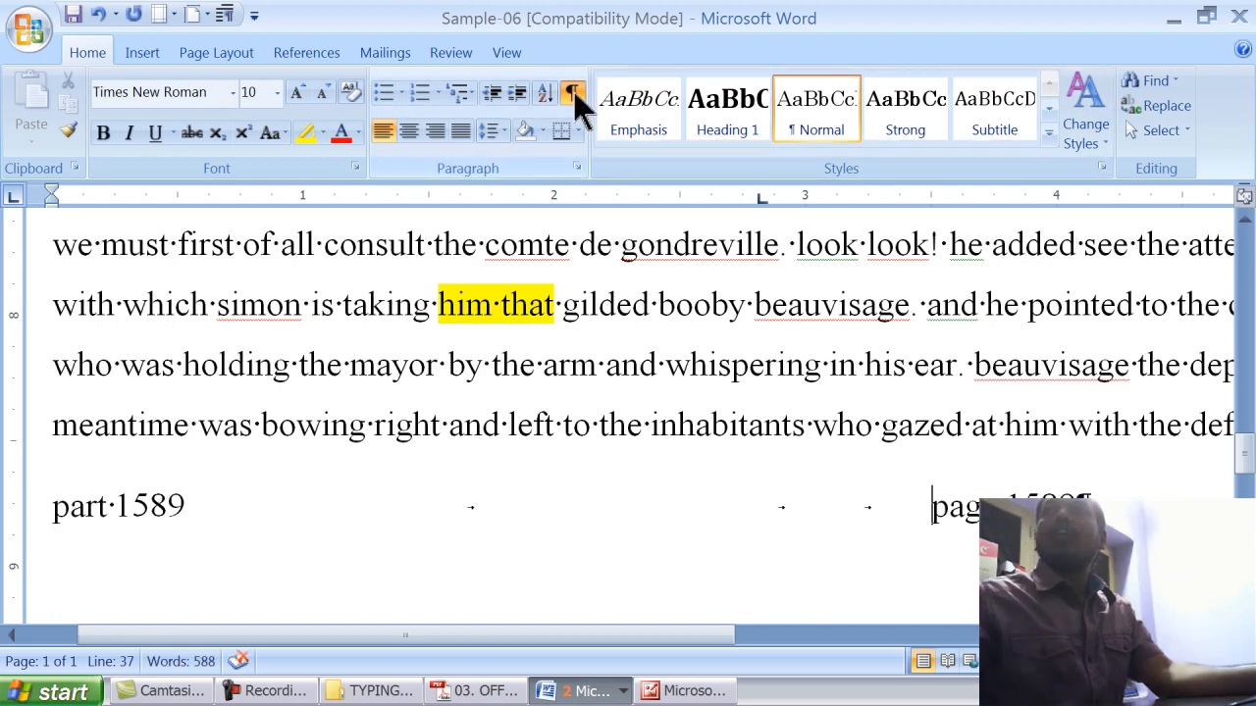
- Delete the two extra tabs before "page 1589", leaving the single tab aligned to the custom tab stop
{"action": "left_click_drag", "start_coordinate": [891, 507], "coordinate": [738, 506]}
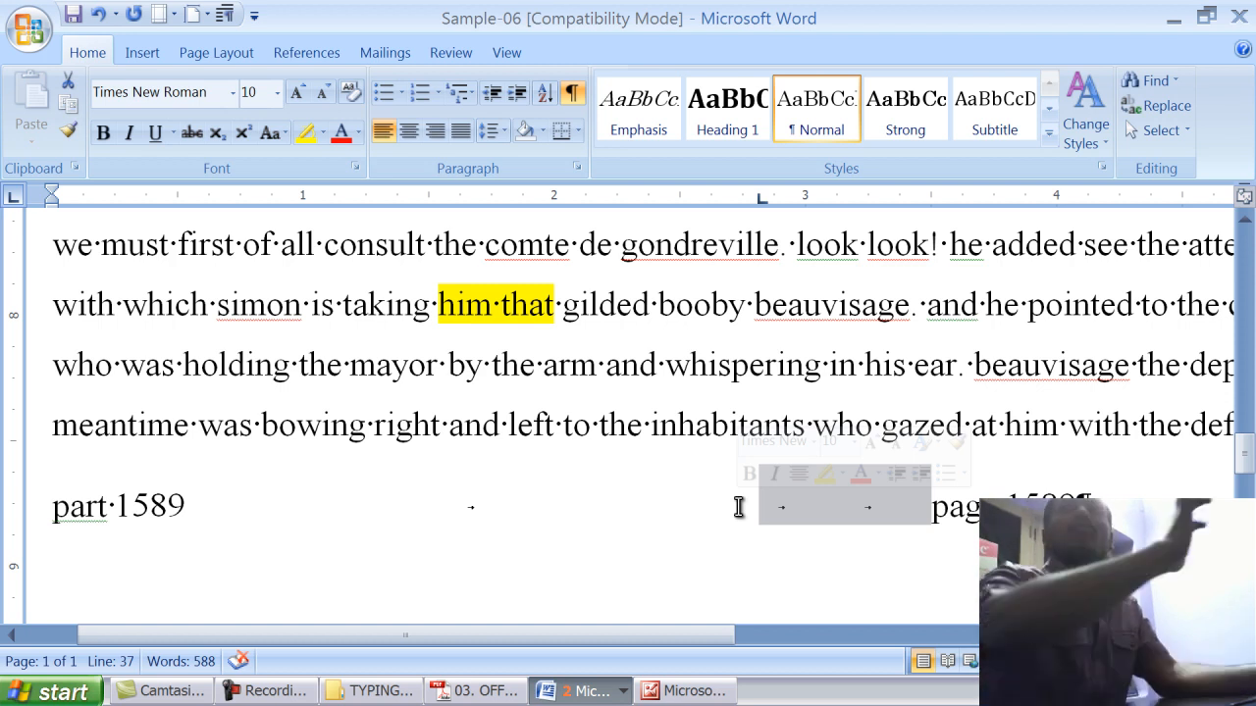
{"action": "key", "text": "Delete"}
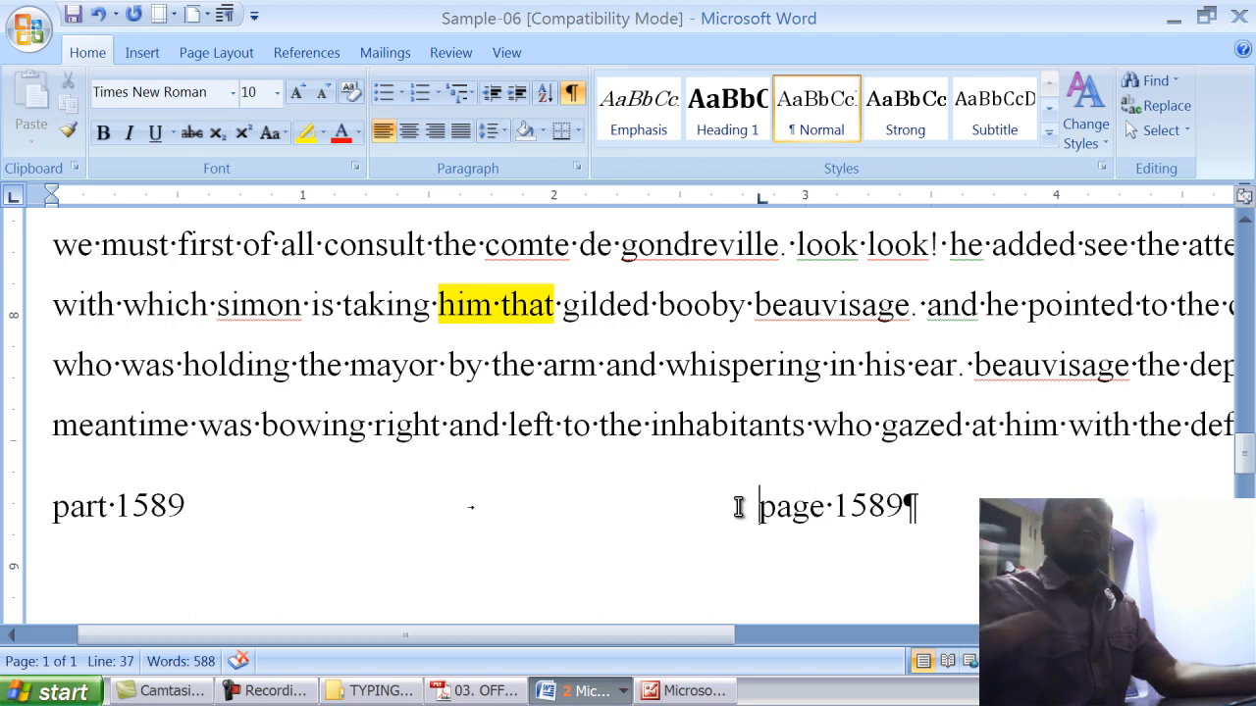
{"action": "scroll", "coordinate": [693, 549], "scroll_direction": "down", "scroll_amount": 2}
{"action": "scroll", "coordinate": [692, 542], "scroll_direction": "up", "scroll_amount": 2}
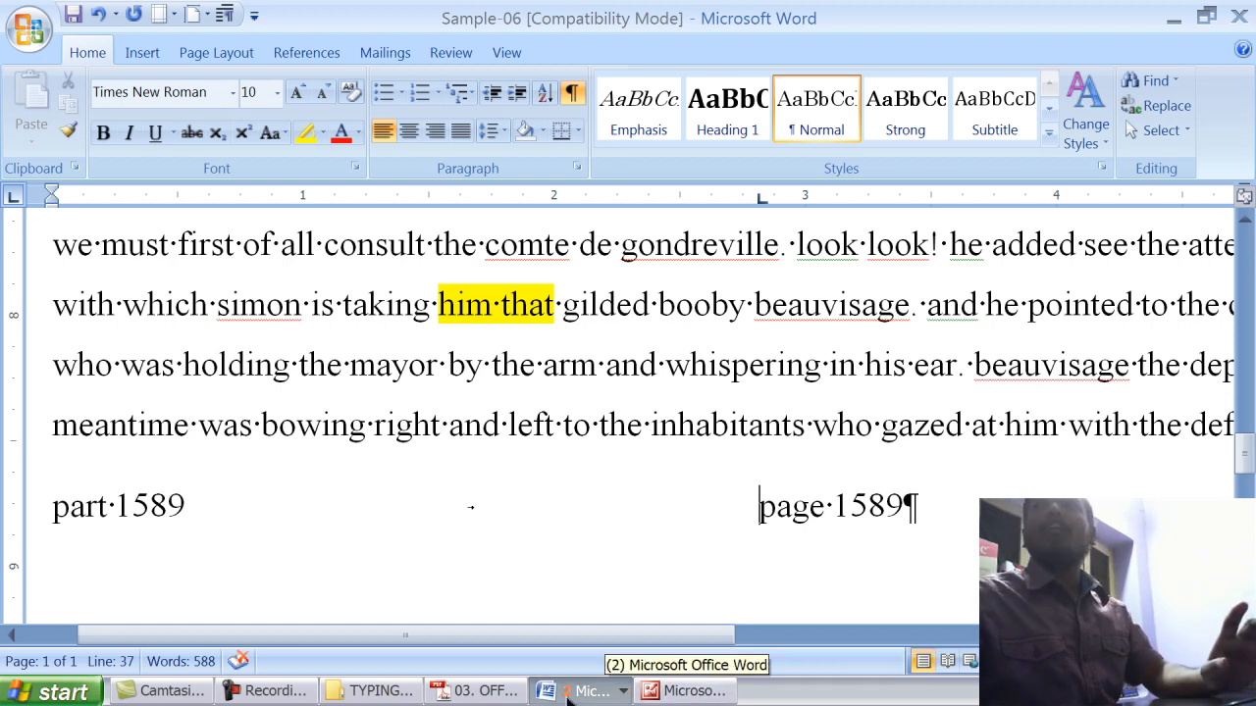
- Switch to the offline projects PDF in Adobe Reader and review the "Extra tabs" row of the errors table
{"action": "left_click", "coordinate": [478, 691]}
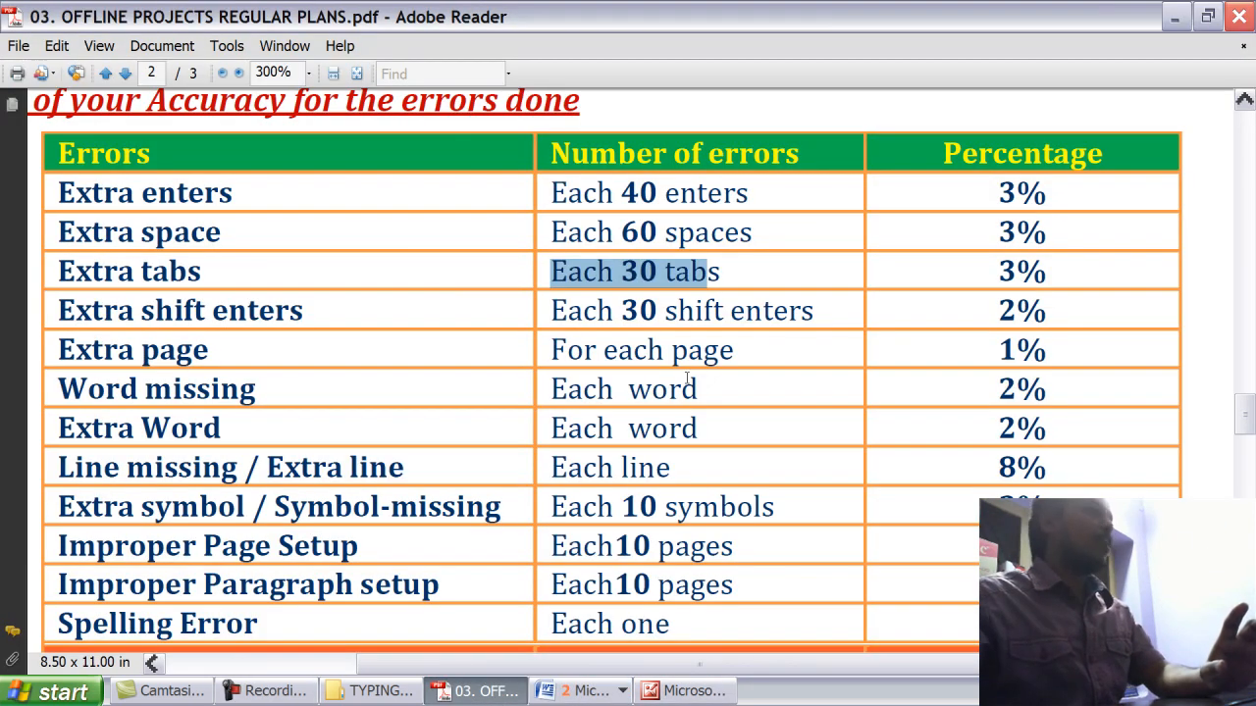
{"action": "left_click", "coordinate": [639, 280]}
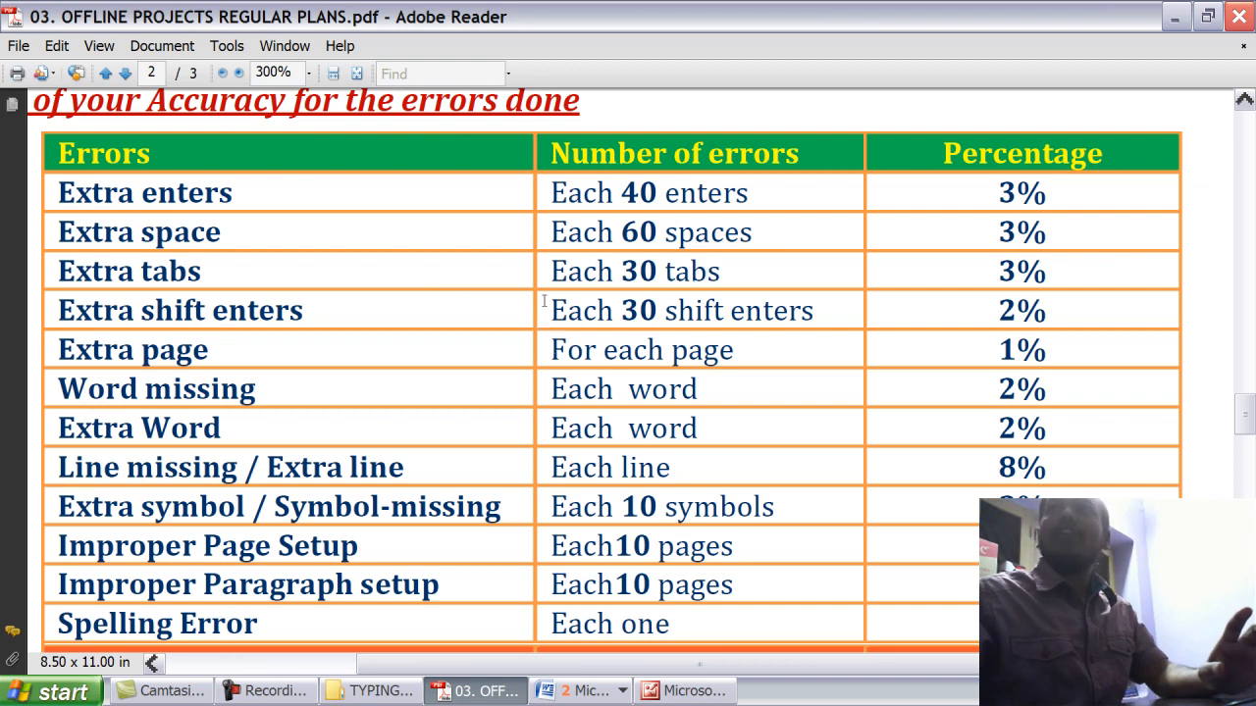